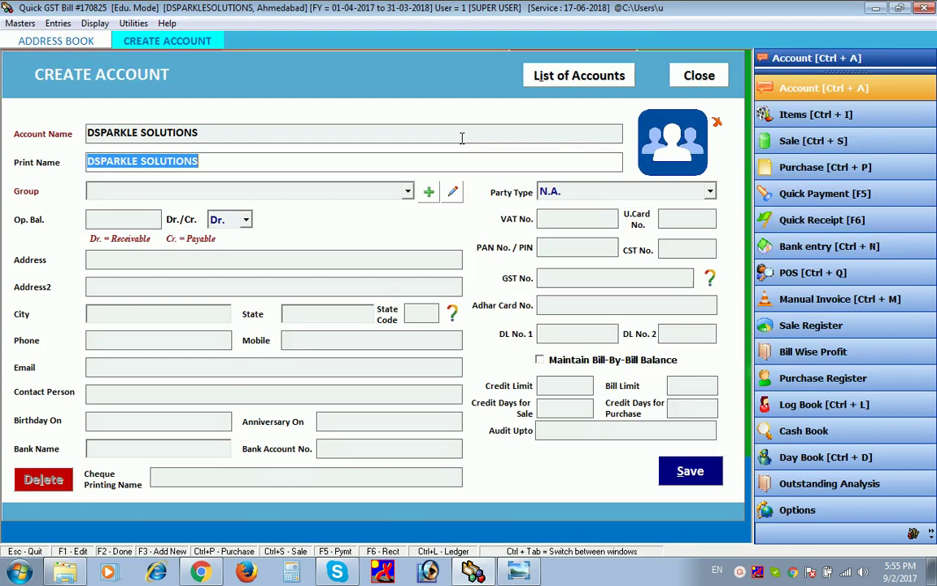
- Put the account in the CUSTOMERS group with a 4000 opening balance
{"action": "left_click", "coordinate": [373, 194]}
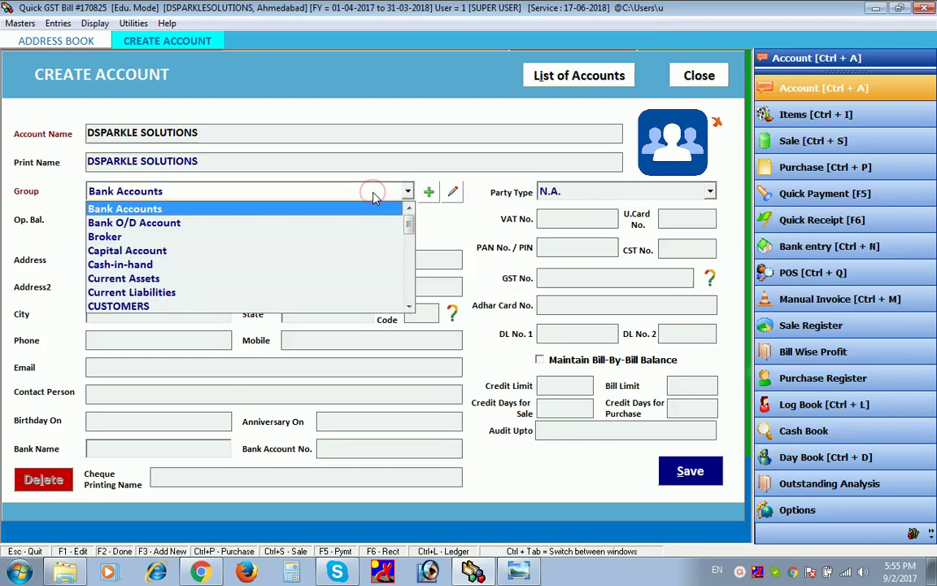
{"action": "key", "text": "c"}
{"action": "key", "text": "Down"}
{"action": "key", "text": "Down"}
{"action": "key", "text": "Down"}
{"action": "key", "text": "Down"}
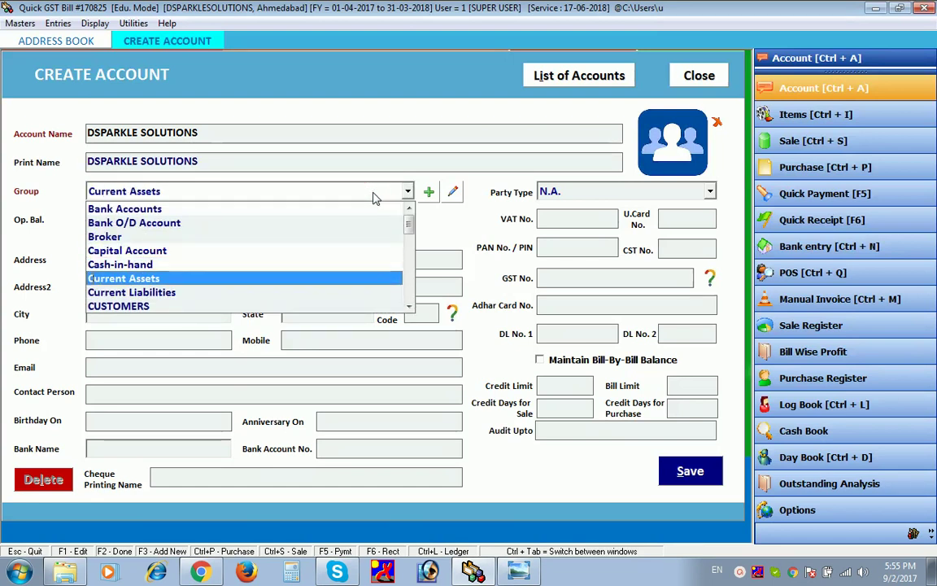
{"action": "key", "text": "Return"}
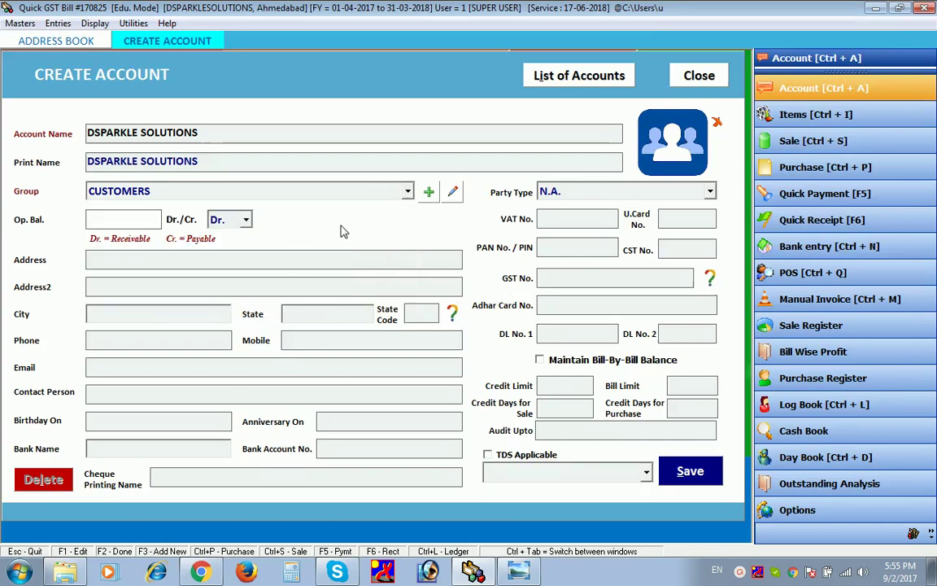
{"action": "type", "text": "4000"}
- Fill in the account's street address and city, with state GUJARAT
{"action": "left_click", "coordinate": [206, 255]}
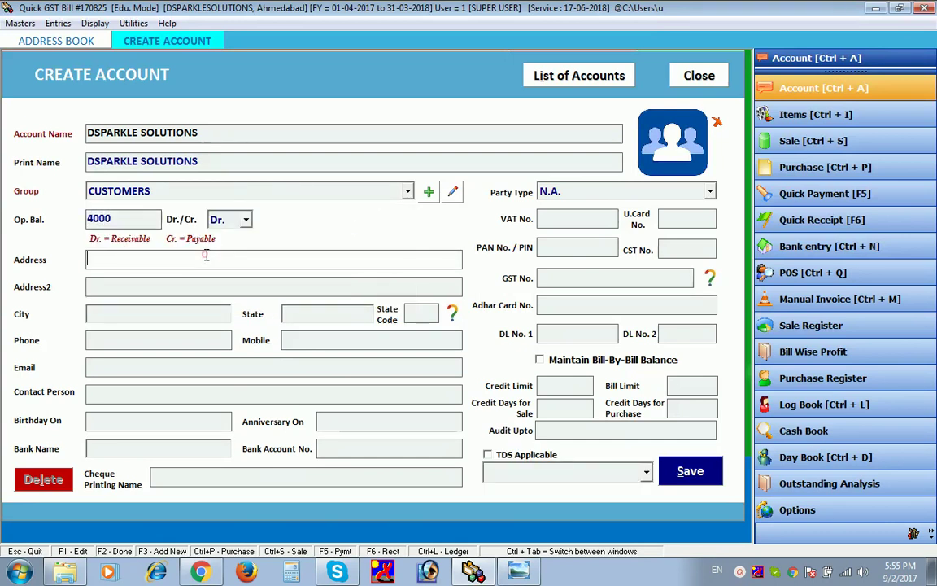
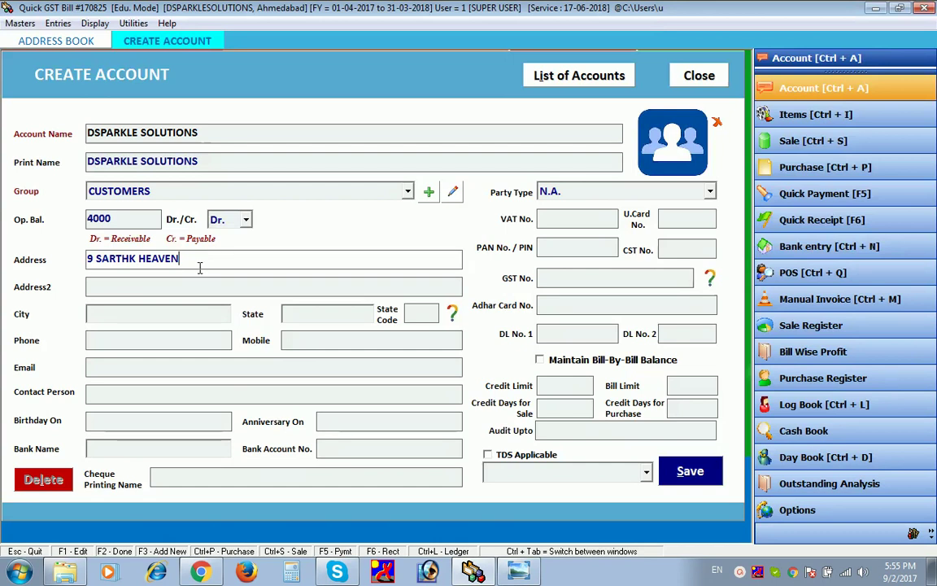
{"action": "left_click", "coordinate": [160, 309]}
{"action": "type", "text": "GANDHINAGR"}
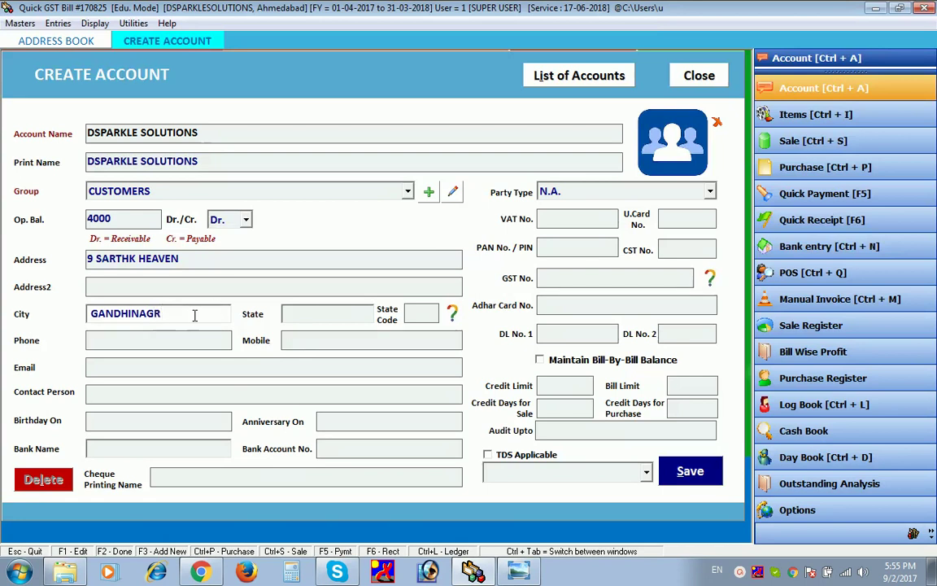
{"action": "left_click", "coordinate": [308, 320]}
{"action": "type", "text": "GUJARAT"}
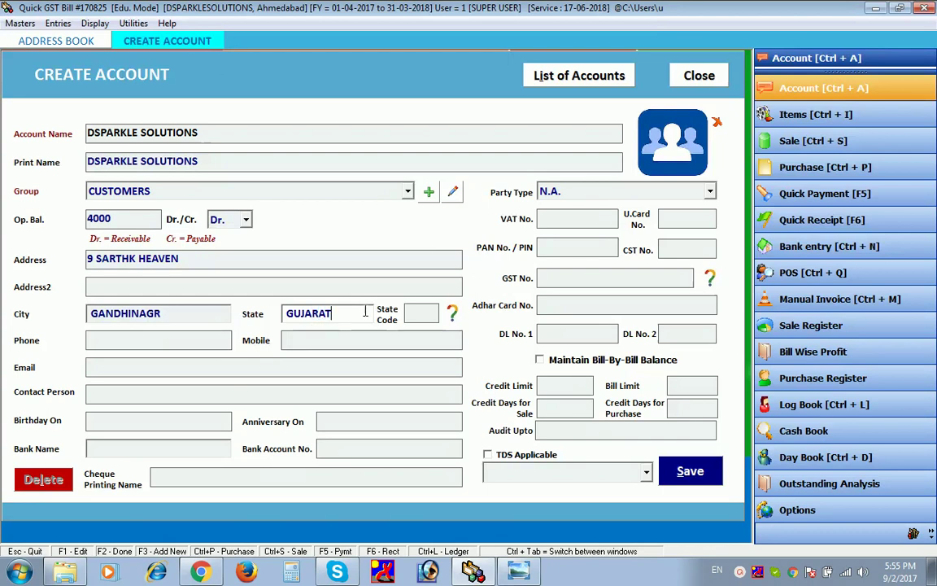
{"action": "key", "text": "Return"}
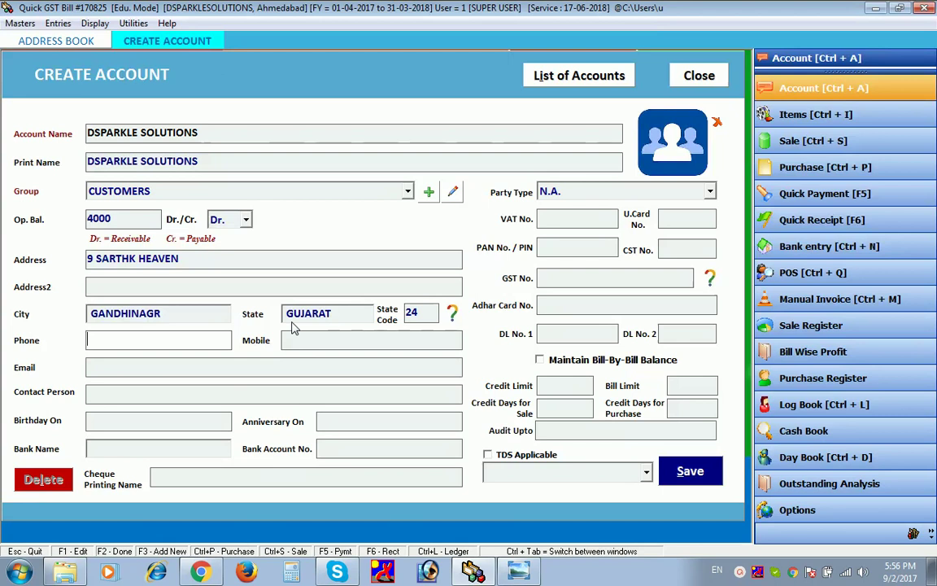
{"action": "key", "text": "Return"}
{"action": "key", "text": "Return"}
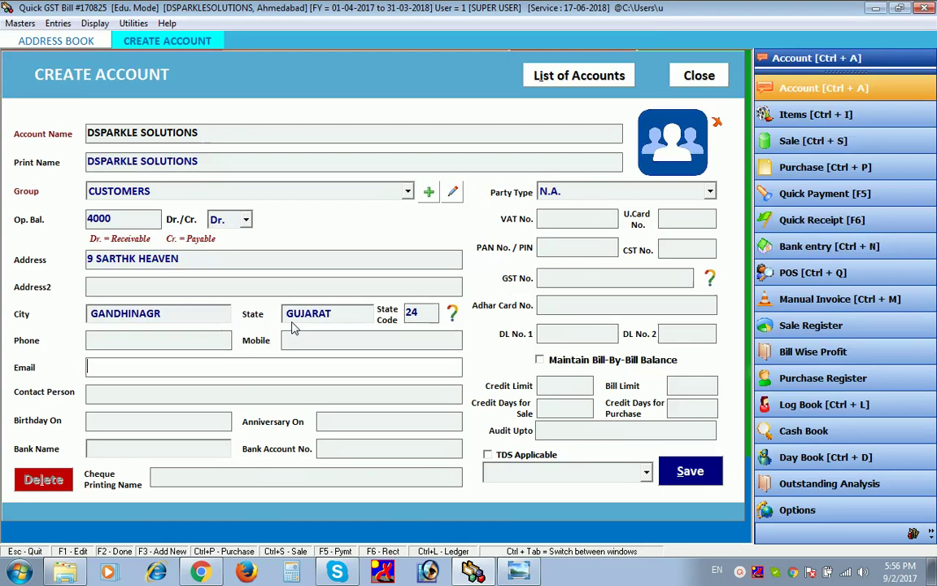
{"action": "left_click", "coordinate": [558, 194]}
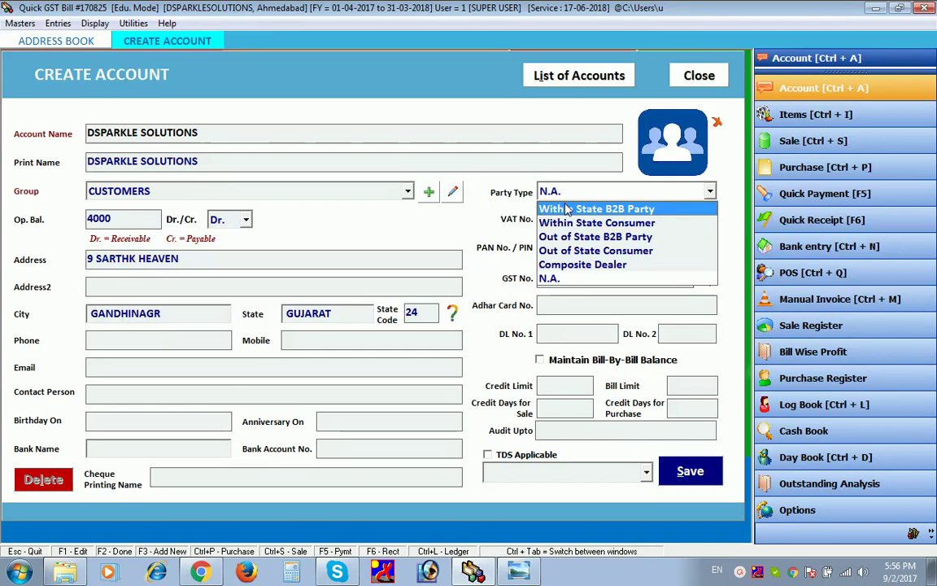
- Set the customer's party type to Within State B2B Party
{"action": "left_click", "coordinate": [567, 209]}
{"action": "left_click", "coordinate": [572, 192]}
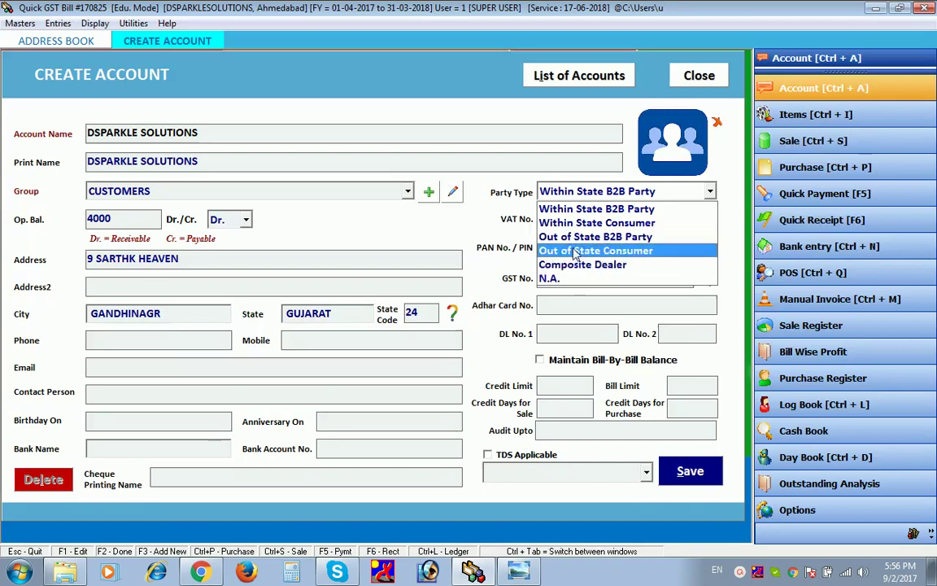
{"action": "left_click", "coordinate": [579, 213]}
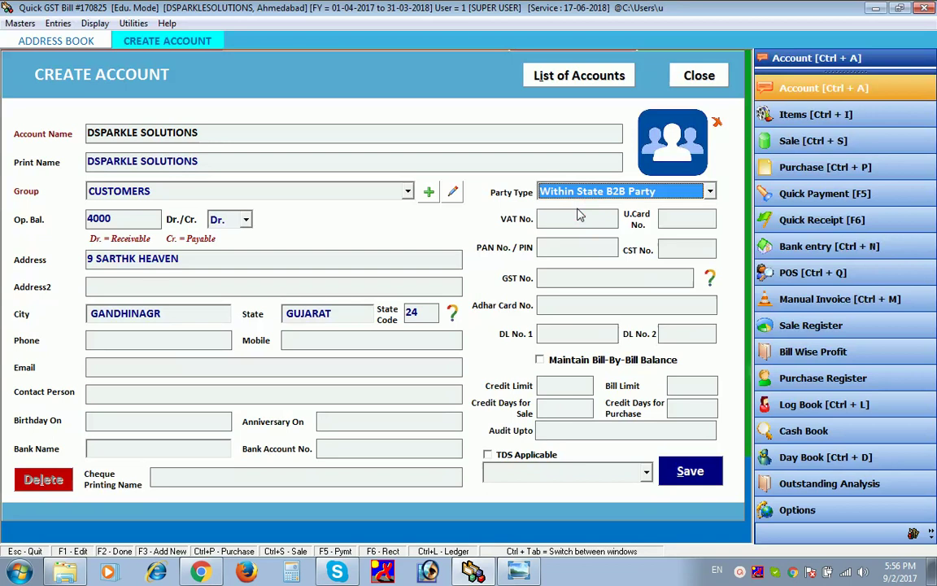
- Enter the customer's GST number and save the new account
{"action": "left_click", "coordinate": [571, 276]}
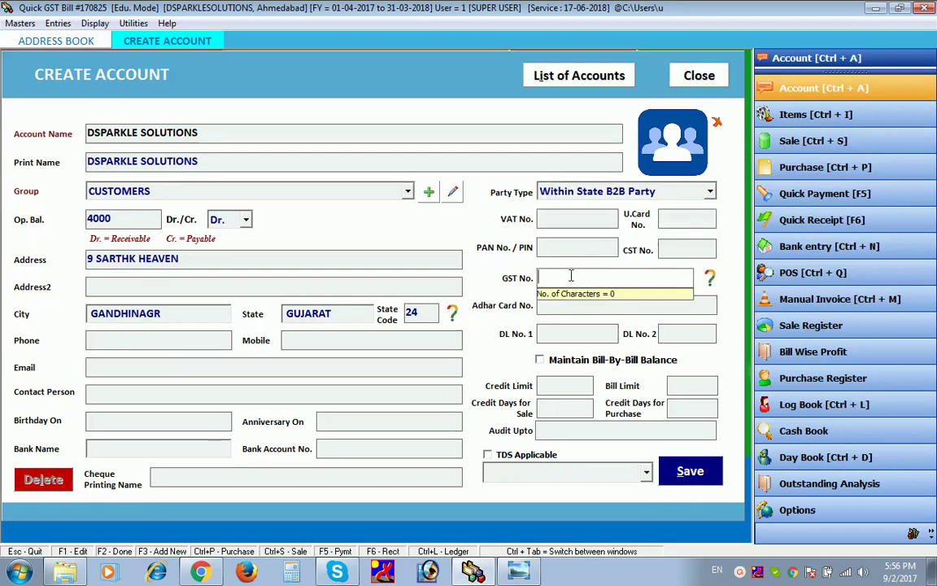
{"action": "type", "text": "E242R33F3T3FT3"}
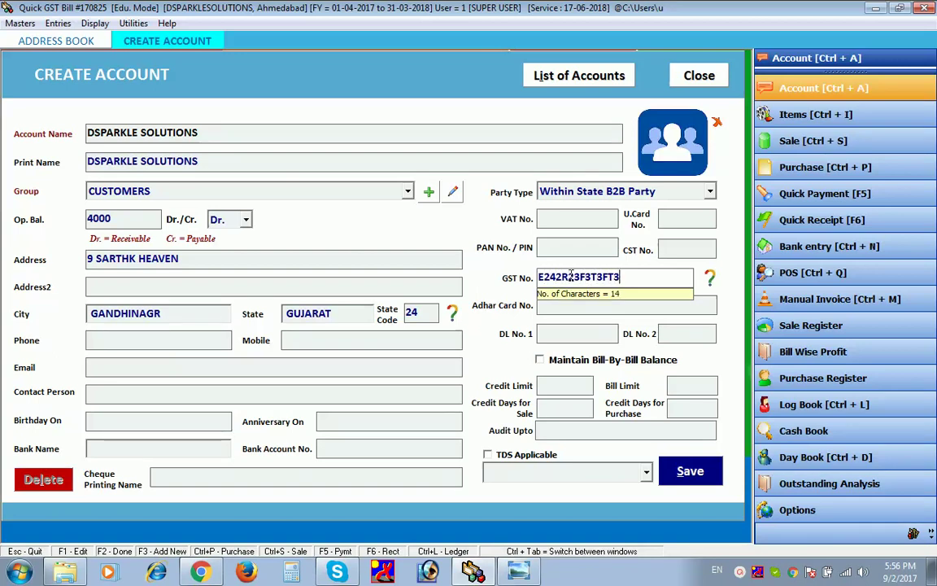
{"action": "type", "text": "T3"}
{"action": "key", "text": "Tab"}
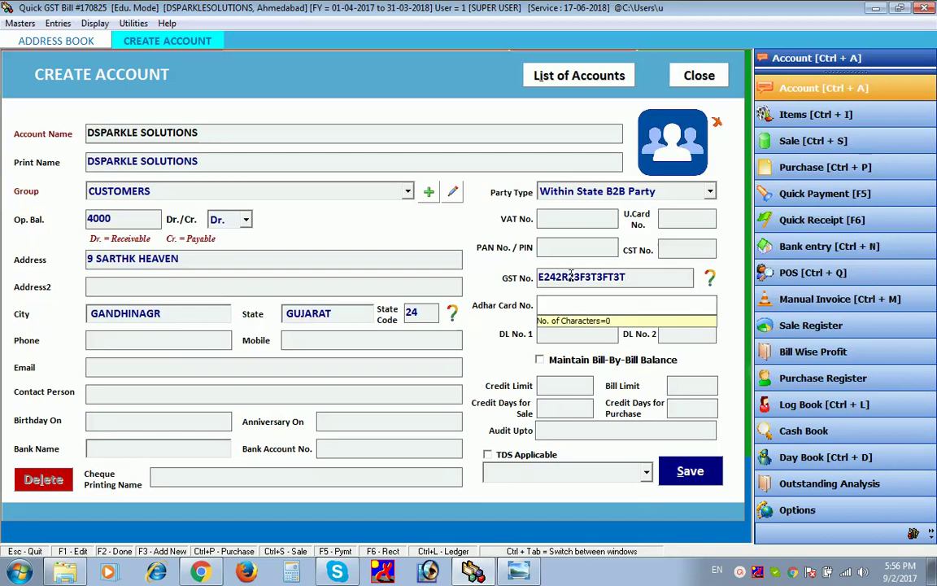
{"action": "left_click", "coordinate": [694, 483]}
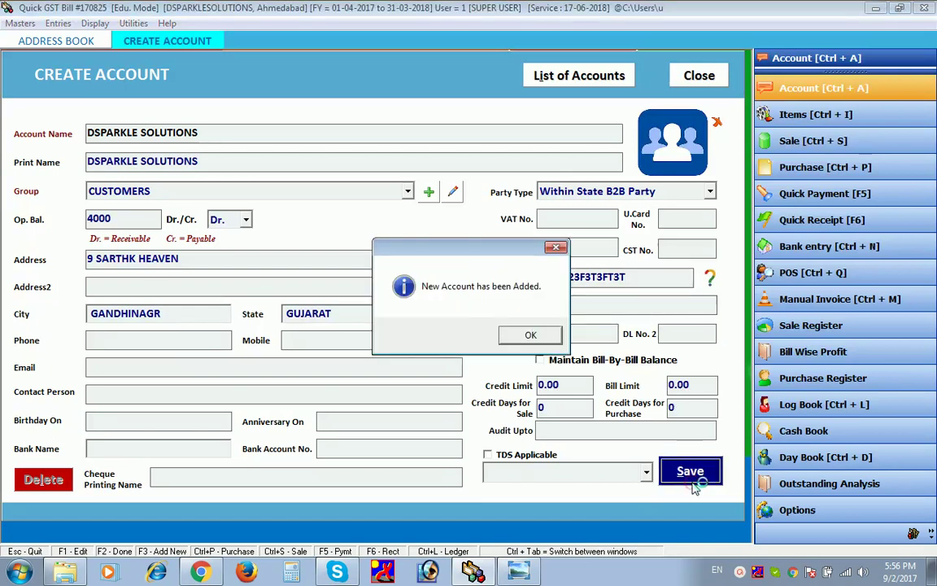
{"action": "left_click", "coordinate": [530, 336]}
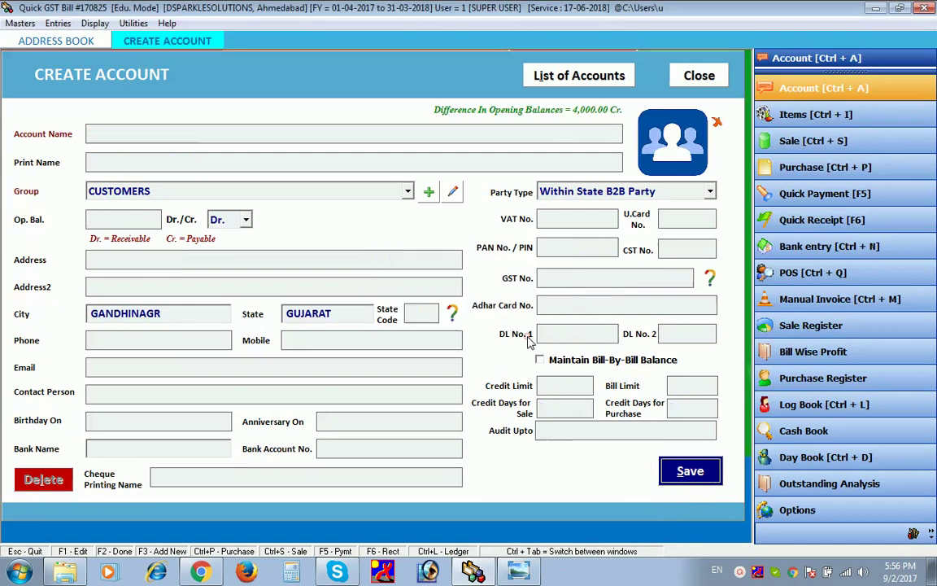
- Start a new item named PEN, short name PEN, with HSN code 3456
{"action": "left_click", "coordinate": [691, 76]}
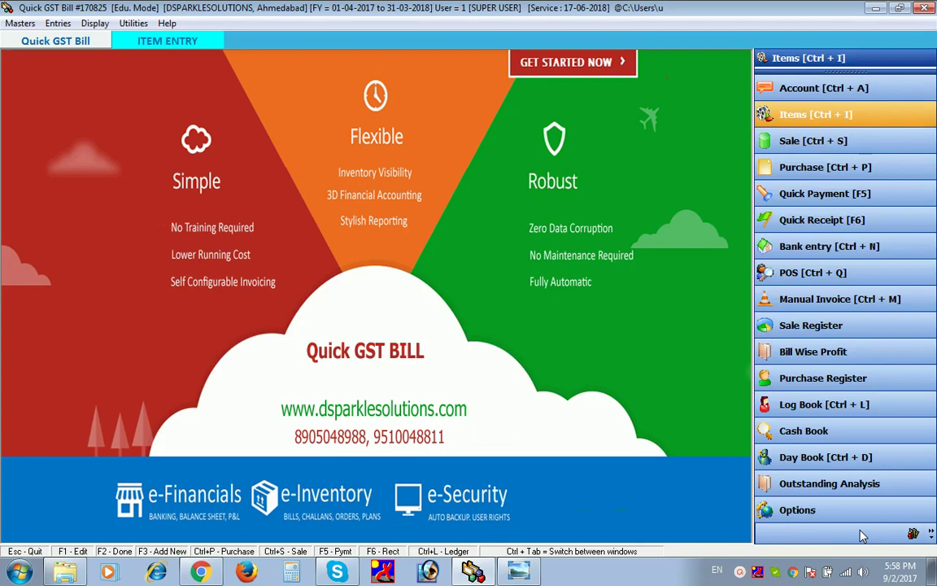
{"action": "left_click", "coordinate": [795, 108]}
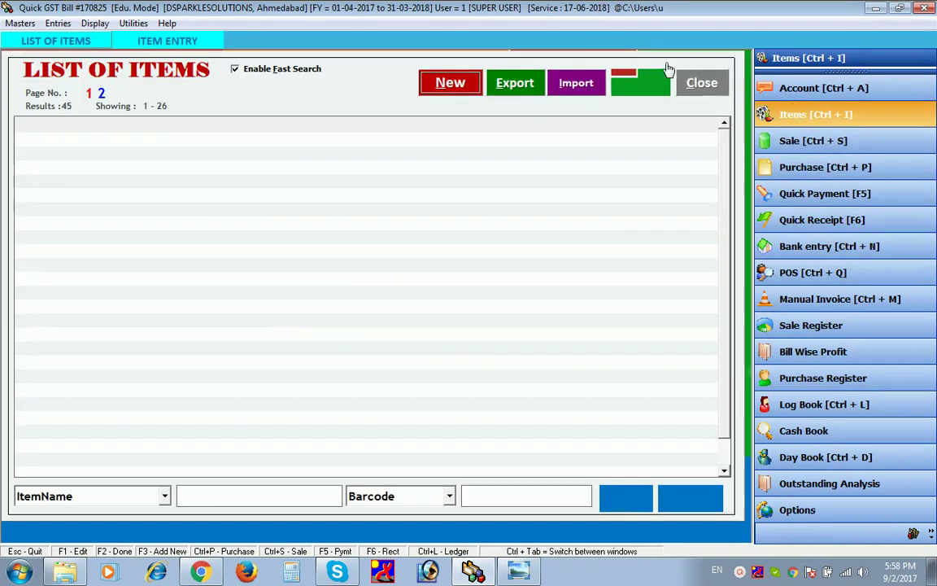
{"action": "left_click", "coordinate": [452, 82]}
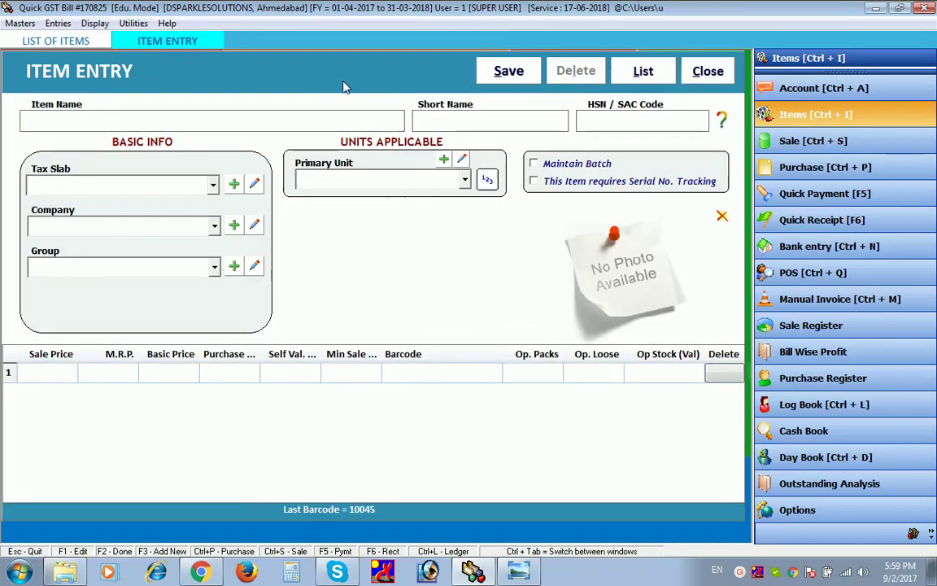
{"action": "type", "text": "PEN"}
{"action": "key", "text": "Return"}
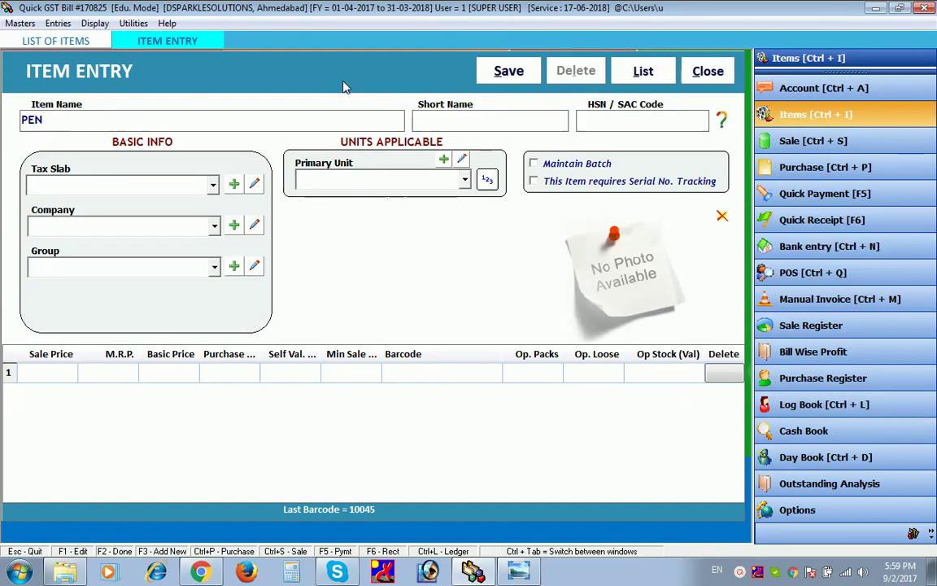
{"action": "type", "text": "PEN"}
{"action": "key", "text": "Return"}
{"action": "type", "text": "3456"}
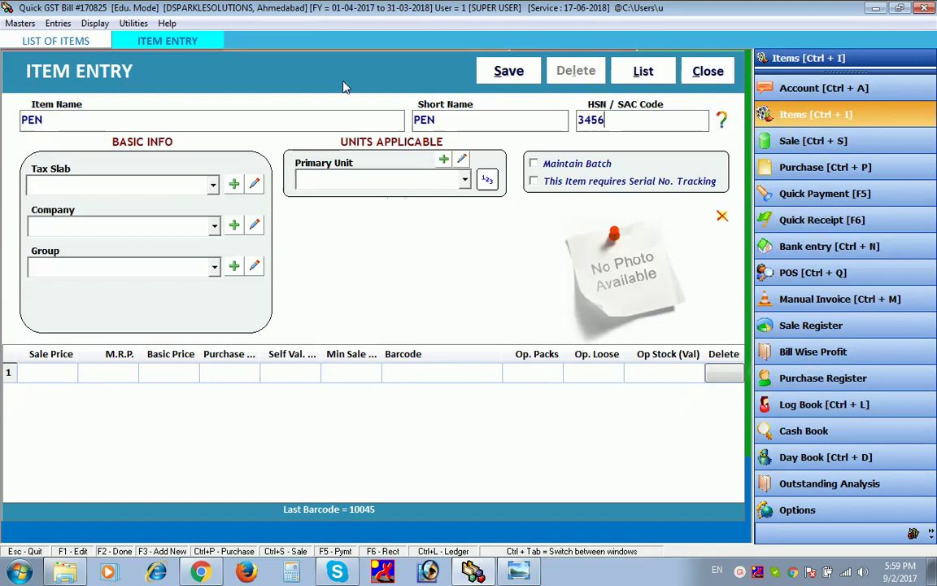
- Give PEN a 12% GST tax slab, company GENERAL, group General and unit Pcs
{"action": "key", "text": "Return"}
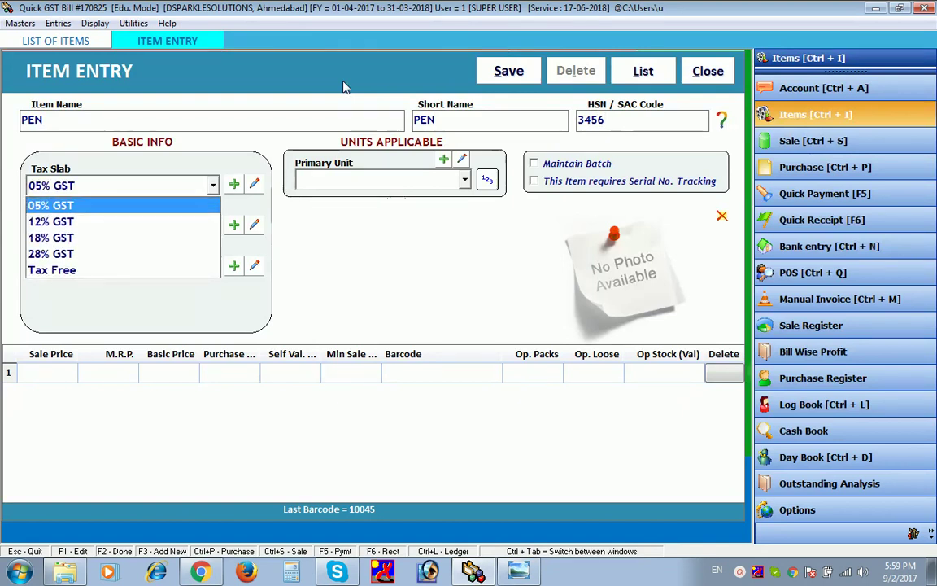
{"action": "key", "text": "Down"}
{"action": "key", "text": "Return"}
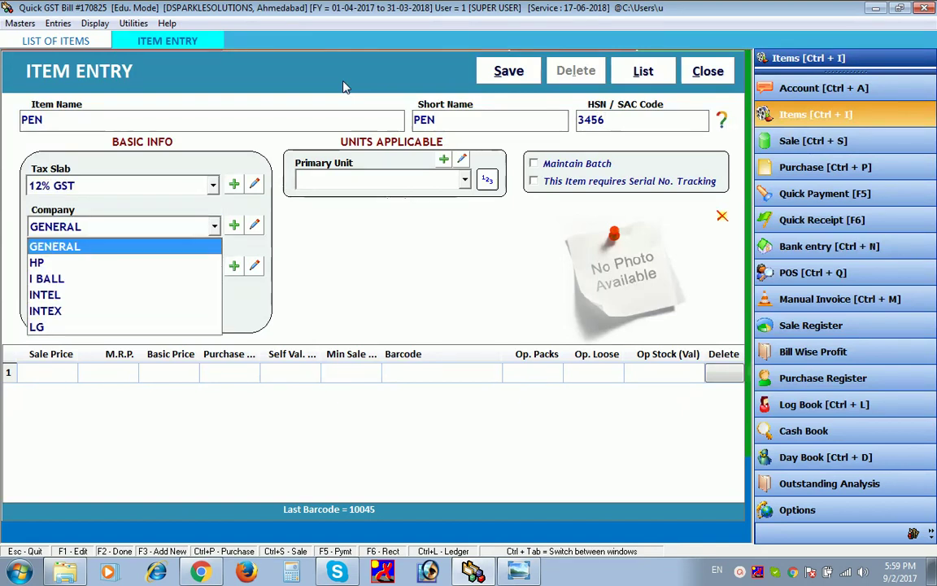
{"action": "key", "text": "Return"}
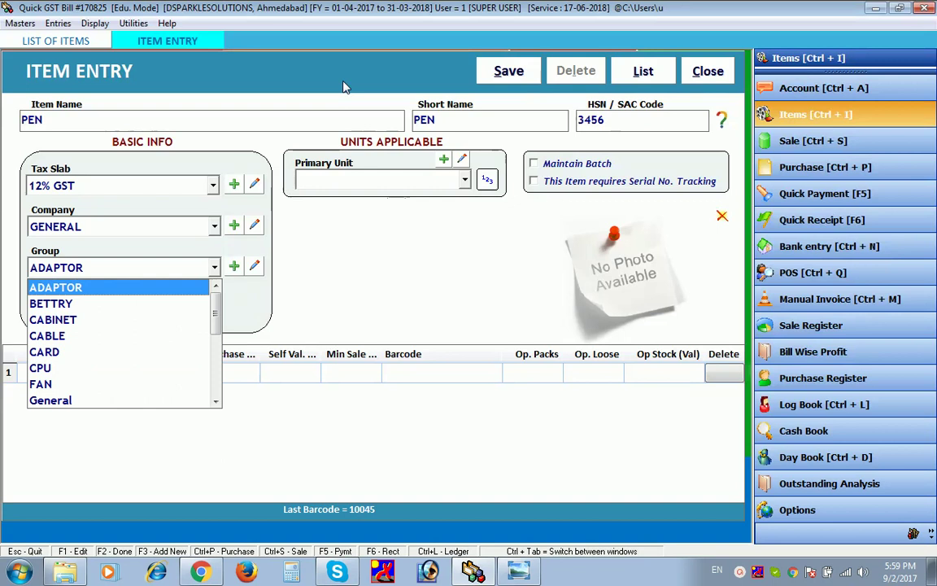
{"action": "key", "text": "g"}
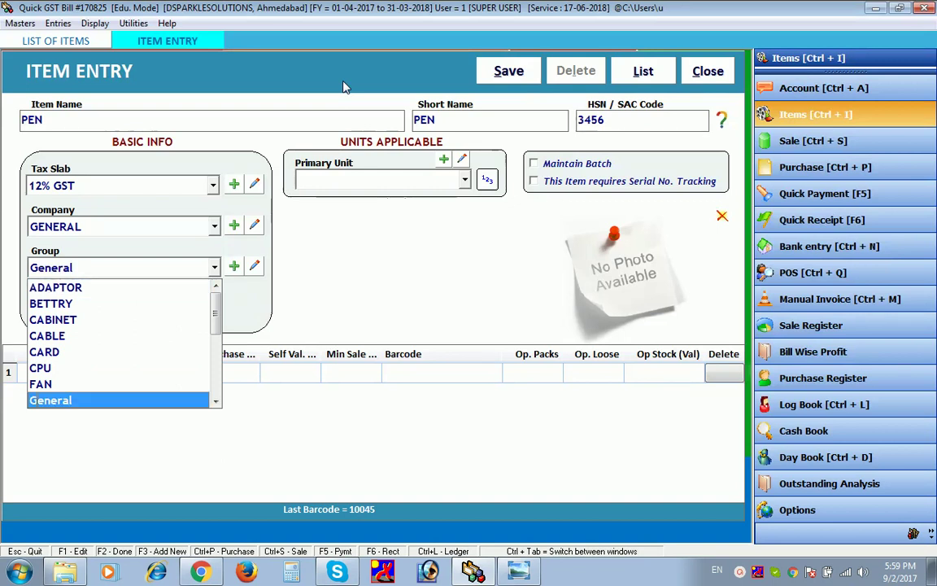
{"action": "key", "text": "Return"}
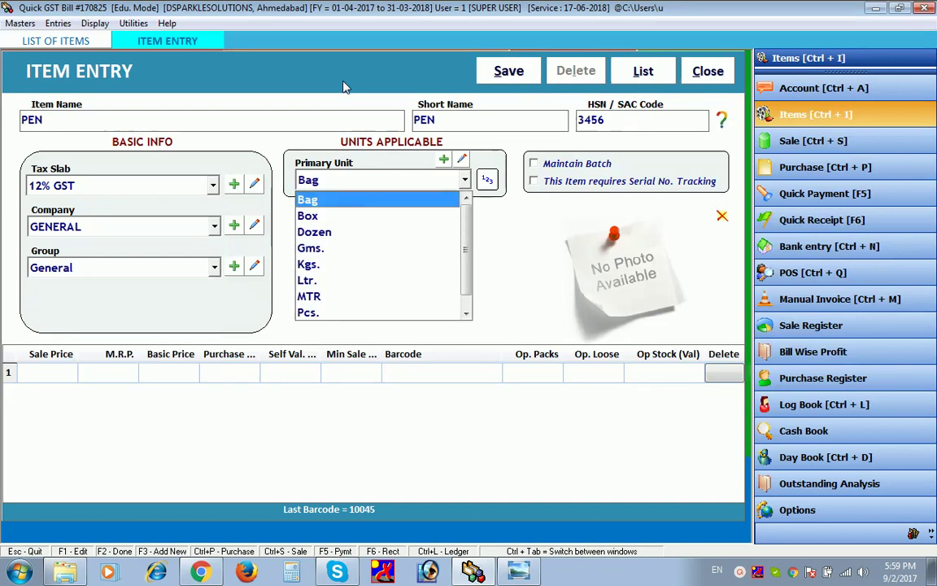
{"action": "key", "text": "Down"}
{"action": "key", "text": "Down"}
{"action": "key", "text": "Down"}
{"action": "key", "text": "Down"}
{"action": "key", "text": "Down"}
{"action": "key", "text": "Down"}
{"action": "key", "text": "Down"}
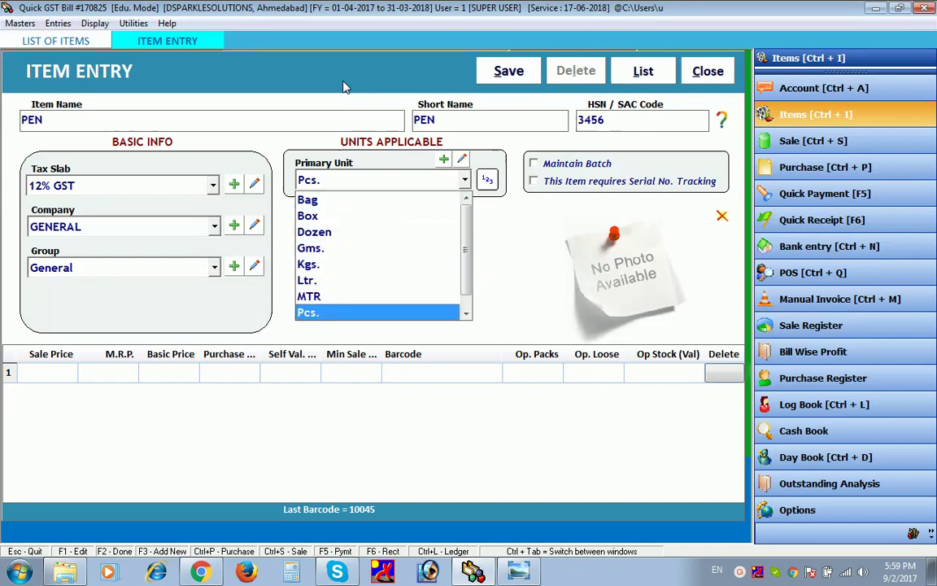
{"action": "key", "text": "Return"}
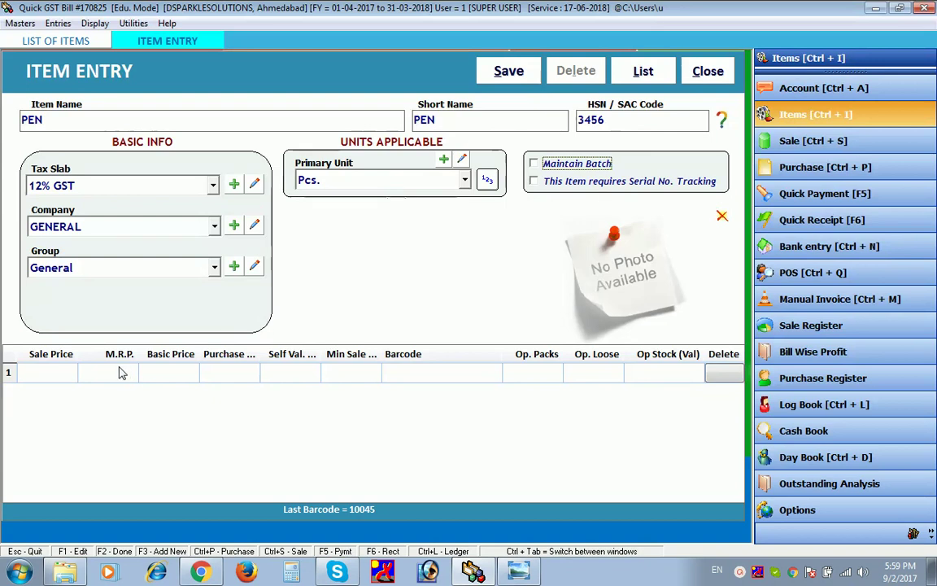
- Enter sale price 300, MRP 350, basic 350, purchase 250, self value 350, minimum 290
{"action": "left_click", "coordinate": [67, 379]}
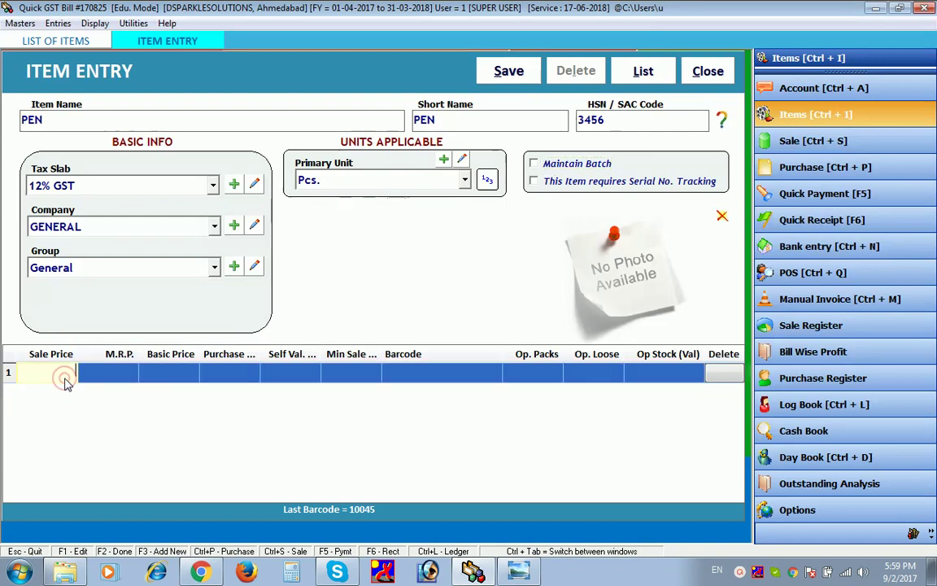
{"action": "type", "text": "300"}
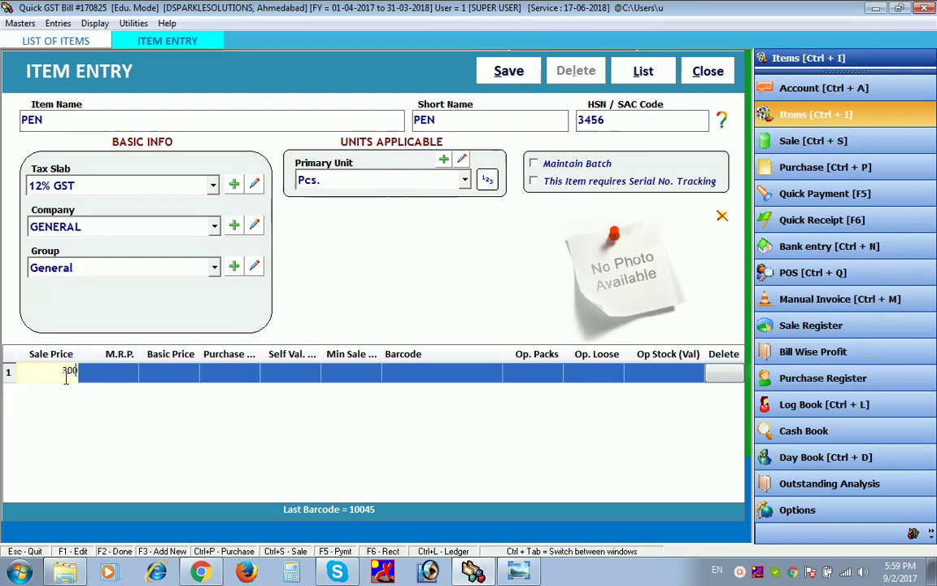
{"action": "key", "text": "Return"}
{"action": "type", "text": "3"}
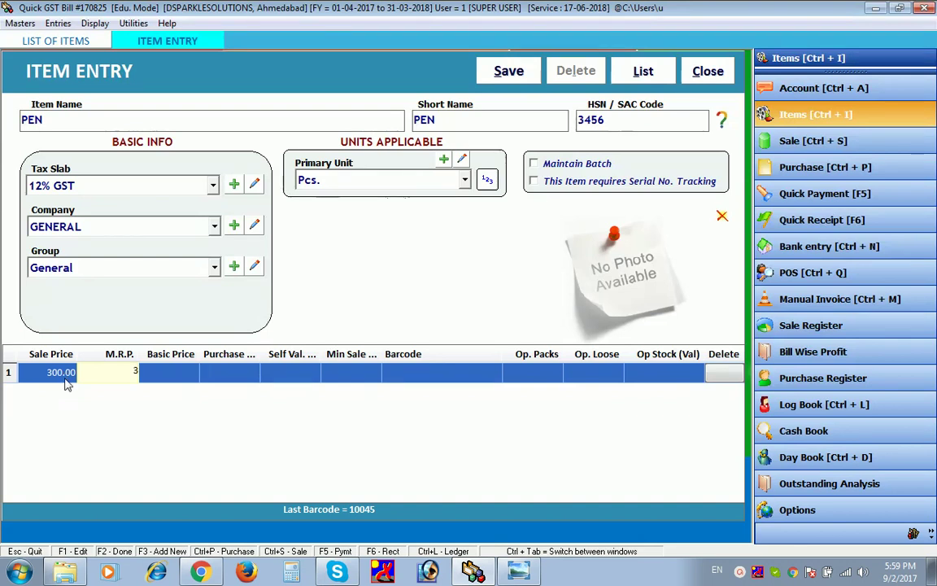
{"action": "type", "text": "50"}
{"action": "key", "text": "Return"}
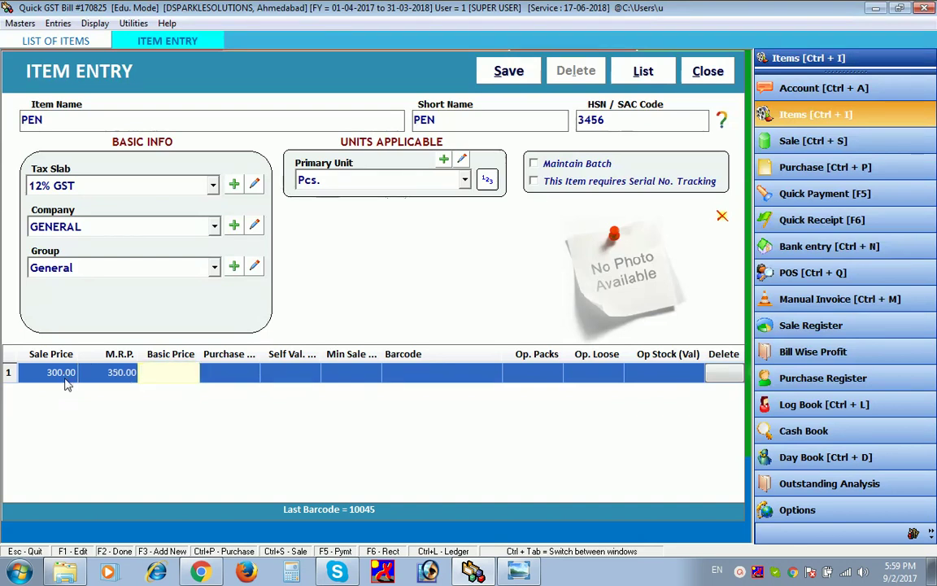
{"action": "type", "text": "350"}
{"action": "key", "text": "Return"}
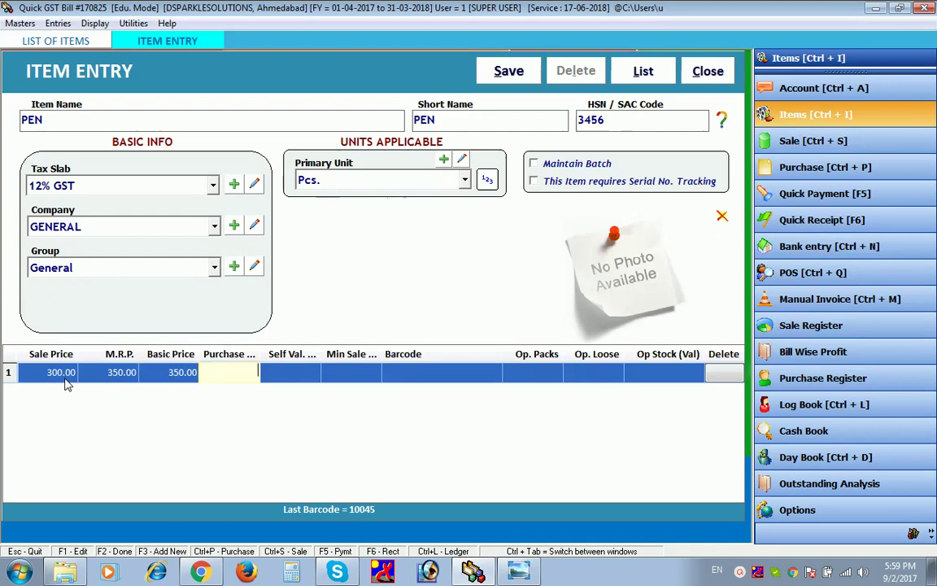
{"action": "key", "text": "Return"}
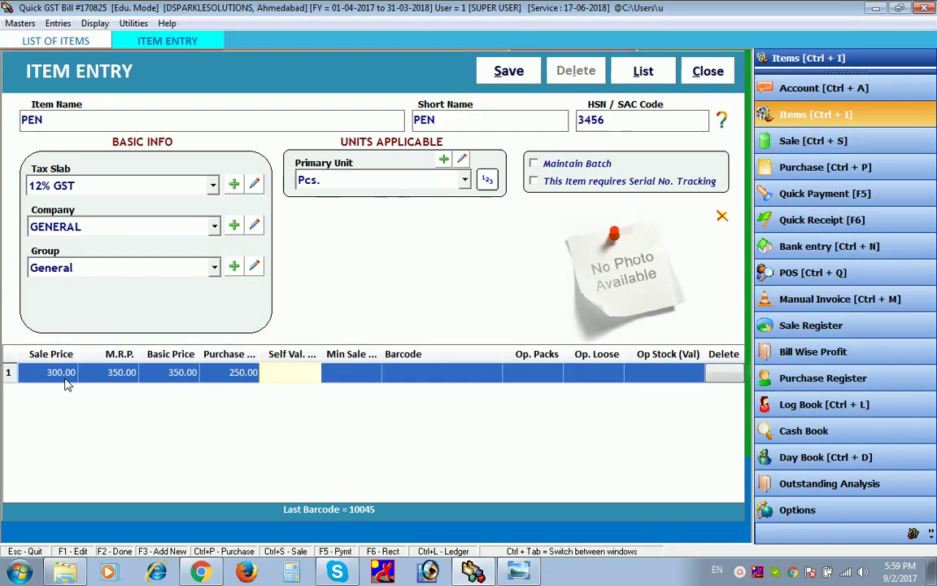
{"action": "type", "text": "350"}
{"action": "key", "text": "Return"}
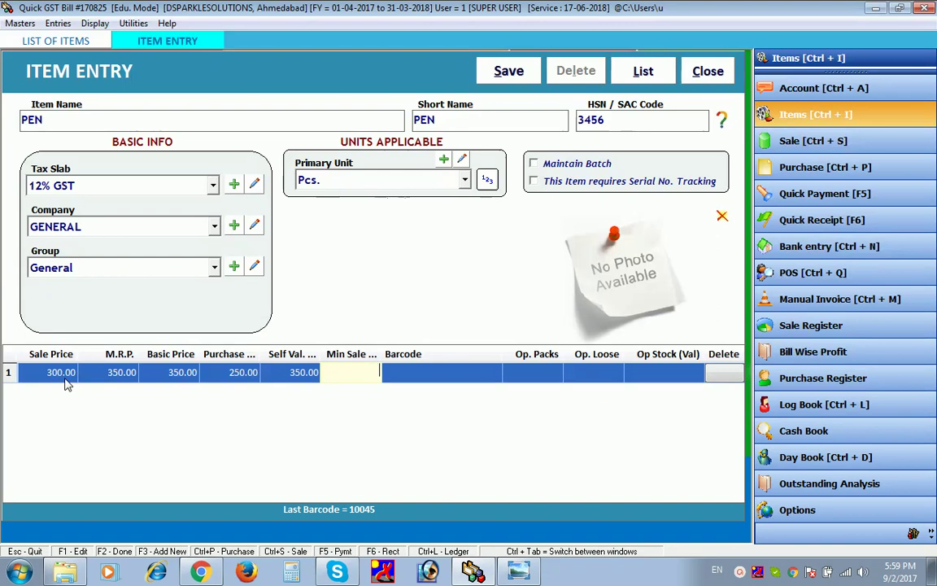
{"action": "type", "text": "290"}
{"action": "key", "text": "Return"}
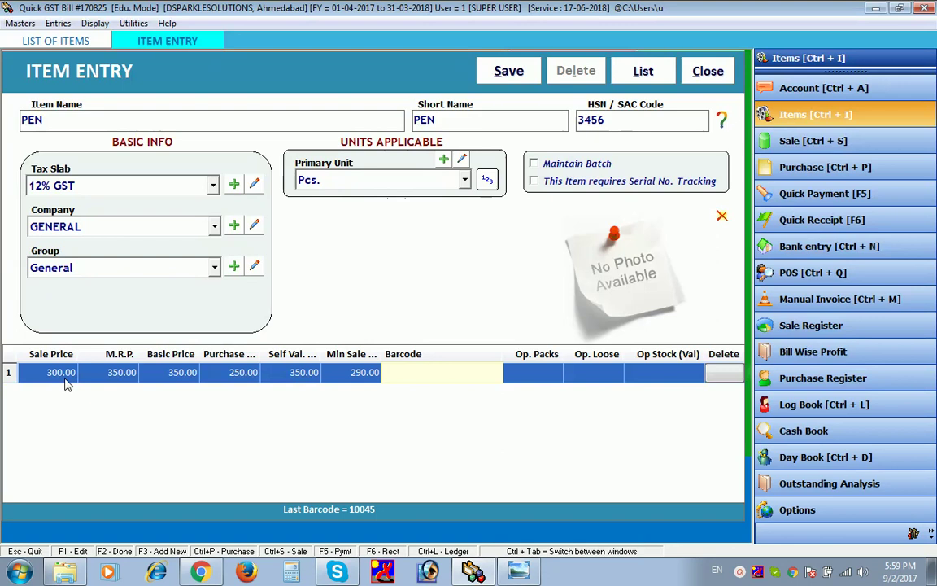
- Add barcode 0004 with 1 opening pack and 1 loose unit, and save PEN
{"action": "type", "text": "0004"}
{"action": "key", "text": "Return"}
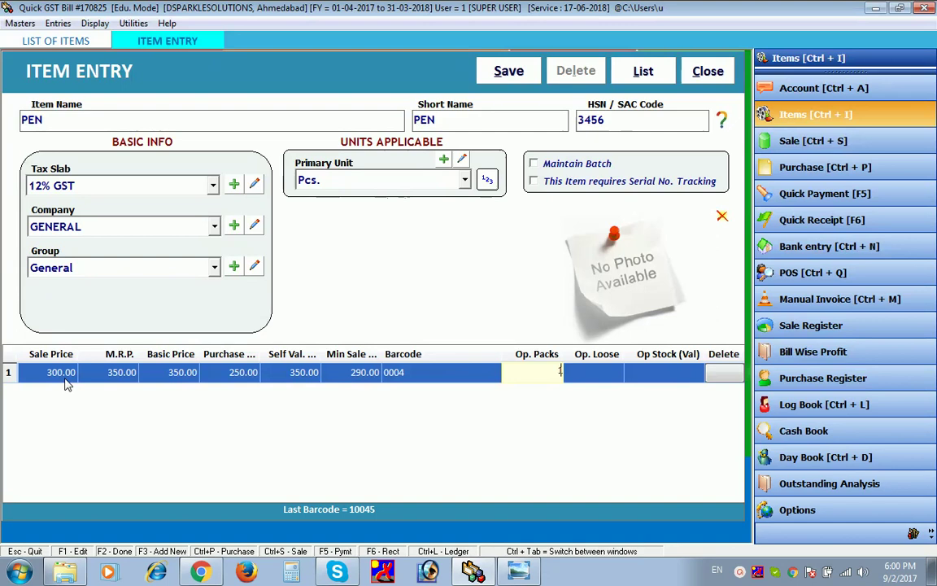
{"action": "type", "text": "1"}
{"action": "key", "text": "Return"}
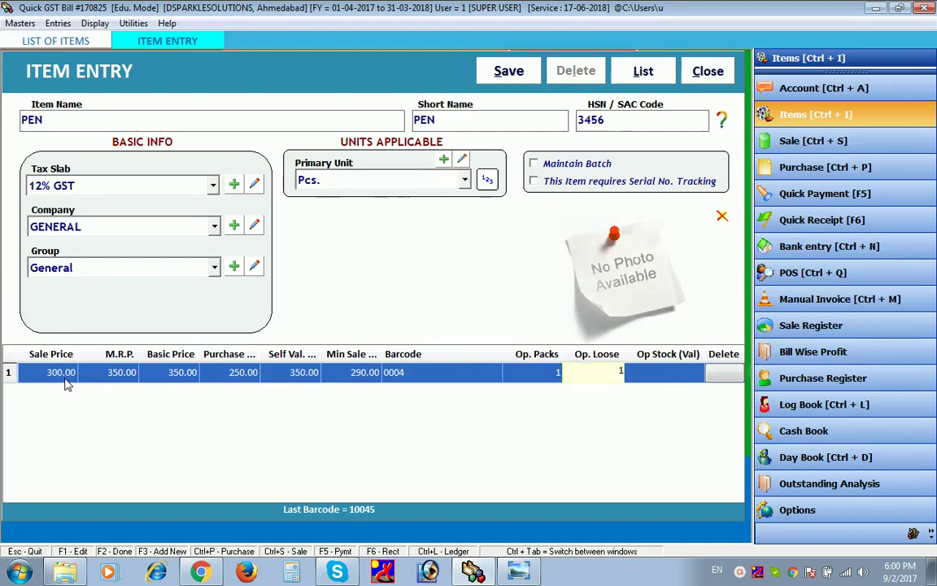
{"action": "key", "text": "Return"}
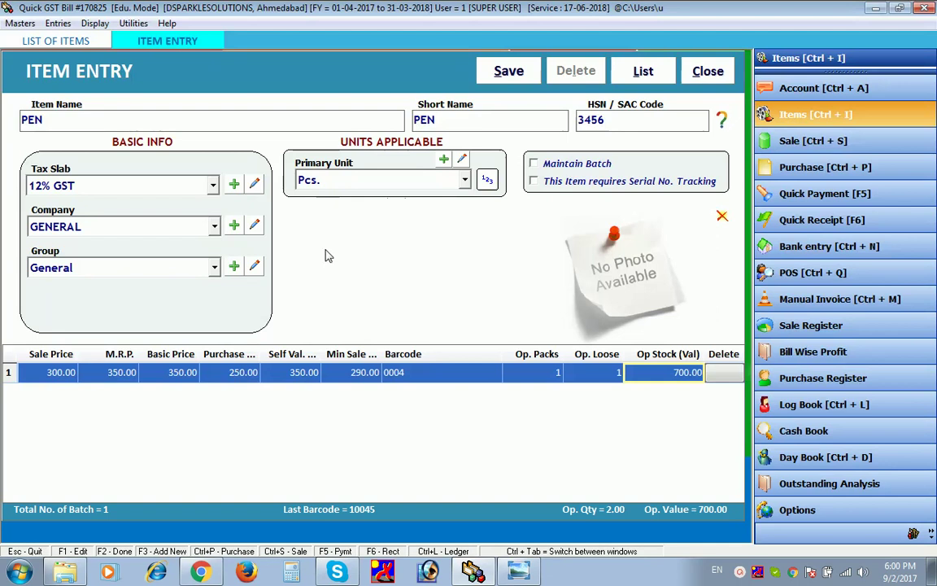
{"action": "left_click", "coordinate": [530, 72]}
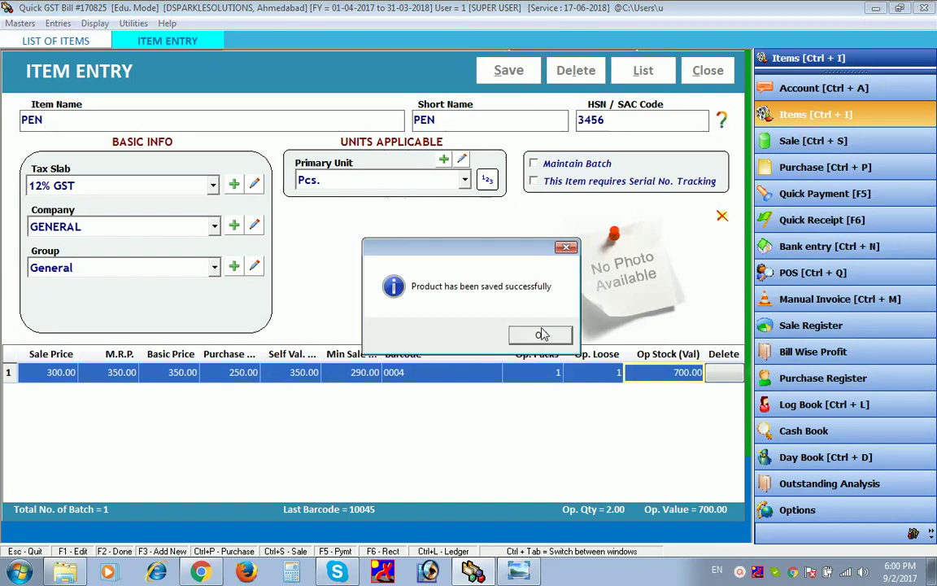
{"action": "left_click", "coordinate": [540, 334]}
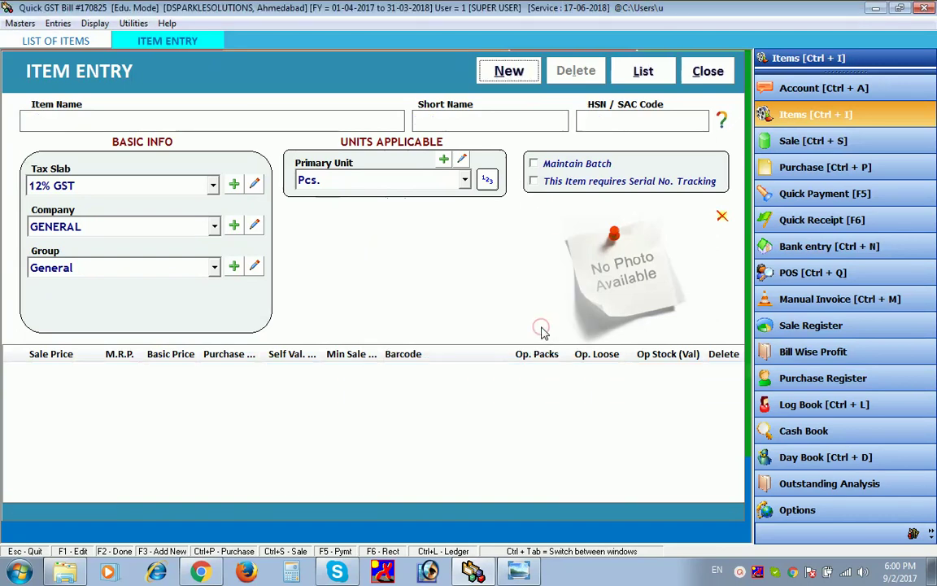
{"action": "left_click", "coordinate": [707, 73]}
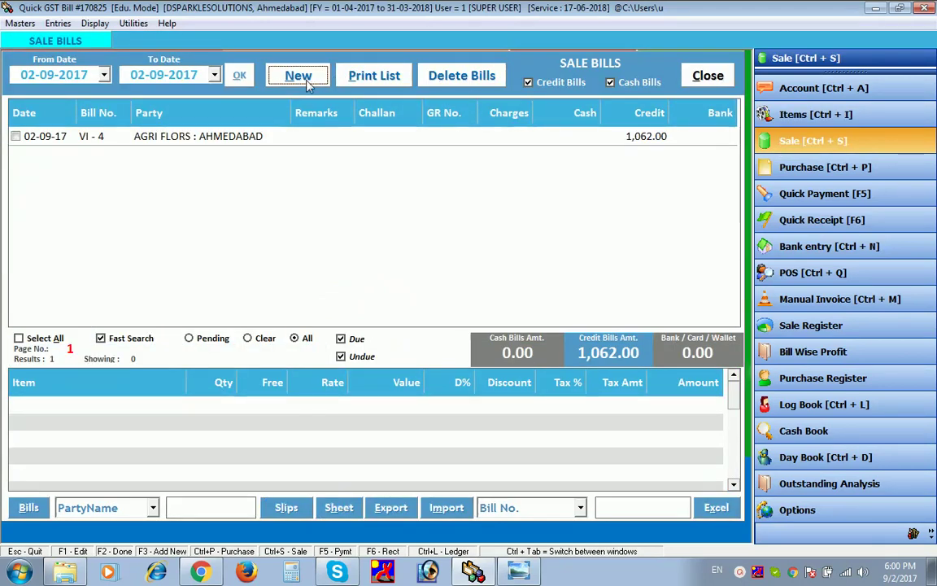
- Create a sale bill for DSPARKLE SOLUTIONS with Local B2b Sales type and bill number VI - 5
{"action": "left_click", "coordinate": [306, 80]}
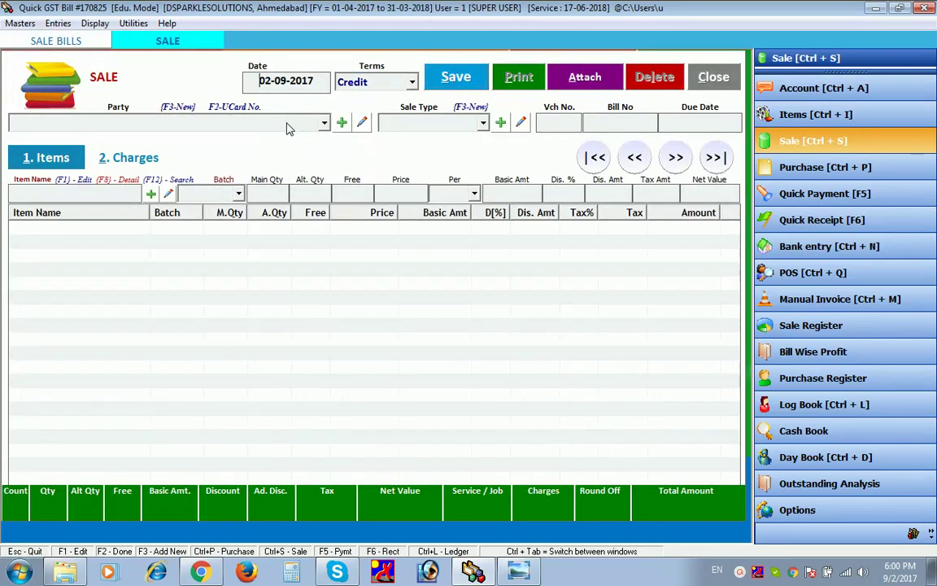
{"action": "left_click", "coordinate": [286, 124]}
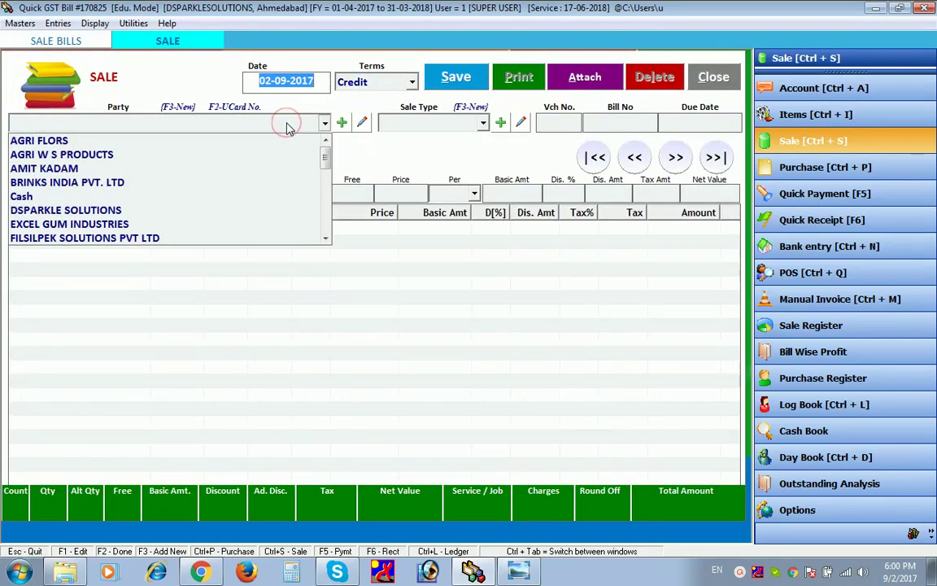
{"action": "left_click", "coordinate": [287, 123]}
{"action": "key", "text": "Down"}
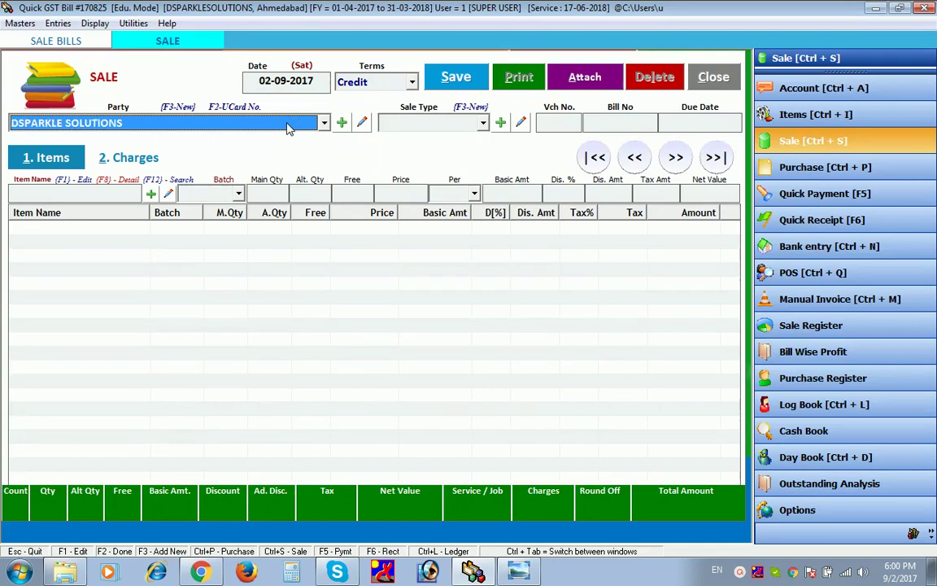
{"action": "key", "text": "Return"}
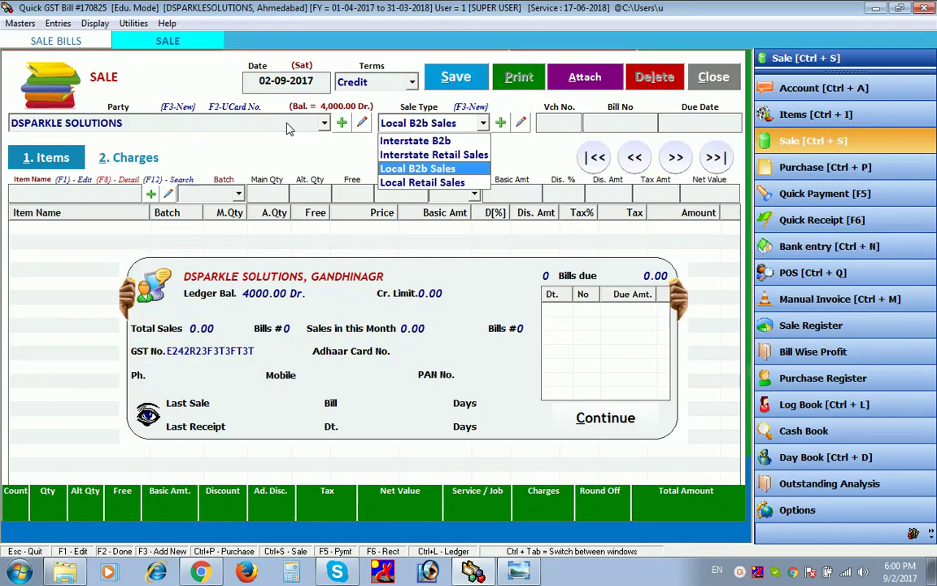
{"action": "key", "text": "Return"}
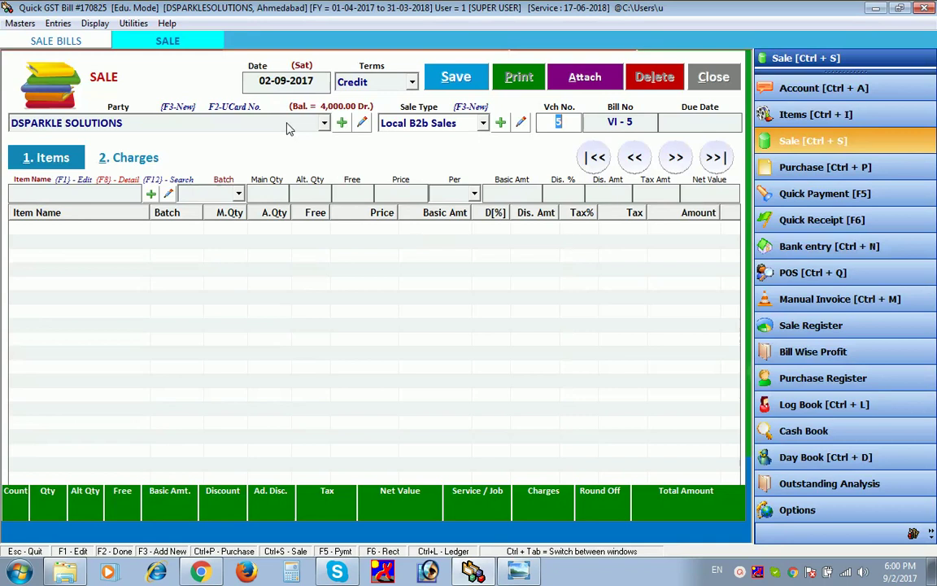
{"action": "key", "text": "Return"}
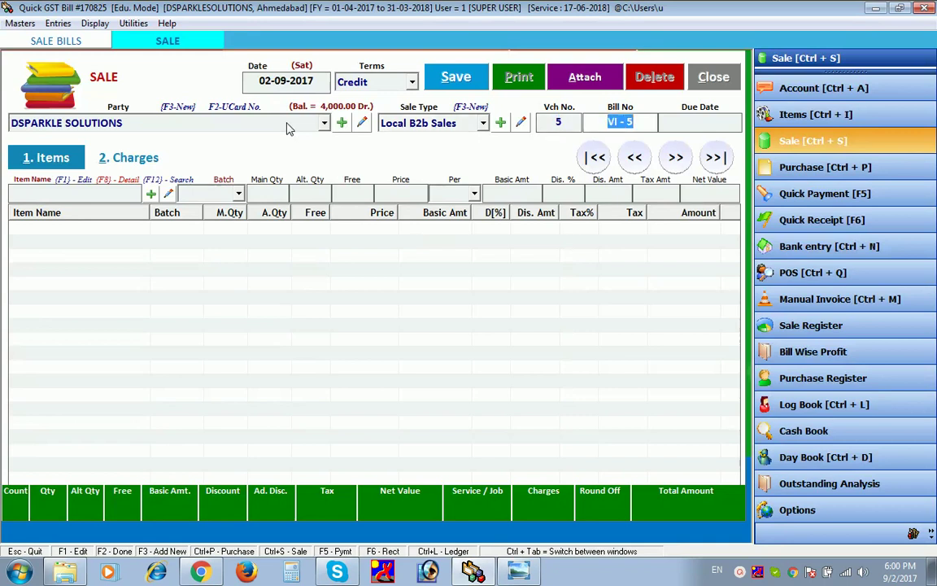
{"action": "key", "text": "Return"}
{"action": "key", "text": "Return"}
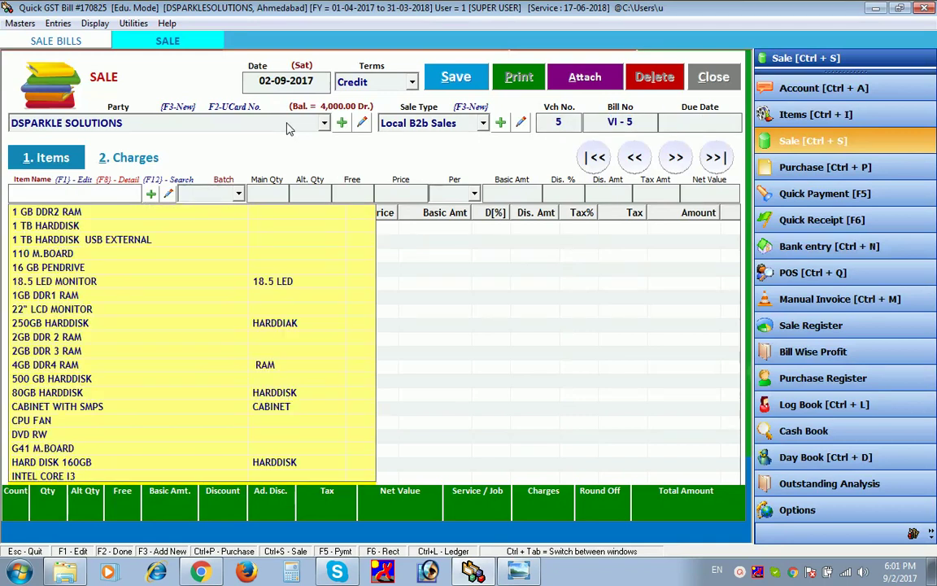
- Add a bill line of 12 PEN at 300 each with 5% discount, net 3830.00
{"action": "type", "text": "PEN"}
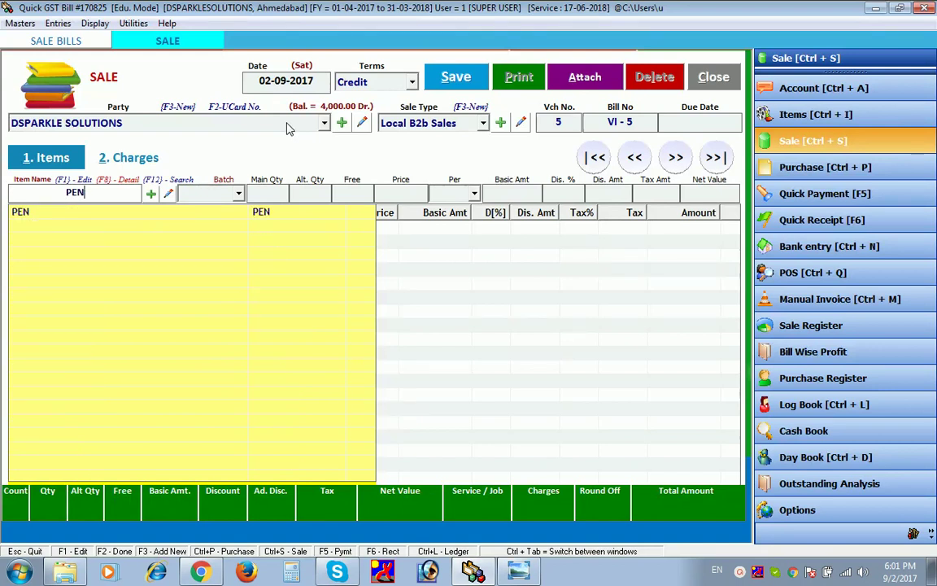
{"action": "key", "text": "Down"}
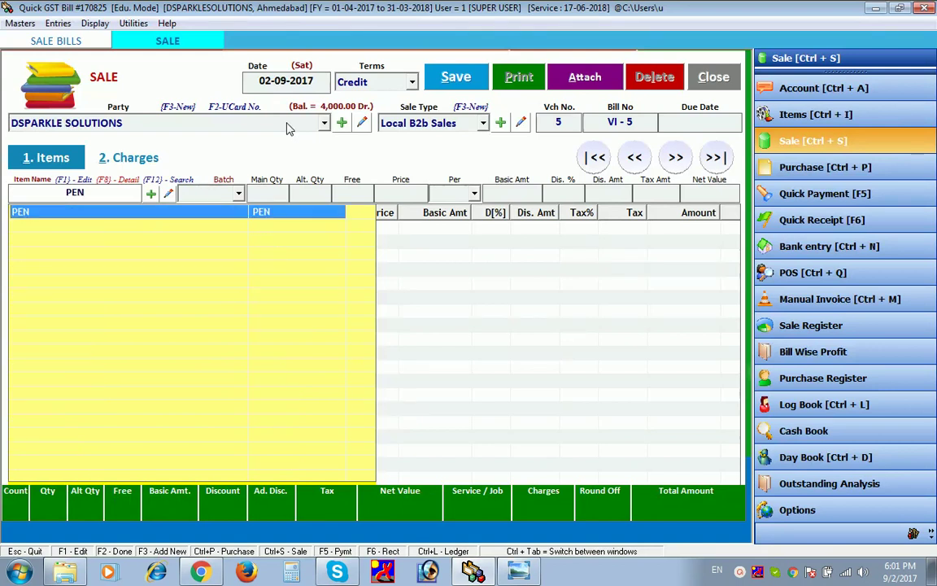
{"action": "key", "text": "Return"}
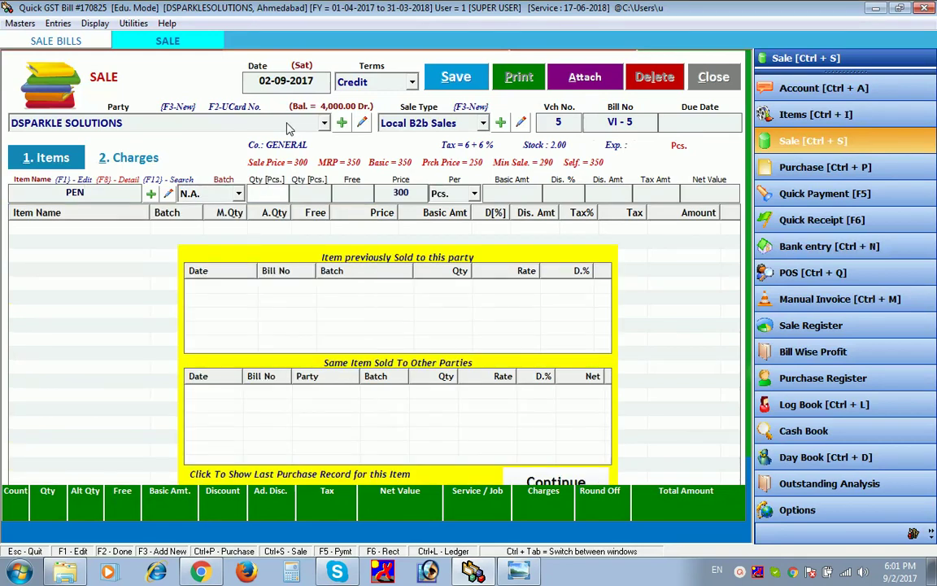
{"action": "type", "text": "12"}
{"action": "key", "text": "Return"}
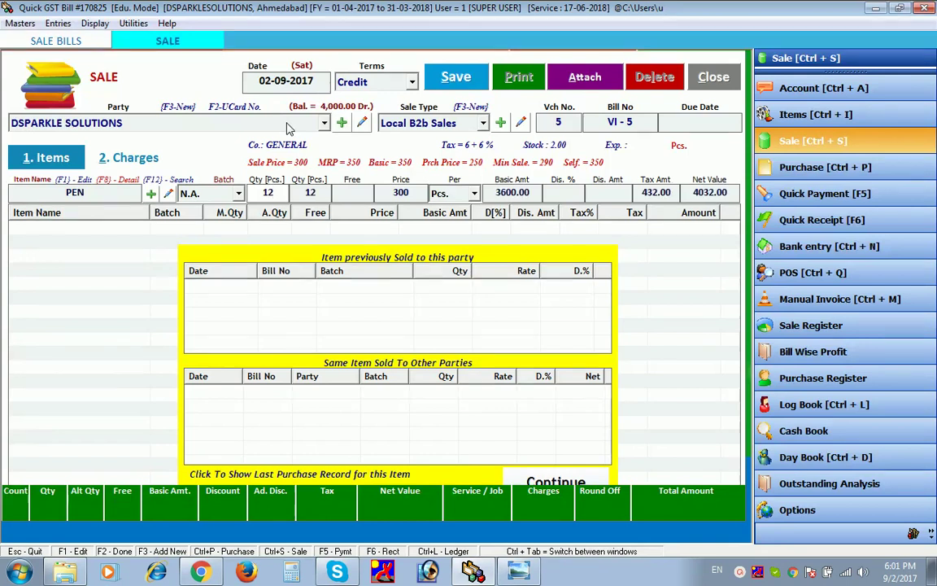
{"action": "key", "text": "Return"}
{"action": "key", "text": "Return"}
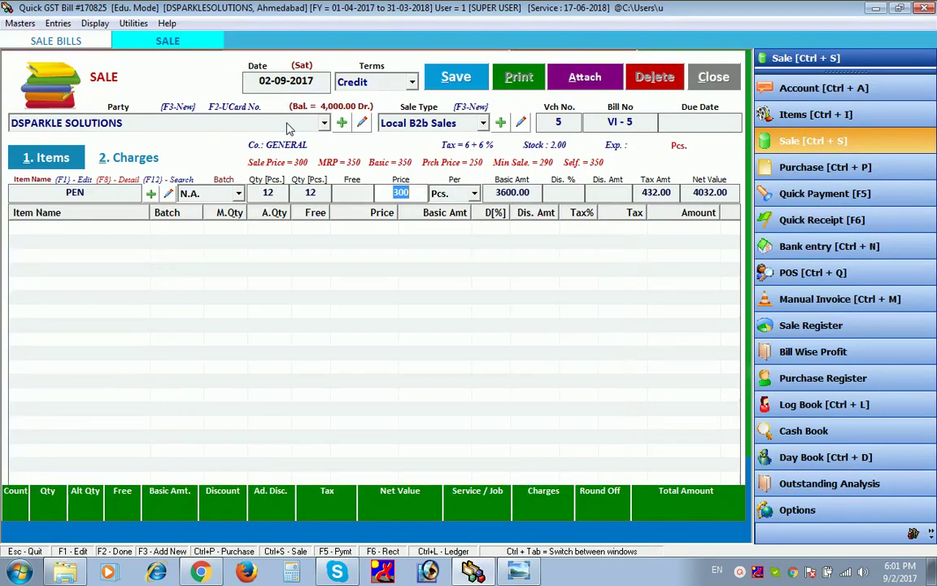
{"action": "key", "text": "Return"}
{"action": "key", "text": "Return"}
{"action": "key", "text": "Return"}
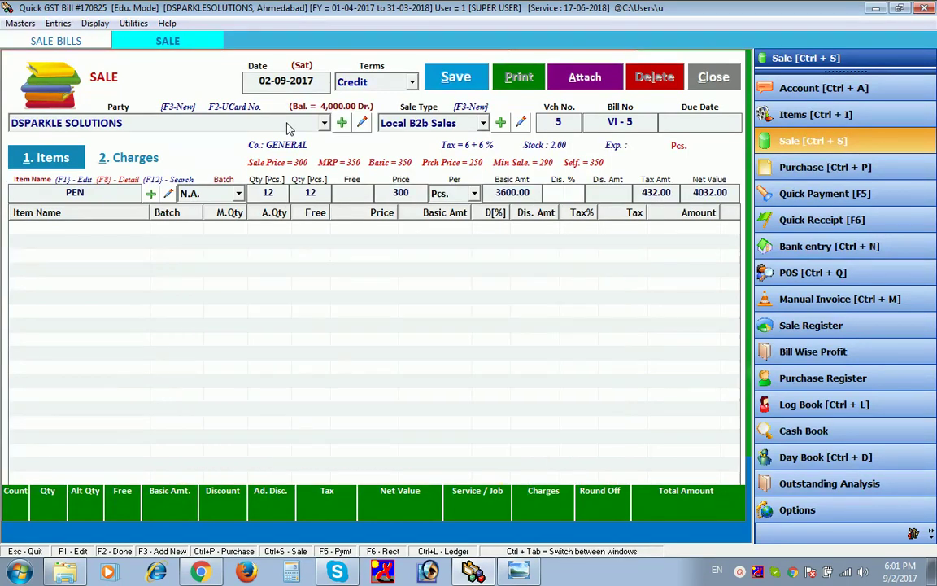
{"action": "key", "text": "Return"}
{"action": "key", "text": "Return"}
{"action": "key", "text": "Return"}
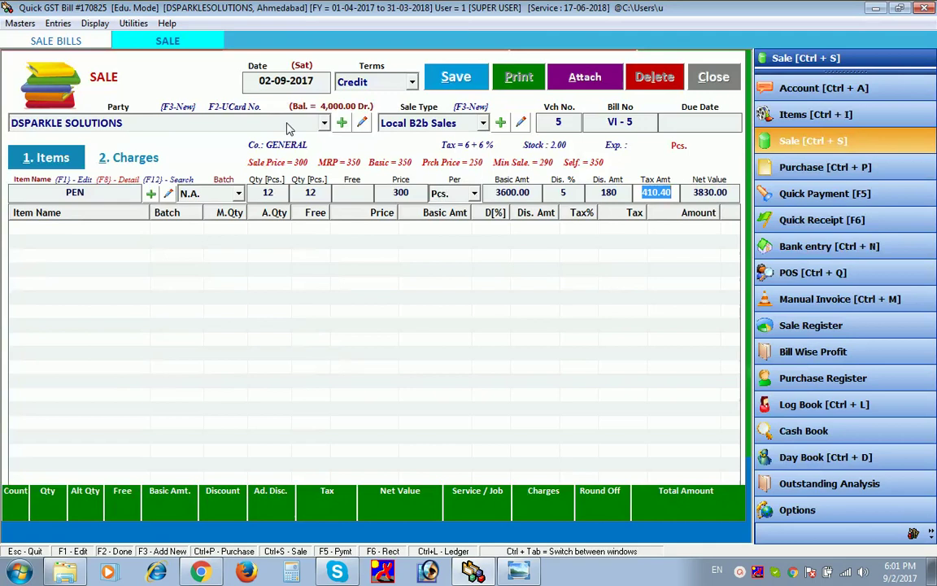
{"action": "key", "text": "Return"}
{"action": "key", "text": "Return"}
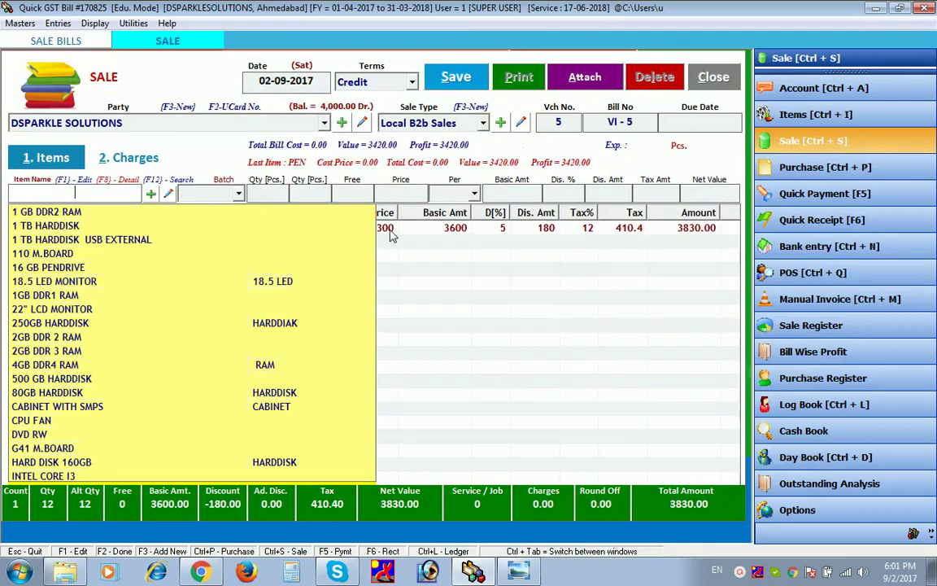
- Save sale bill VI - 5 and choose to print it
{"action": "left_click", "coordinate": [440, 292]}
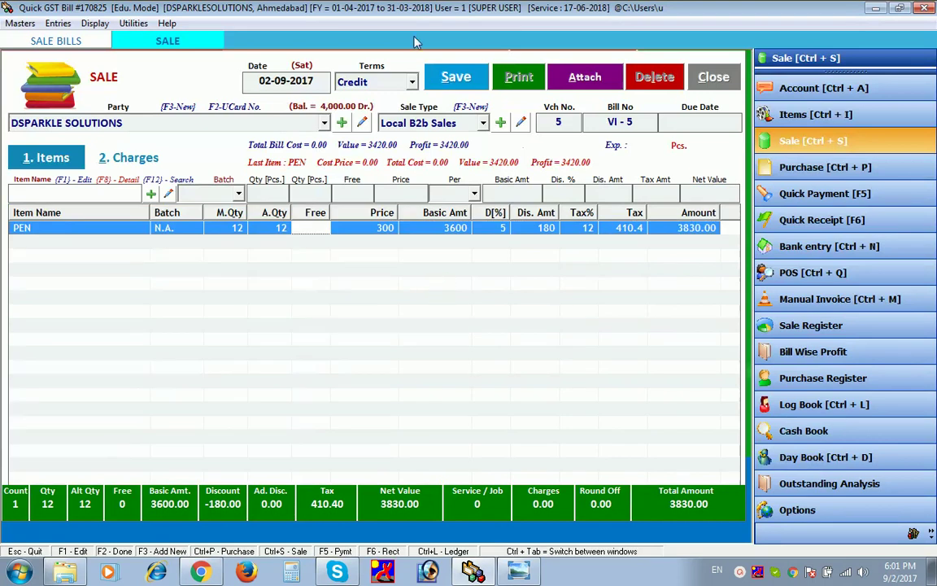
{"action": "left_click", "coordinate": [457, 78]}
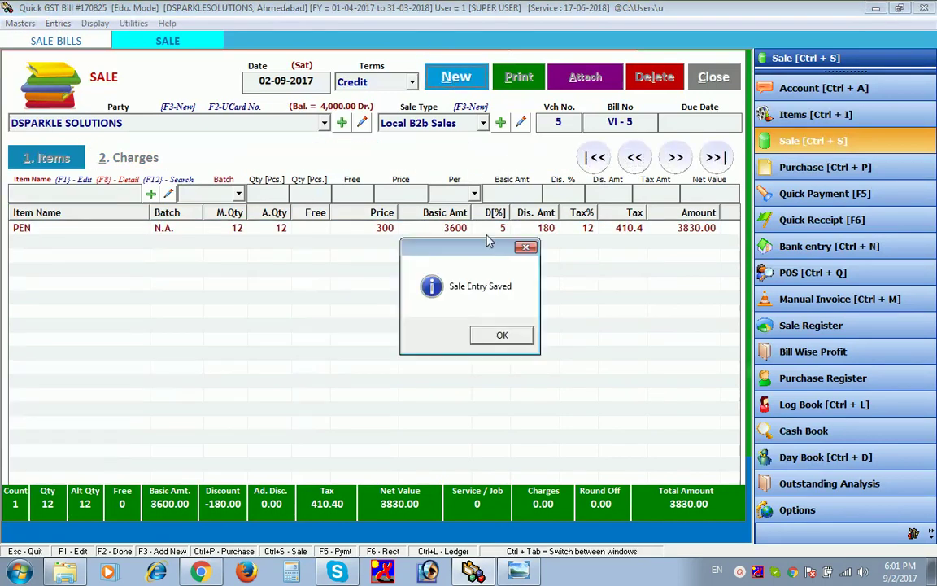
{"action": "left_click", "coordinate": [507, 338]}
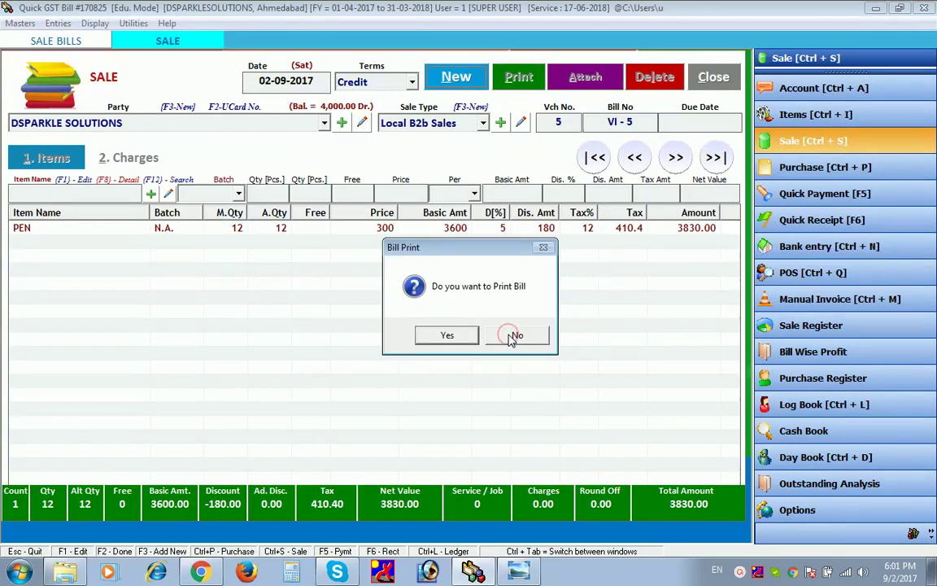
{"action": "left_click", "coordinate": [471, 337]}
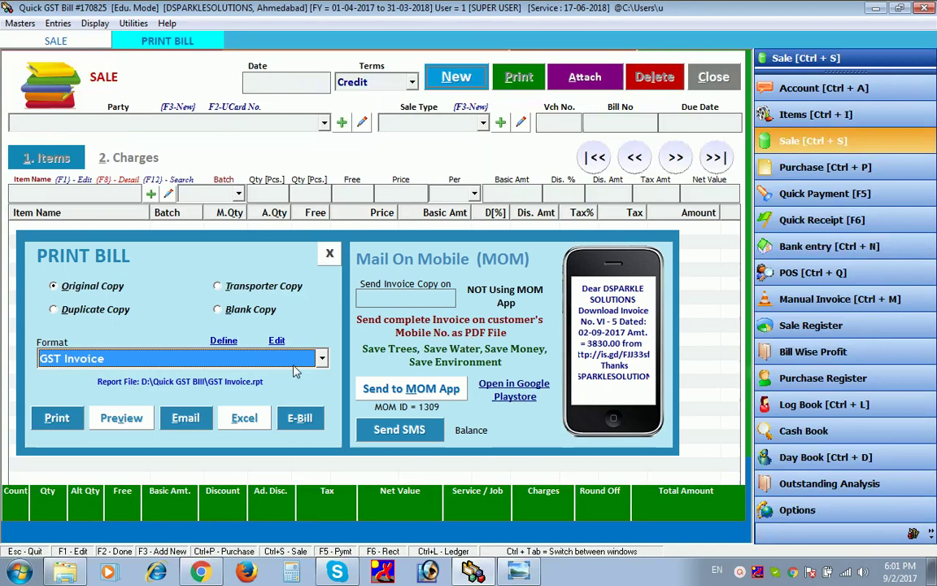
- Preview GST invoice VI-5 down to its 3830.00 grand total, then close the preview
{"action": "left_click", "coordinate": [135, 418]}
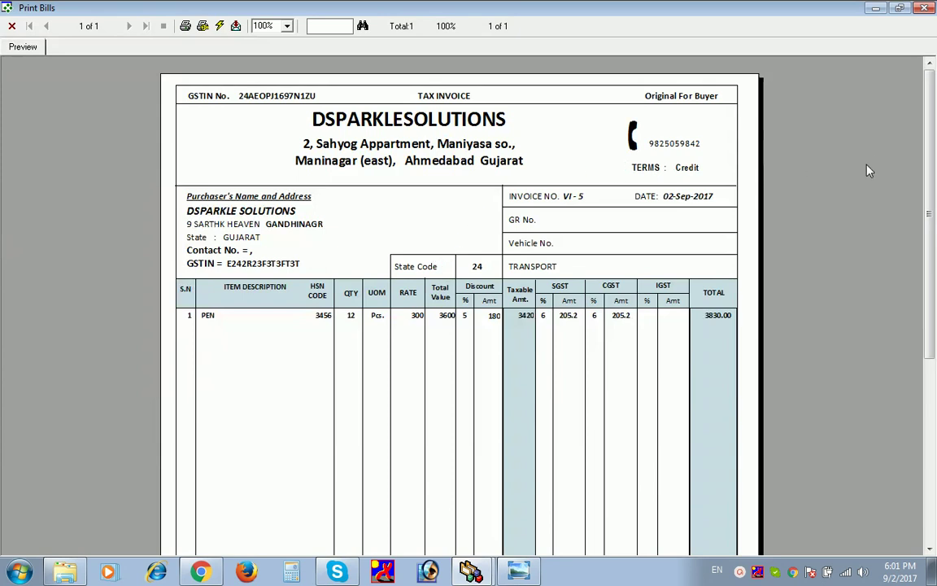
{"action": "left_click_drag", "start_coordinate": [929, 176], "coordinate": [933, 462]}
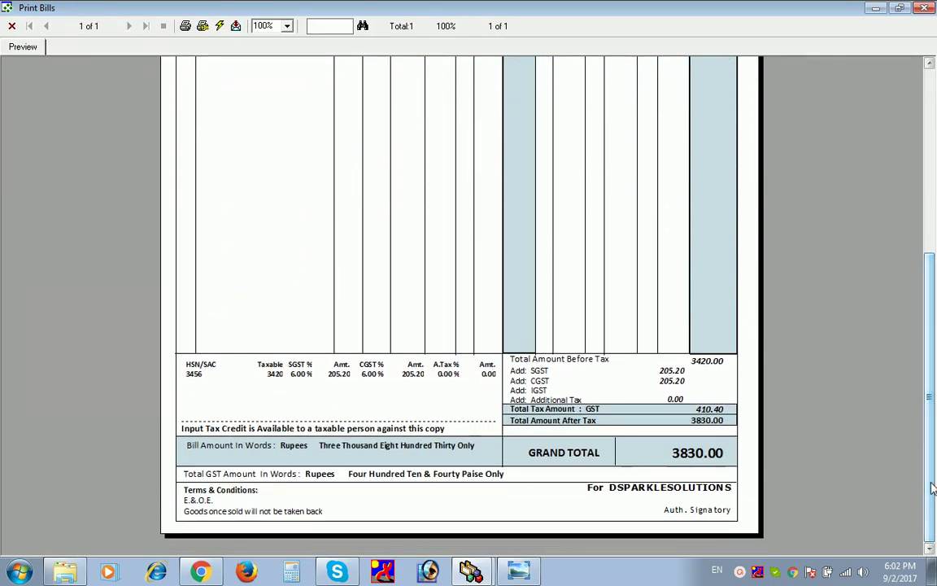
{"action": "left_click_drag", "start_coordinate": [933, 487], "coordinate": [928, 292]}
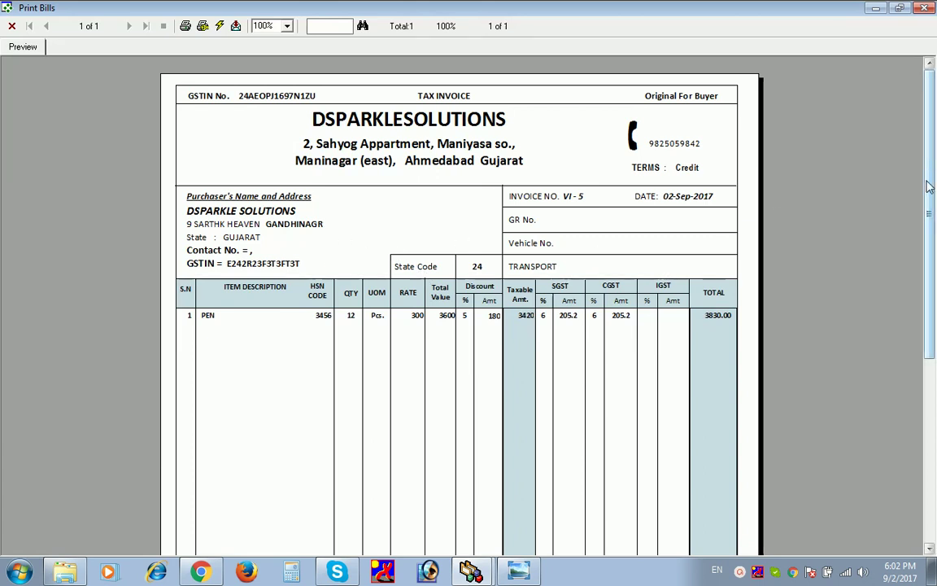
{"action": "scroll", "coordinate": [929, 185], "scroll_direction": "down", "scroll_amount": 5}
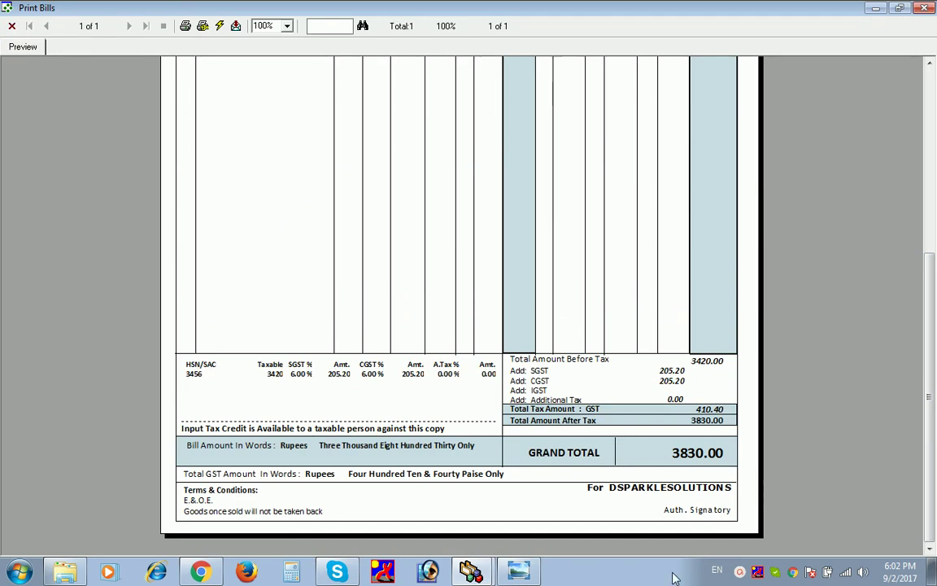
{"action": "key", "text": "Escape"}
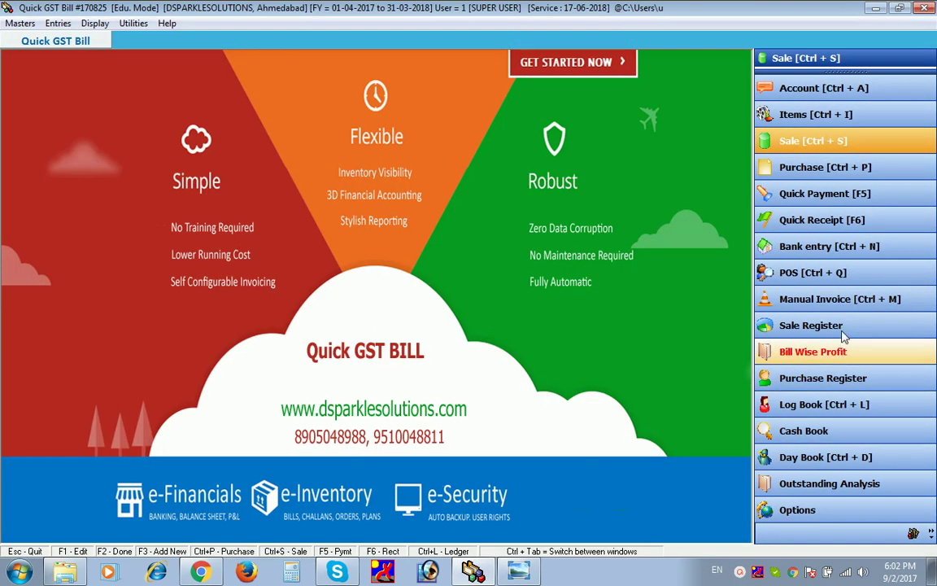
{"action": "left_click", "coordinate": [843, 325]}
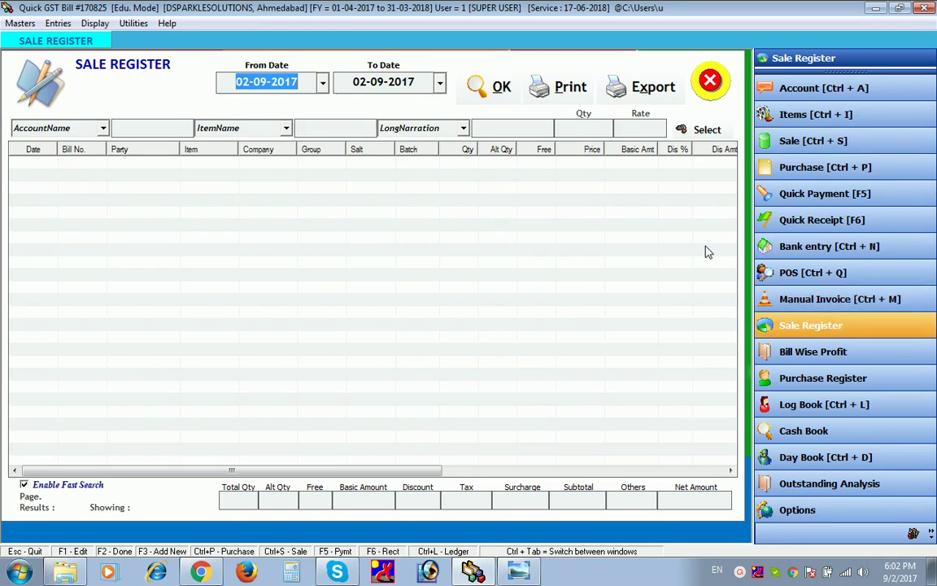
{"action": "left_click", "coordinate": [490, 90]}
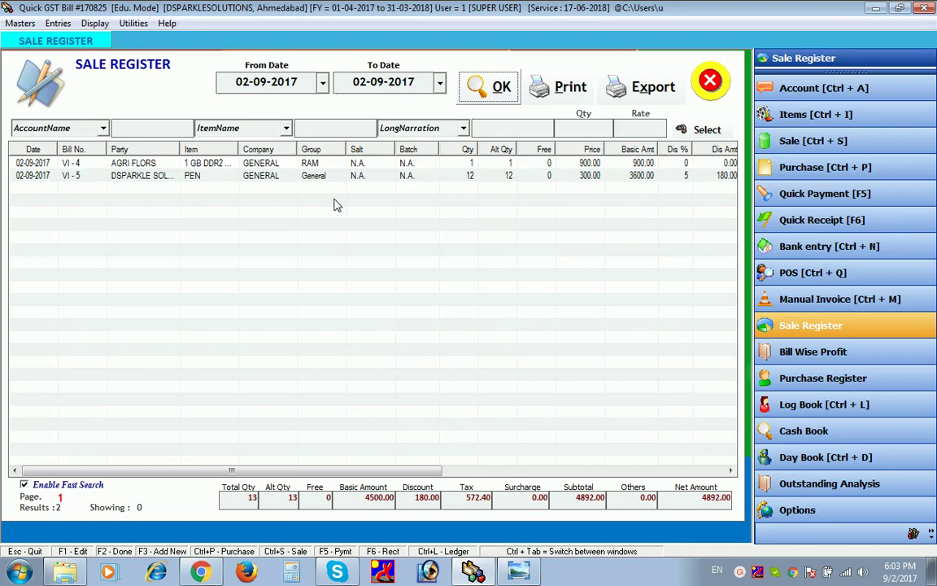
{"action": "left_click", "coordinate": [731, 472]}
{"action": "left_click", "coordinate": [731, 472]}
{"action": "left_click", "coordinate": [730, 472]}
{"action": "left_click", "coordinate": [730, 472]}
{"action": "left_click", "coordinate": [730, 472]}
{"action": "left_click", "coordinate": [731, 472]}
{"action": "left_click", "coordinate": [731, 472]}
{"action": "left_click", "coordinate": [731, 472]}
{"action": "left_click", "coordinate": [731, 472]}
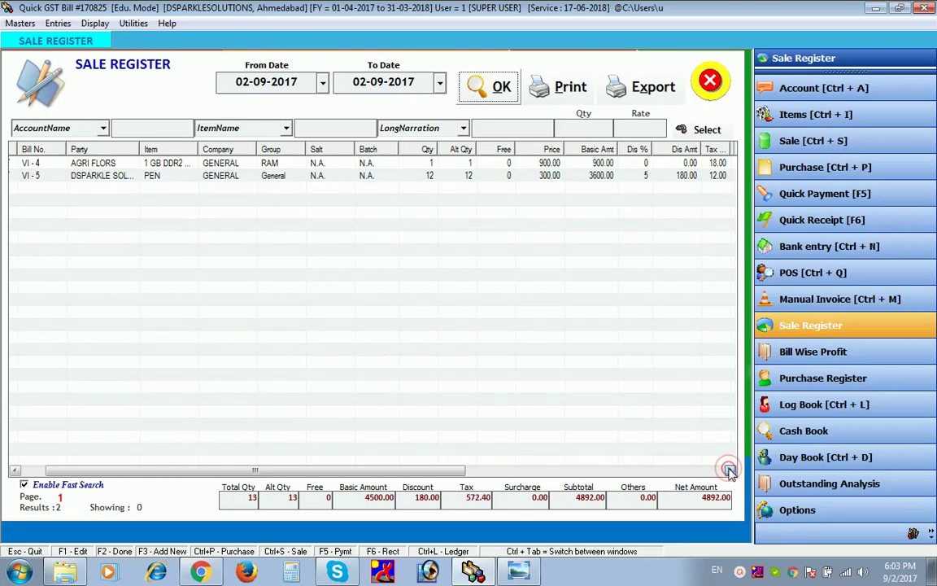
{"action": "left_click", "coordinate": [731, 472]}
{"action": "left_click", "coordinate": [730, 472]}
{"action": "left_click", "coordinate": [730, 472]}
{"action": "left_click", "coordinate": [731, 472]}
{"action": "left_click", "coordinate": [731, 472]}
{"action": "left_click", "coordinate": [730, 472]}
{"action": "left_click", "coordinate": [730, 472]}
{"action": "left_click", "coordinate": [730, 472]}
{"action": "left_click", "coordinate": [731, 471]}
{"action": "left_click", "coordinate": [730, 472]}
{"action": "left_click", "coordinate": [730, 472]}
{"action": "left_click", "coordinate": [731, 472]}
{"action": "left_click", "coordinate": [731, 472]}
{"action": "left_click", "coordinate": [730, 471]}
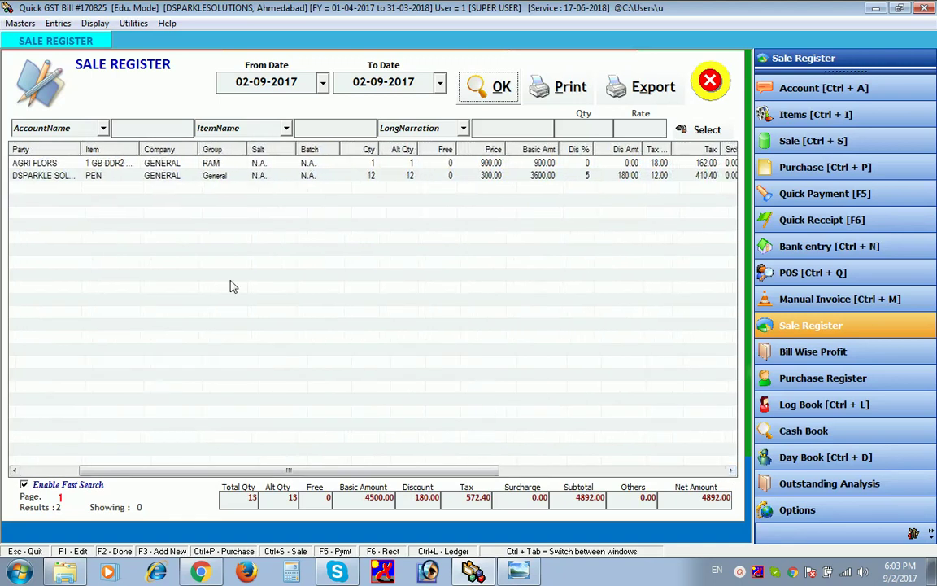
{"action": "left_click", "coordinate": [54, 124]}
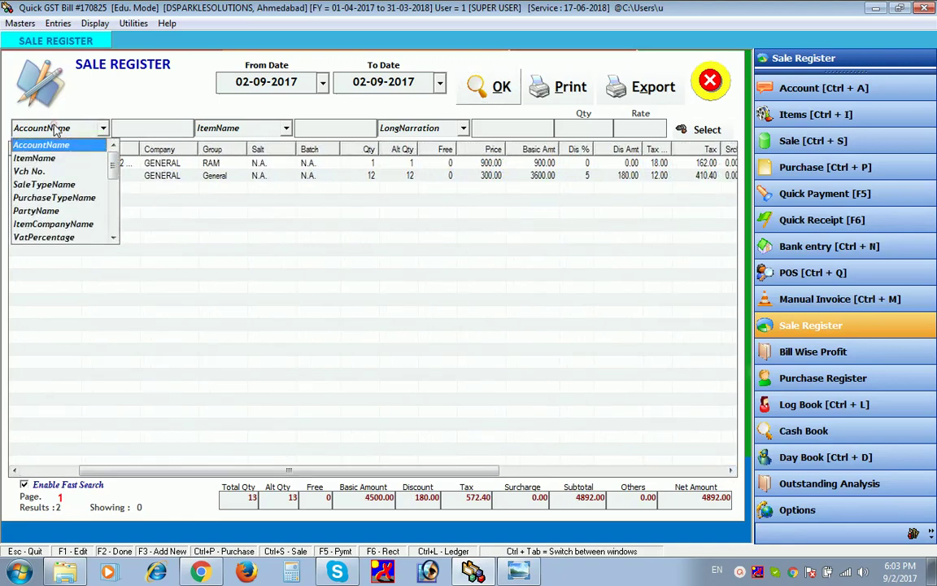
{"action": "left_click", "coordinate": [50, 122]}
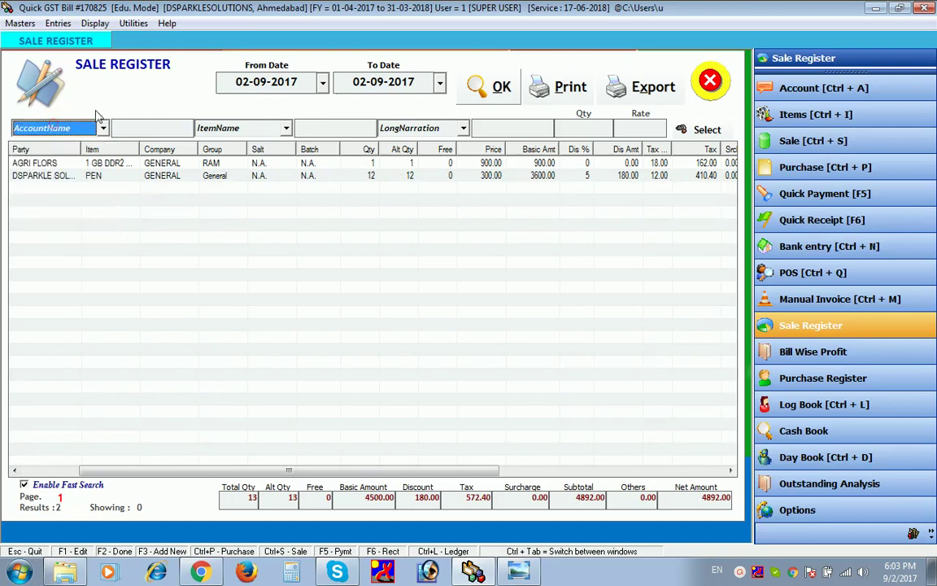
{"action": "left_click", "coordinate": [139, 128]}
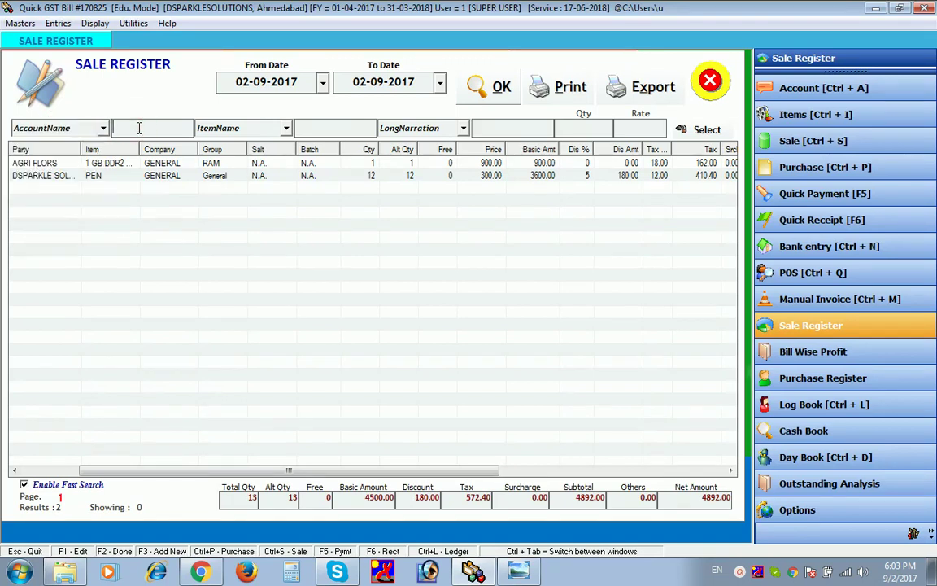
{"action": "type", "text": "D"}
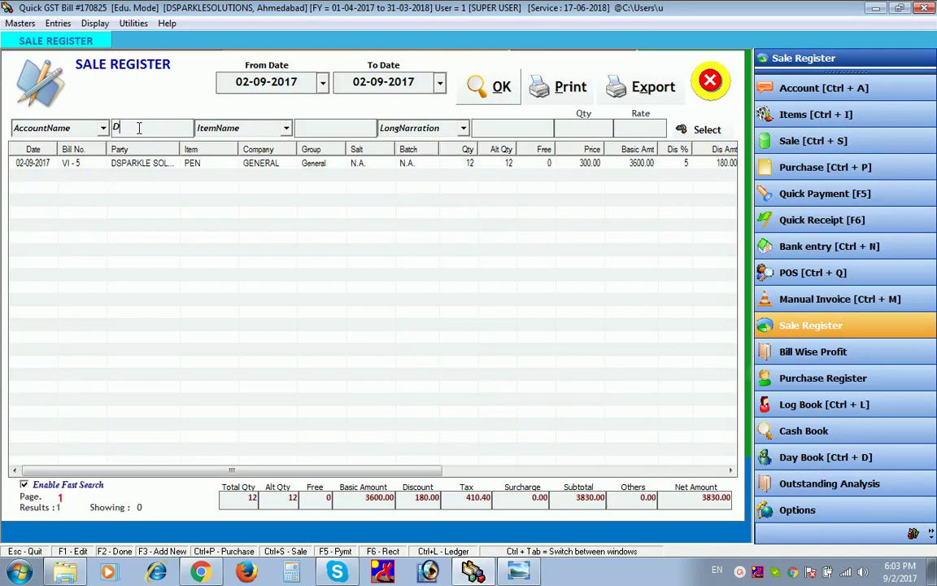
{"action": "type", "text": "K"}
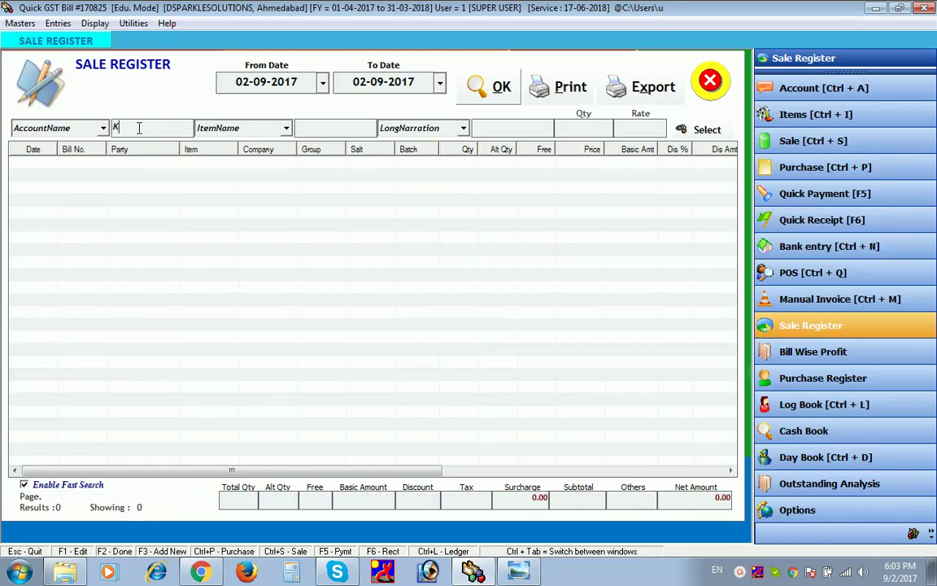
{"action": "key", "text": "BackSpace"}
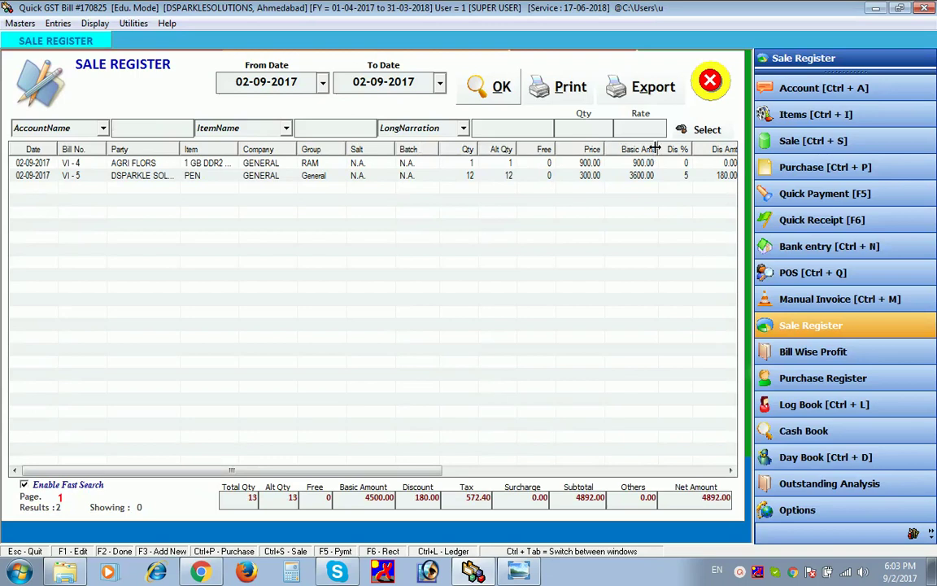
{"action": "left_click", "coordinate": [711, 82]}
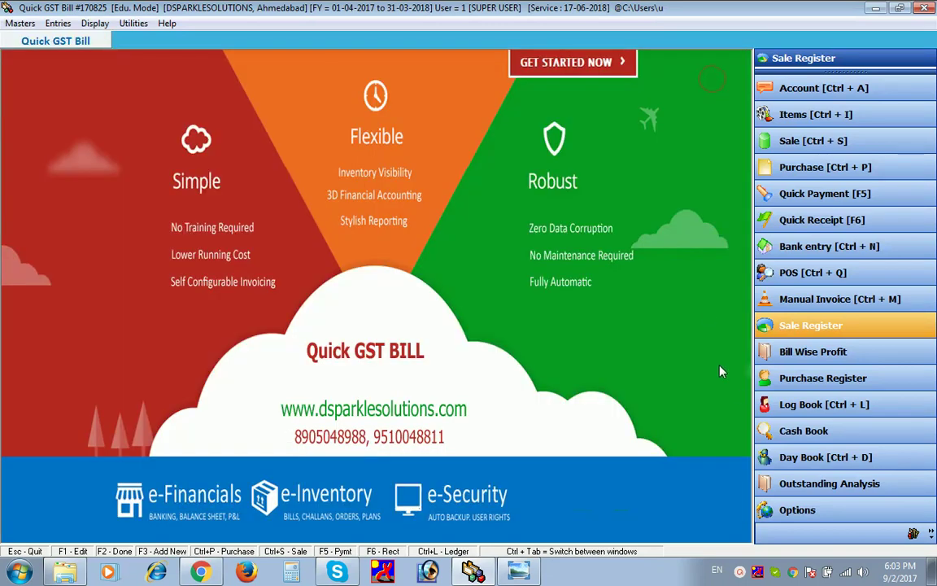
- Preview the 02-09-2017 sale register report, checking its Total and Net Amt columns, then close it
{"action": "key", "text": "Return"}
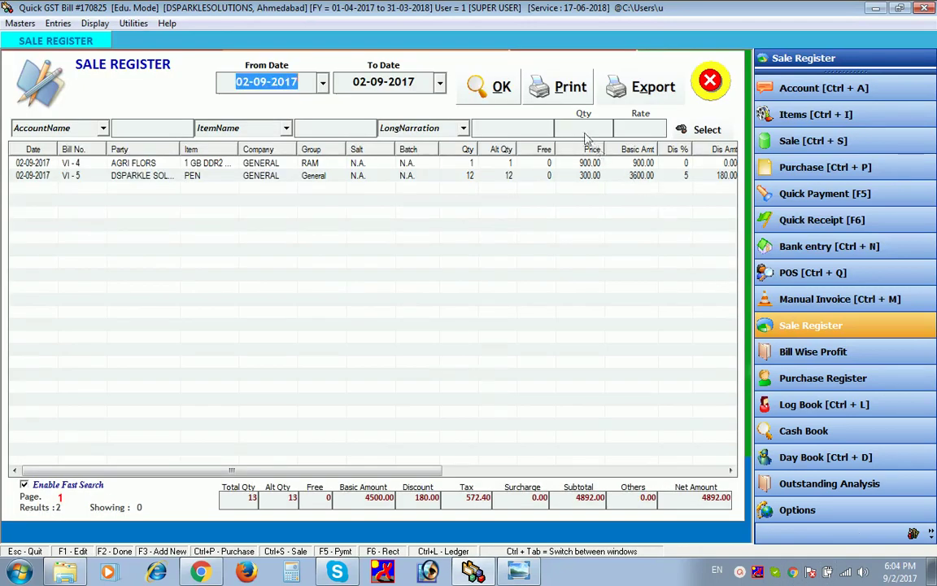
{"action": "left_click", "coordinate": [567, 91]}
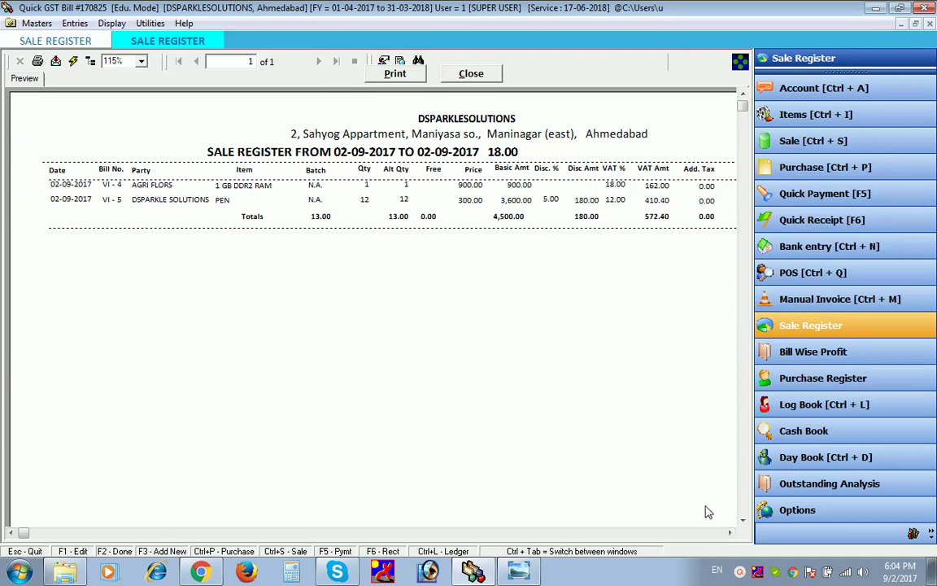
{"action": "left_click", "coordinate": [730, 533]}
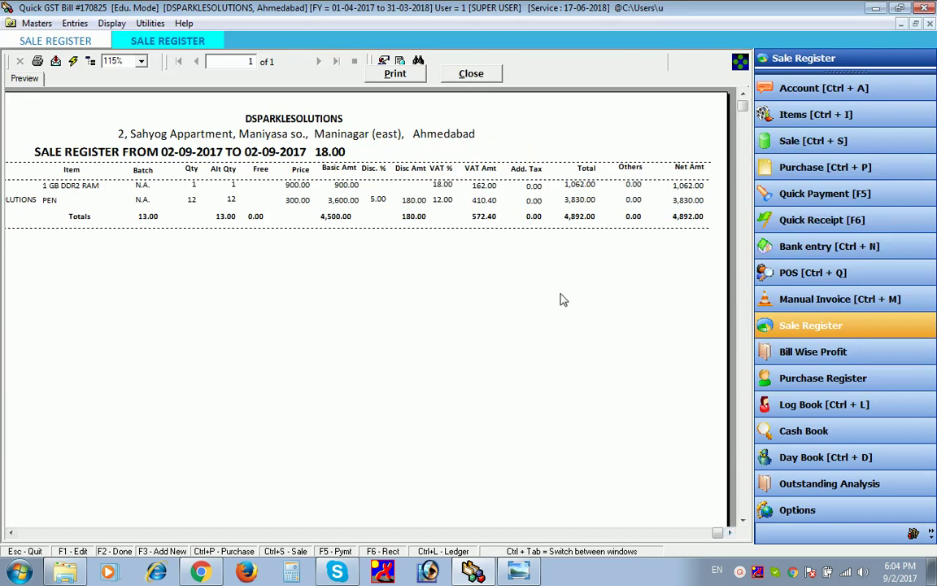
{"action": "left_click", "coordinate": [473, 532]}
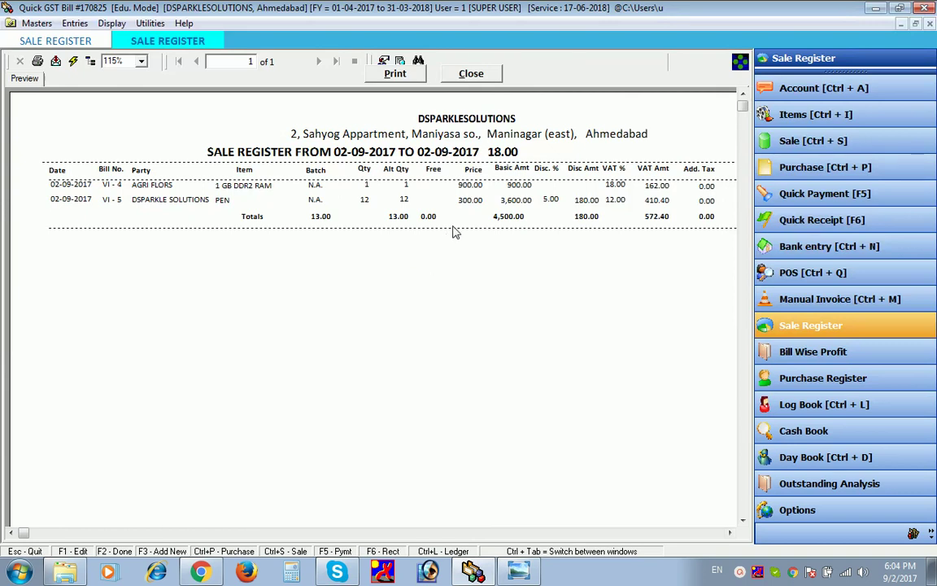
{"action": "left_click", "coordinate": [496, 75]}
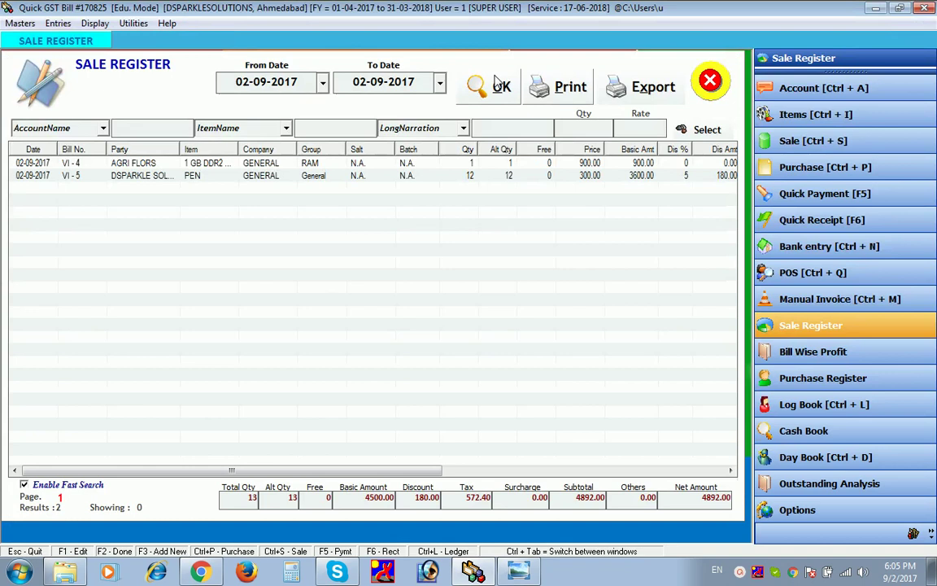
- Export the sale register to Excel, review bills VI-4 and VI-5, then close Excel
{"action": "left_click", "coordinate": [629, 103]}
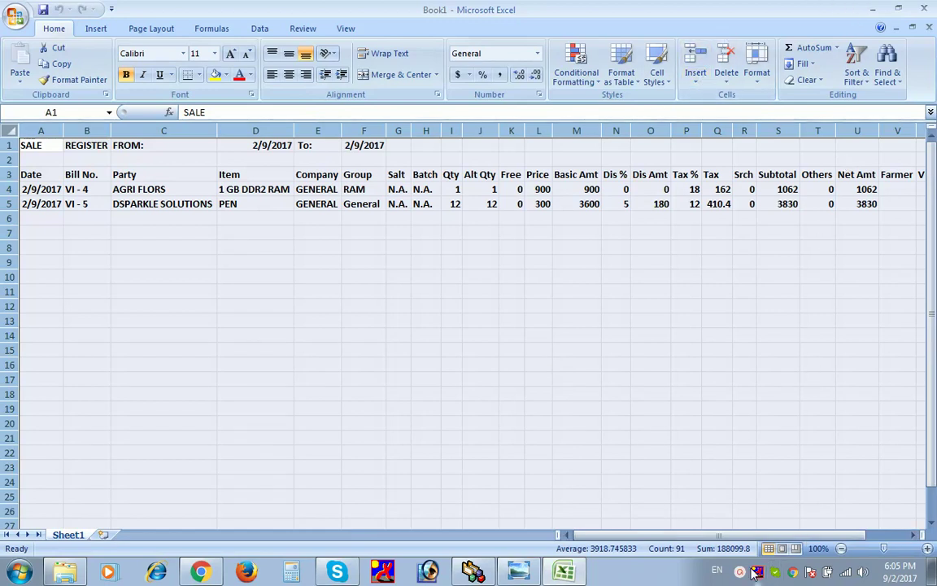
{"action": "key", "text": "alt+F4"}
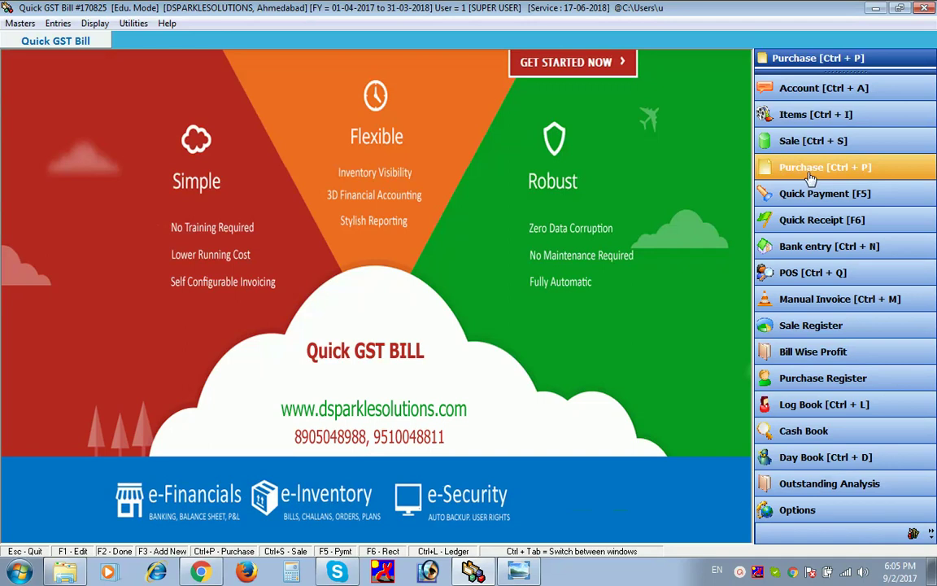
- Start purchase bill 18 from EARTH SYSCOM PVT.LTD as Local B2B Purchase, dated 9-8-2017
{"action": "left_click", "coordinate": [810, 176]}
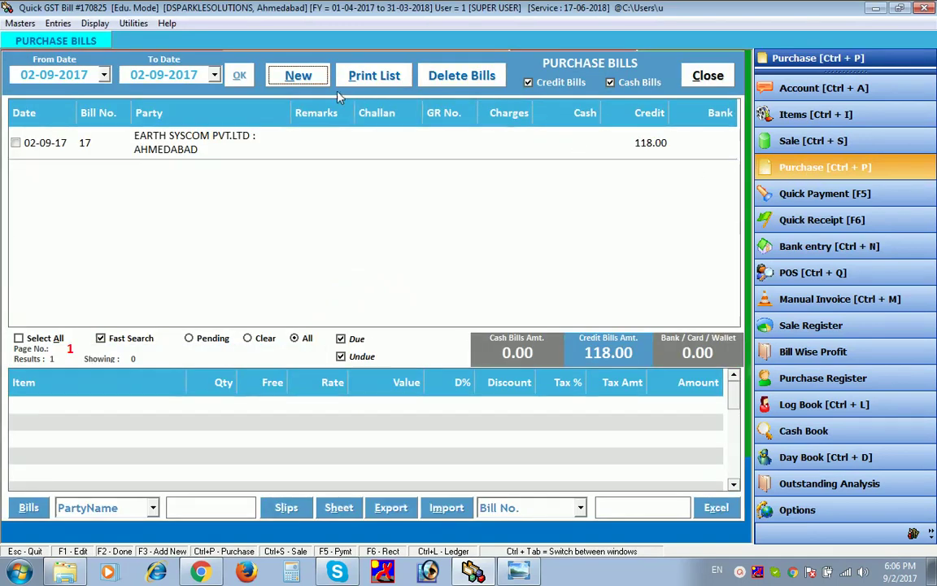
{"action": "left_click", "coordinate": [311, 78]}
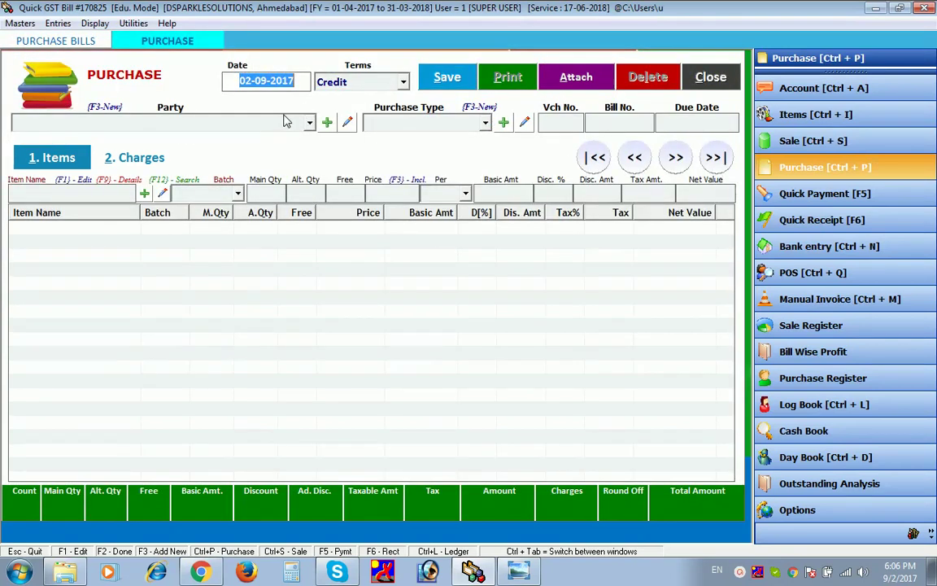
{"action": "left_click", "coordinate": [285, 122]}
{"action": "left_click", "coordinate": [285, 122]}
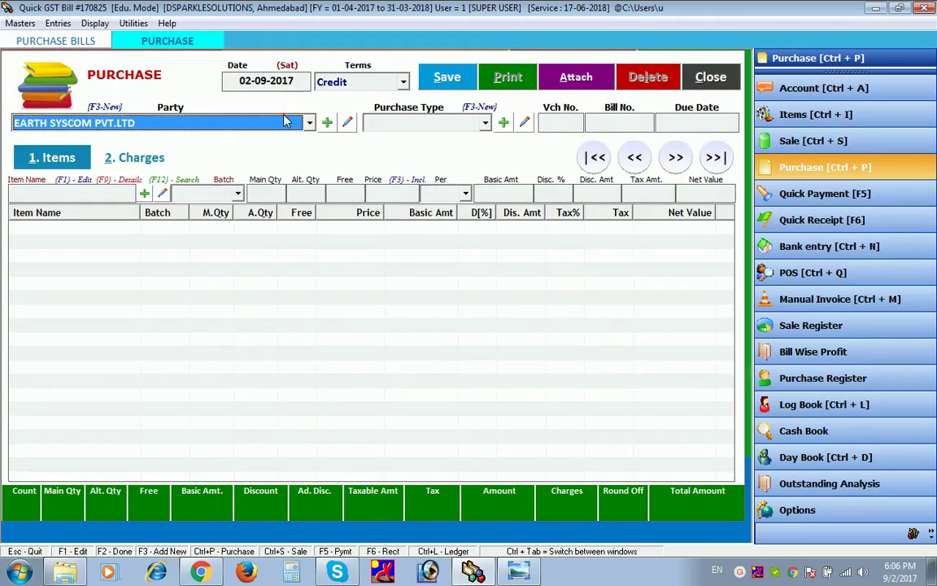
{"action": "key", "text": "Return"}
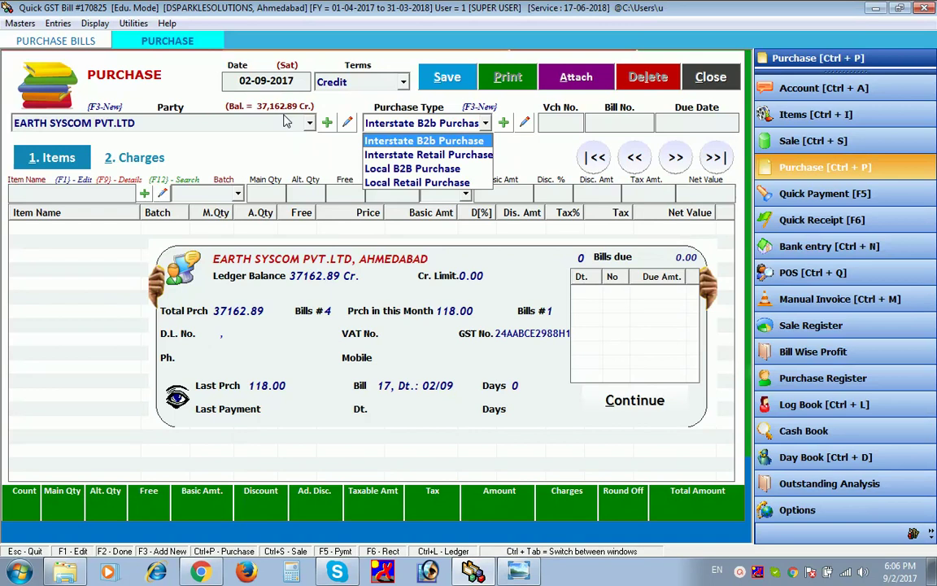
{"action": "key", "text": "Down"}
{"action": "key", "text": "Down"}
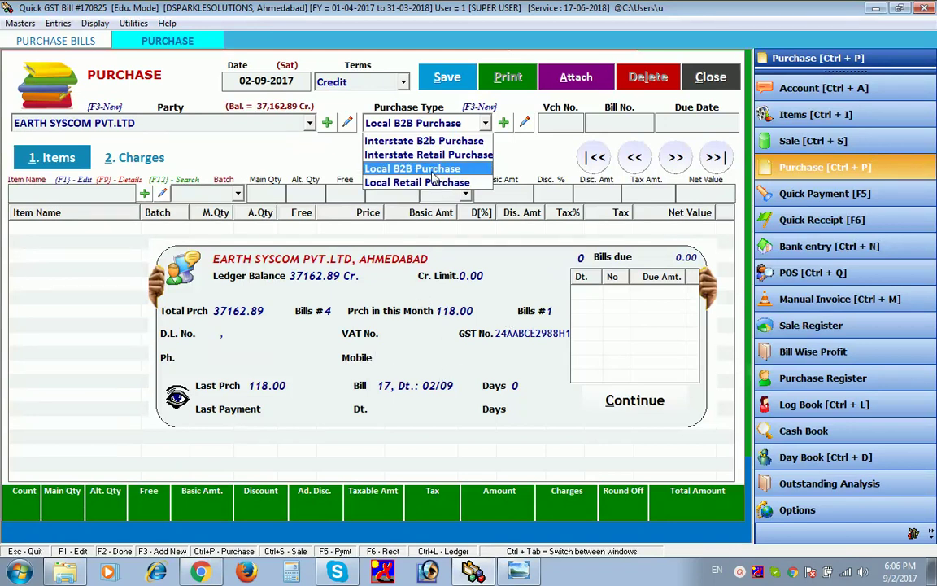
{"action": "left_click", "coordinate": [434, 171]}
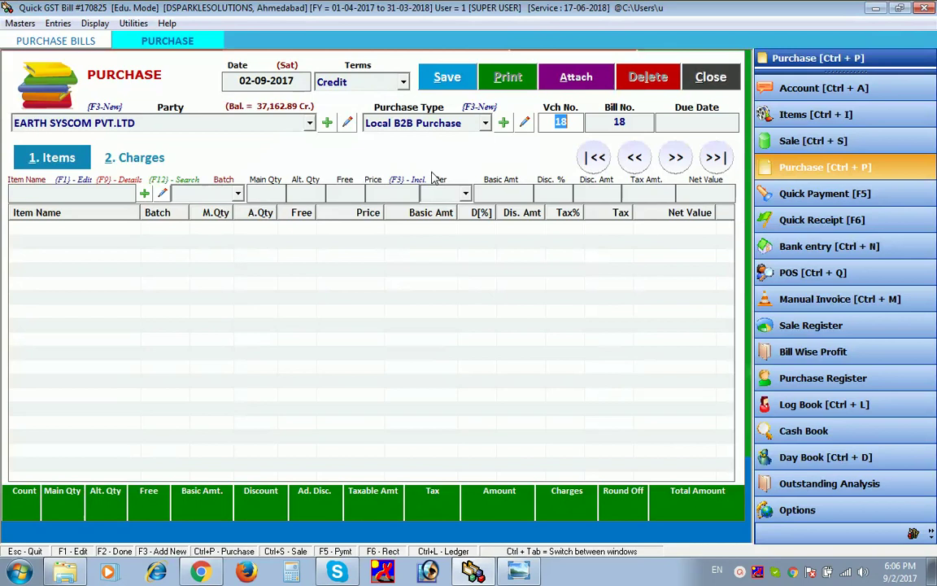
{"action": "key", "text": "Return"}
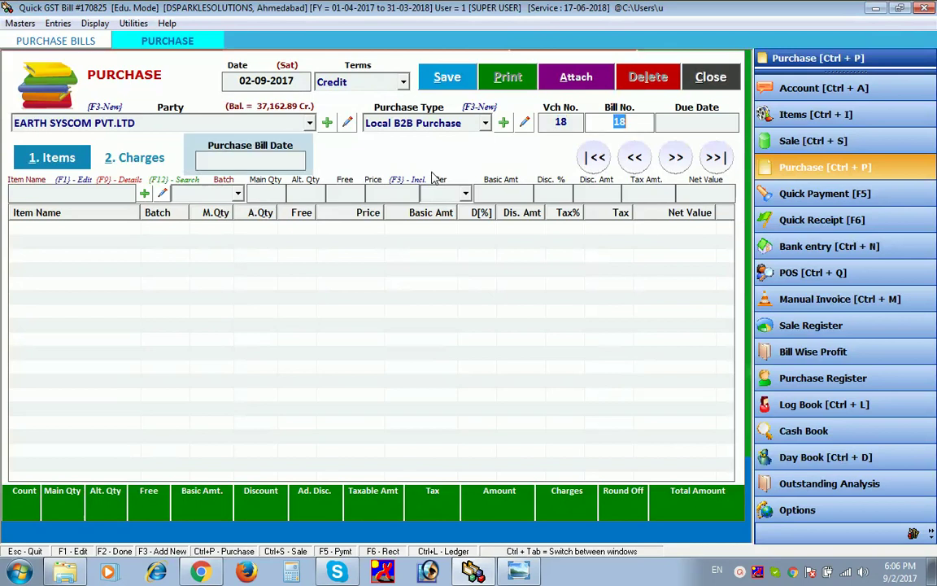
{"action": "key", "text": "Return"}
{"action": "type", "text": "9-8-2017"}
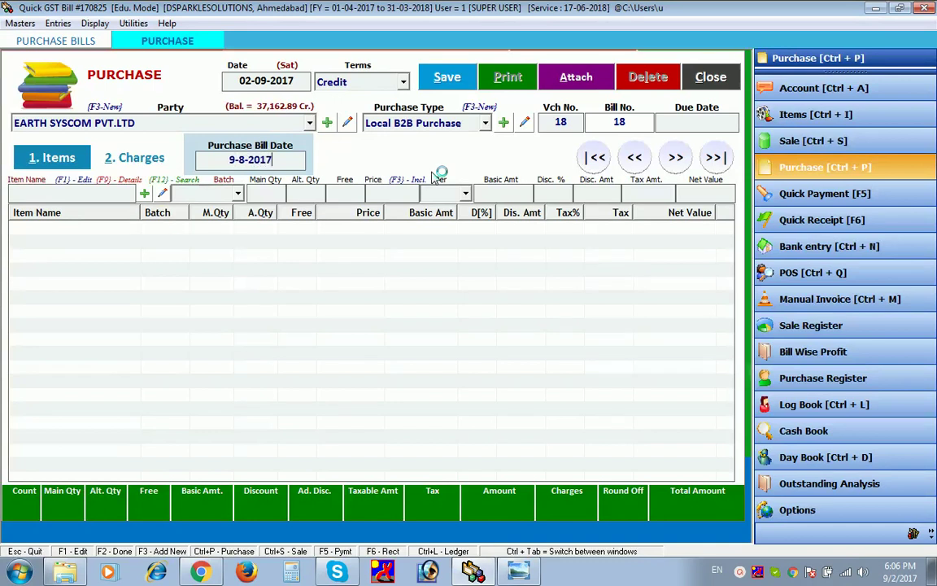
{"action": "key", "text": "Return"}
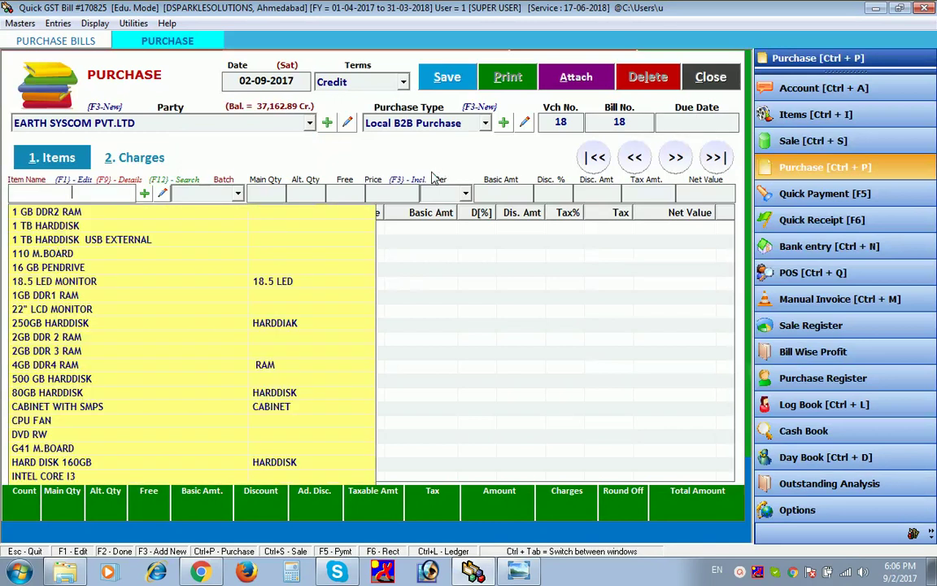
- Add a PEN line of quantity 100 at price 290 instead of 250
{"action": "type", "text": "PEN"}
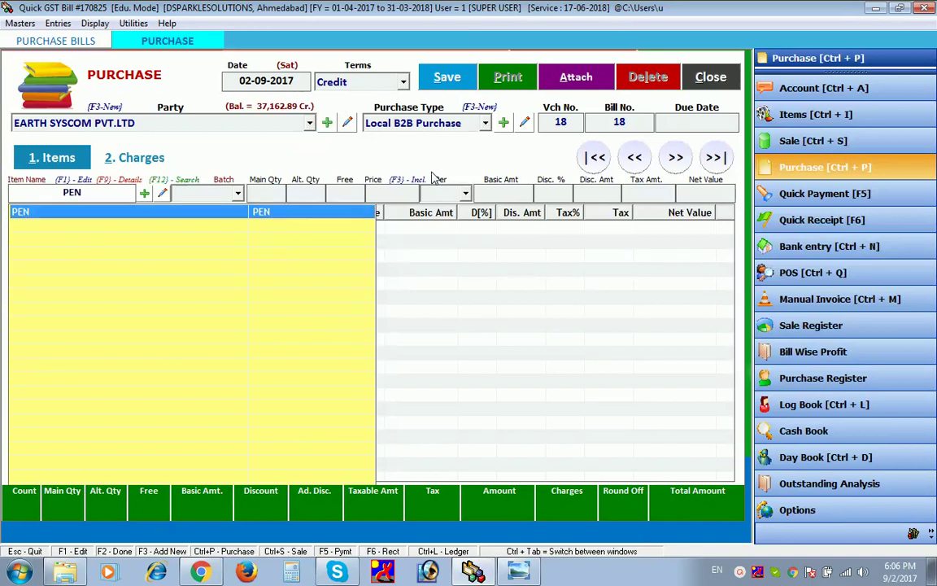
{"action": "key", "text": "Return"}
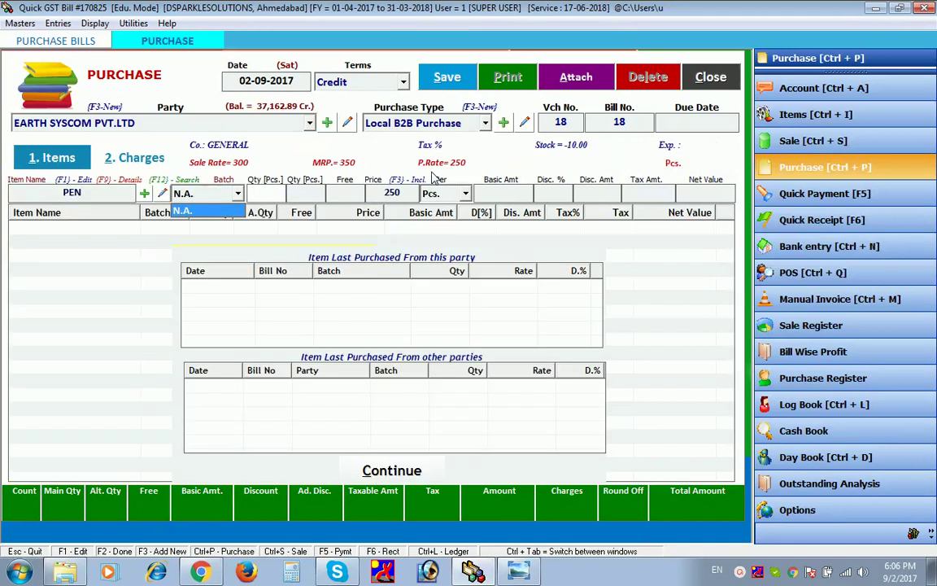
{"action": "type", "text": "1"}
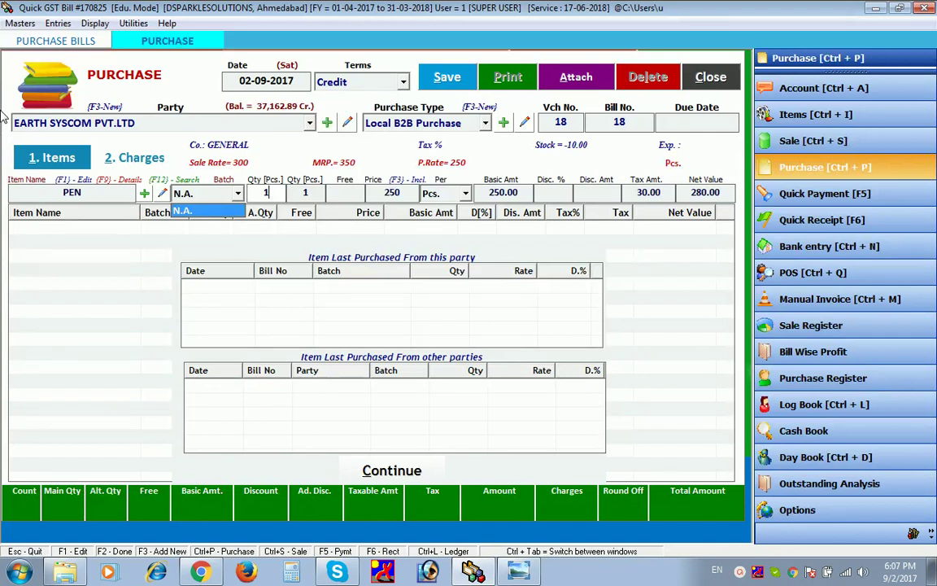
{"action": "key", "text": "Return"}
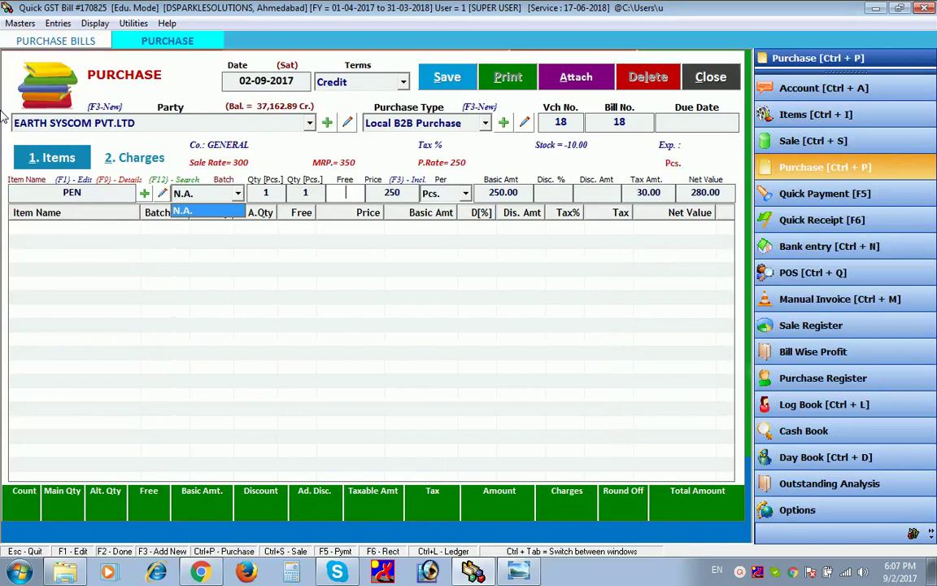
{"action": "key", "text": "shift+Tab"}
{"action": "key", "text": "shift+Tab"}
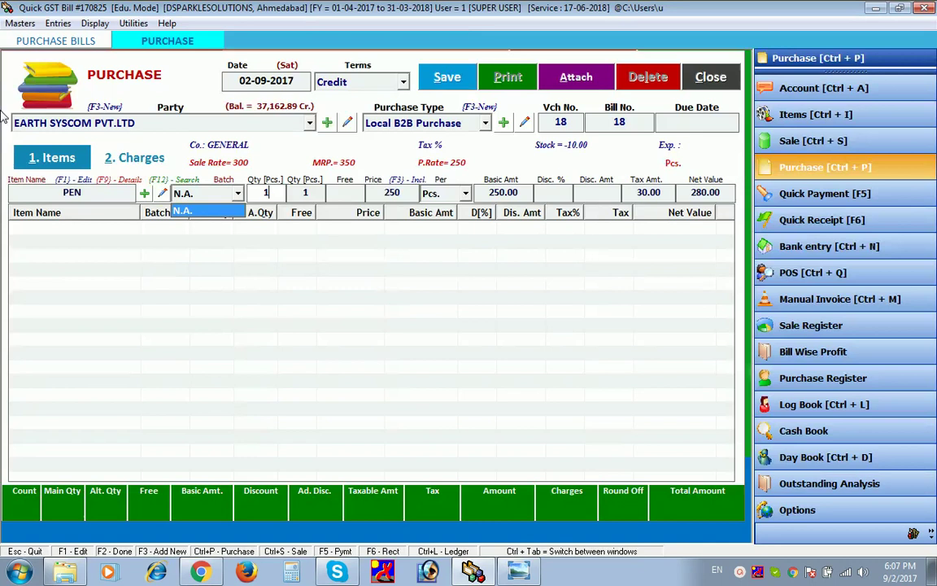
{"action": "type", "text": "0"}
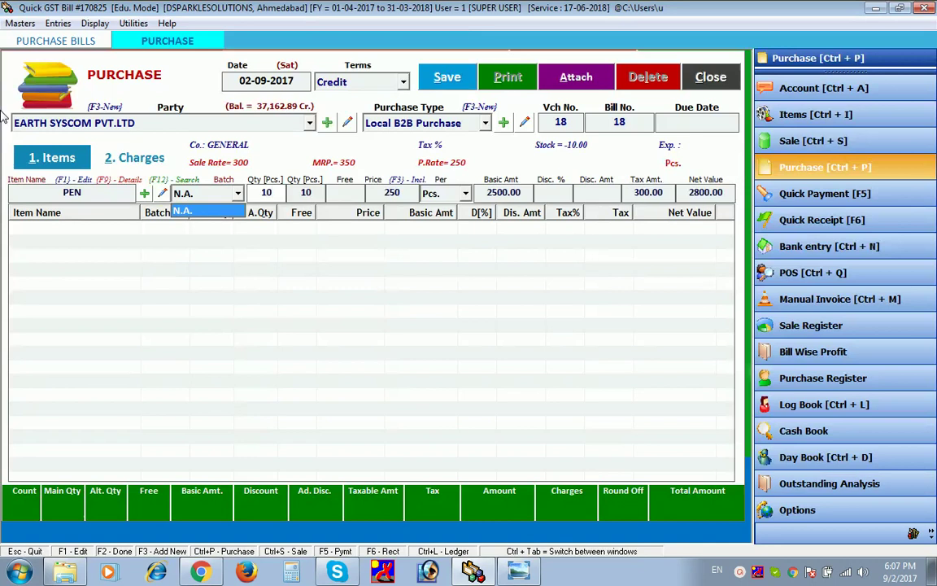
{"action": "type", "text": "0"}
{"action": "key", "text": "Return"}
{"action": "key", "text": "Return"}
{"action": "key", "text": "Return"}
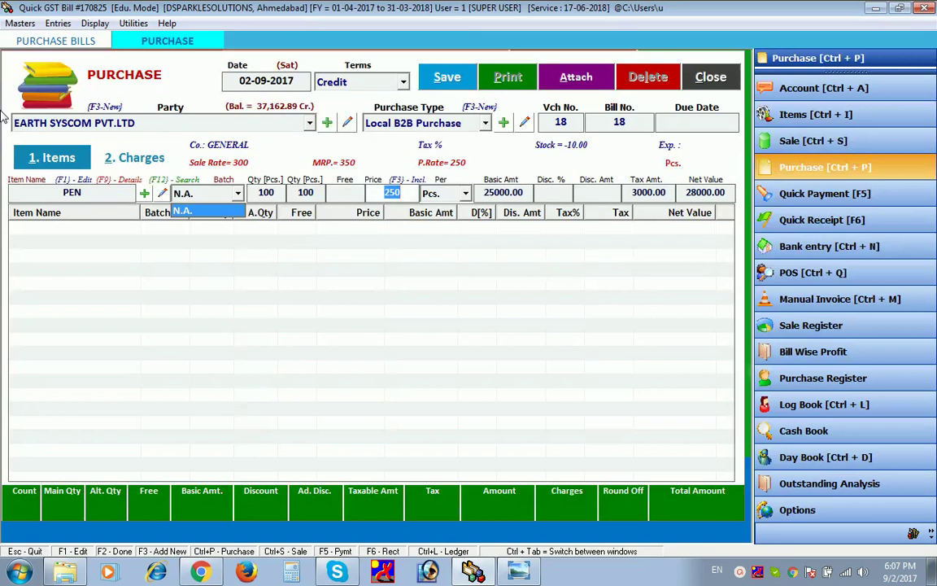
{"action": "key", "text": "Return"}
{"action": "key", "text": "Return"}
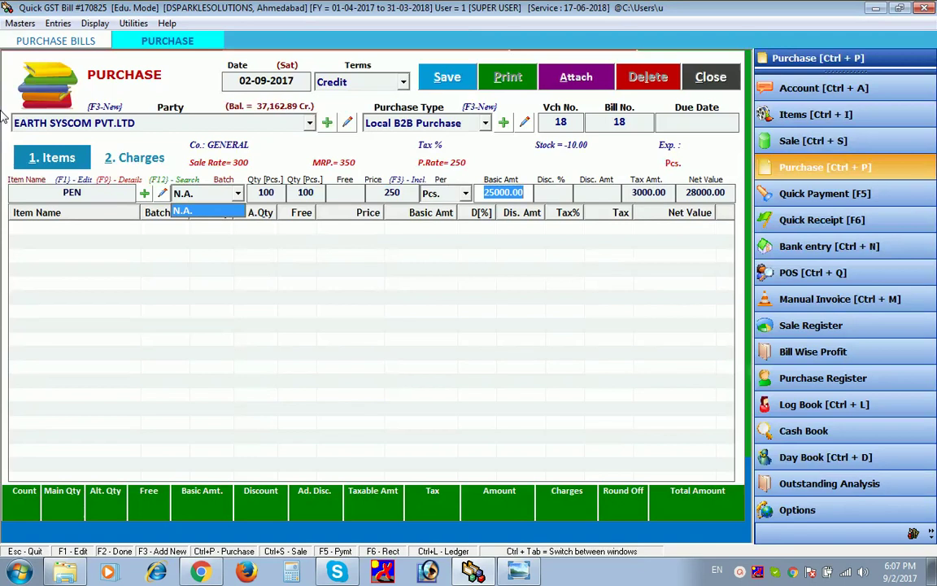
{"action": "key", "text": "shift+Tab"}
{"action": "key", "text": "shift+Tab"}
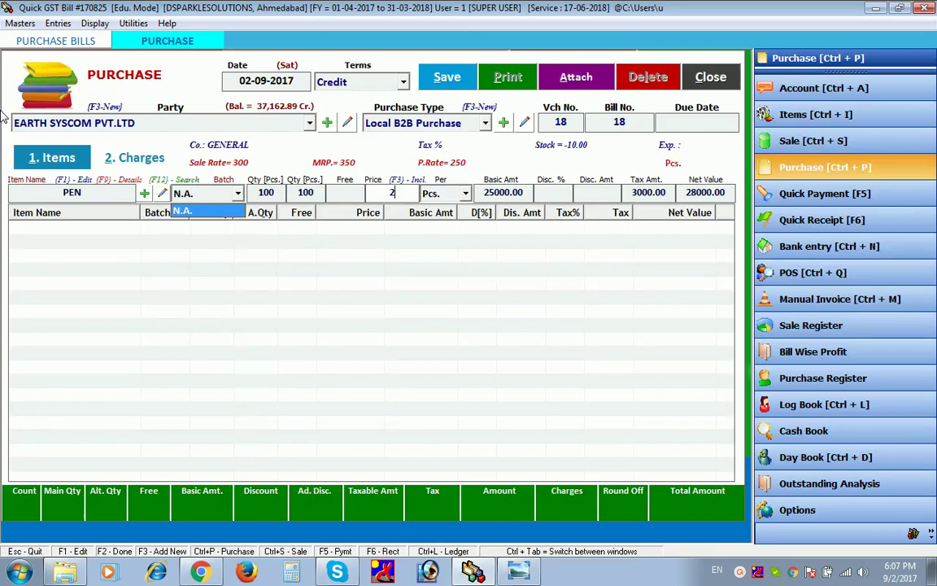
{"action": "type", "text": "290"}
{"action": "key", "text": "Return"}
{"action": "key", "text": "Return"}
{"action": "key", "text": "Return"}
{"action": "key", "text": "Return"}
{"action": "key", "text": "Return"}
{"action": "key", "text": "Return"}
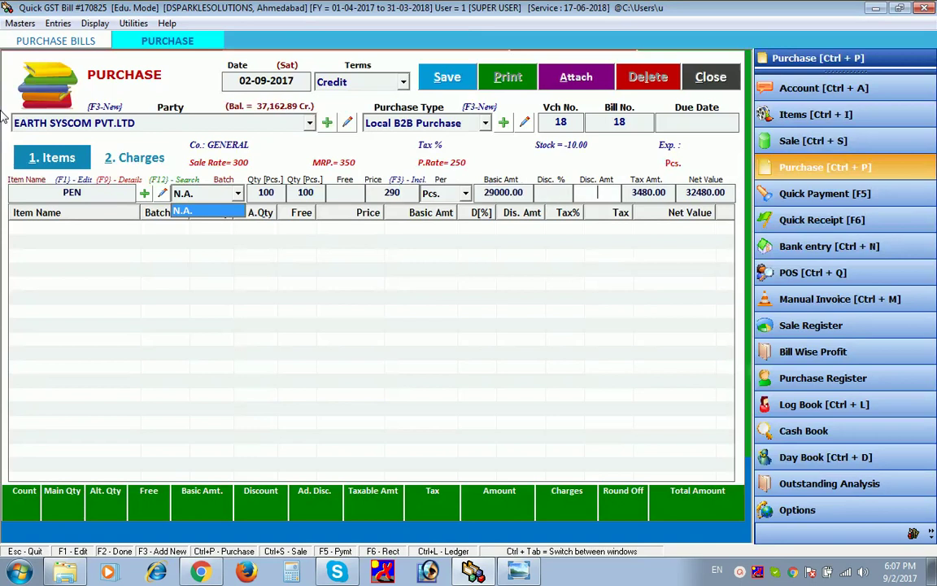
{"action": "key", "text": "Return"}
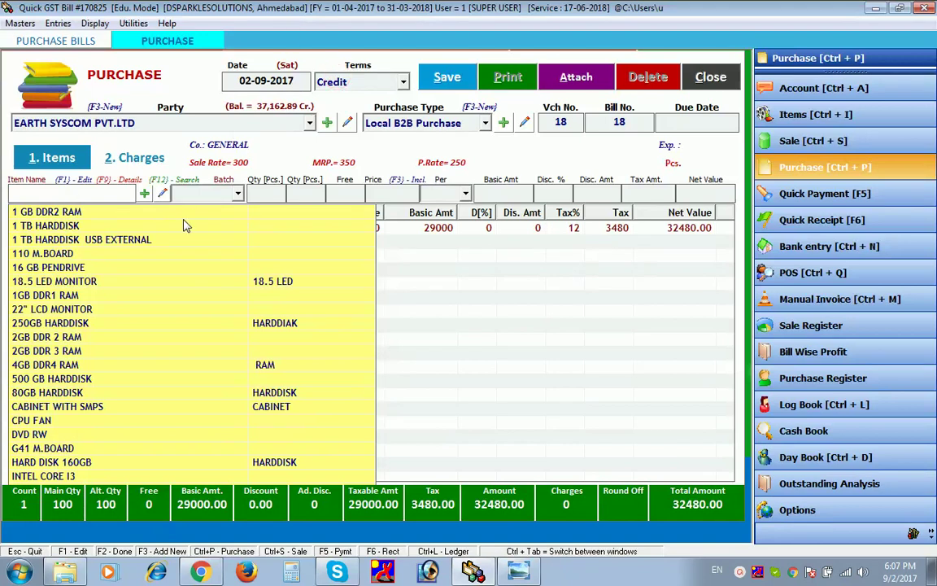
- Save the 32480.00 PEN purchase entry, acknowledge the confirmation, and close the purchase form
{"action": "left_click", "coordinate": [425, 364]}
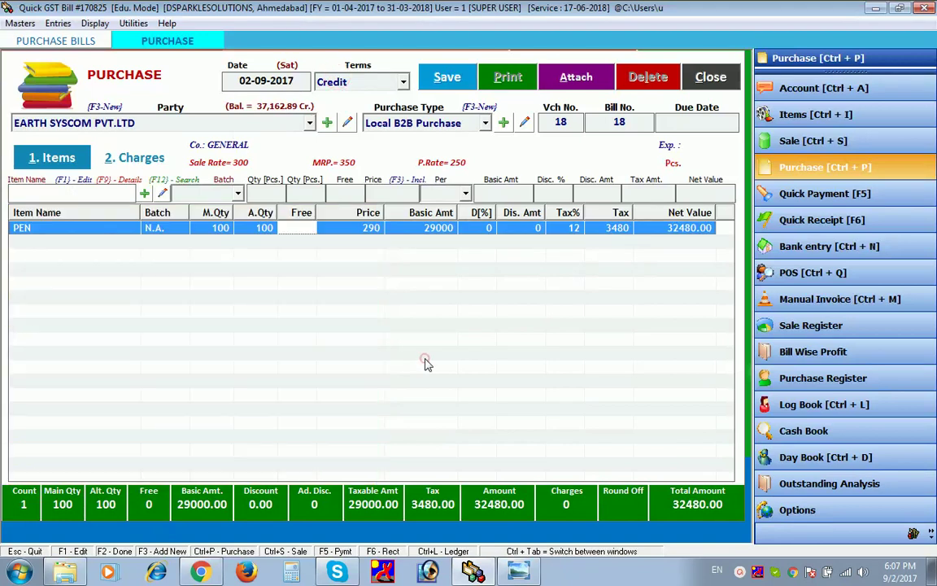
{"action": "left_click", "coordinate": [428, 72]}
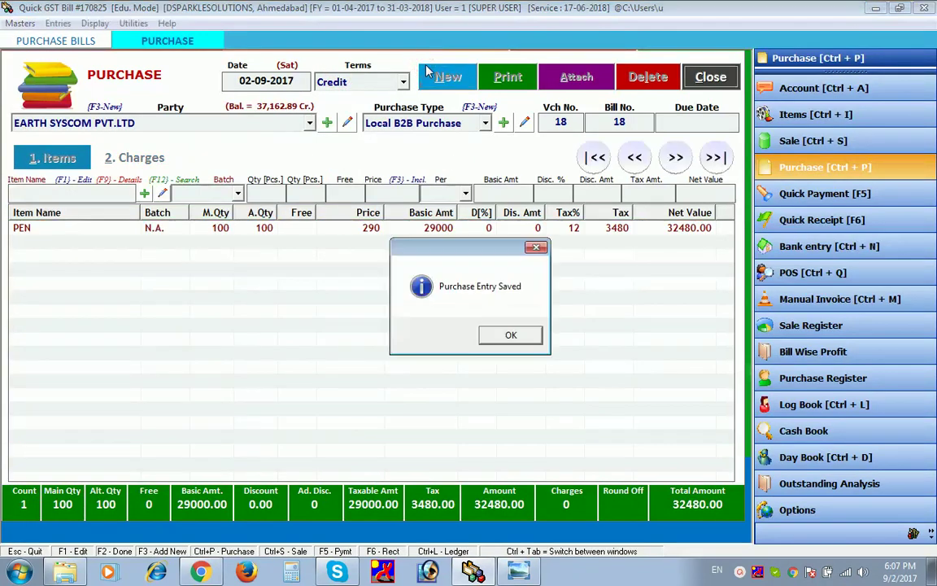
{"action": "left_click", "coordinate": [500, 340]}
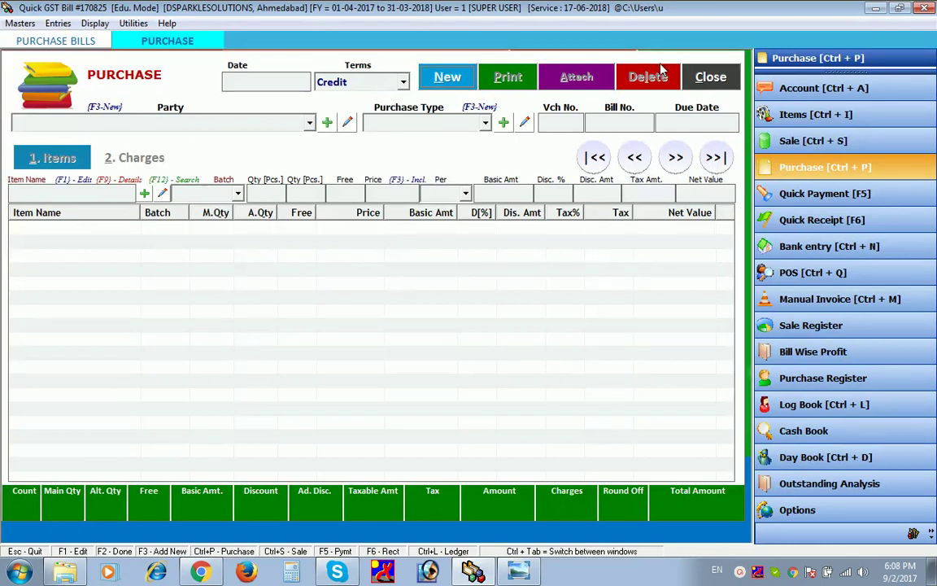
{"action": "key", "text": "Escape"}
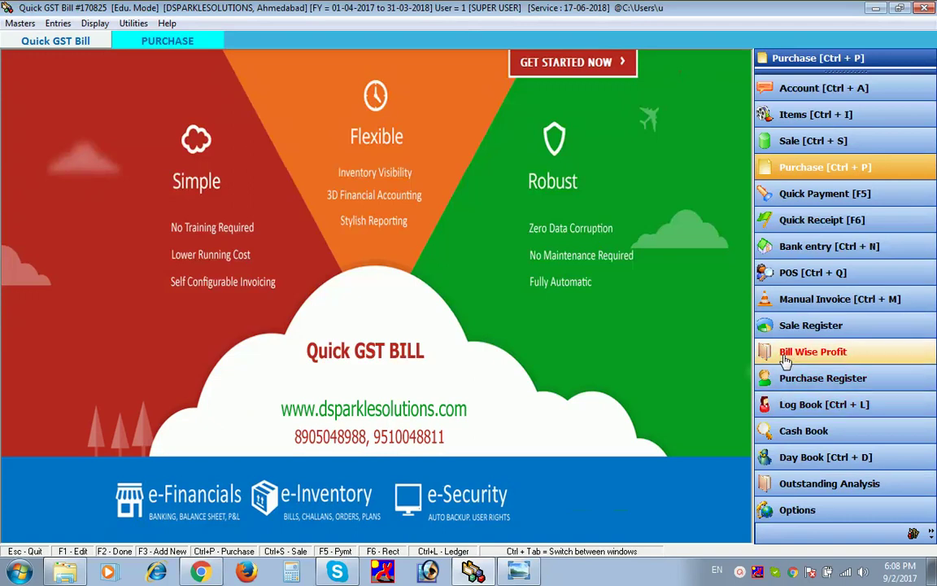
{"action": "left_click", "coordinate": [793, 375]}
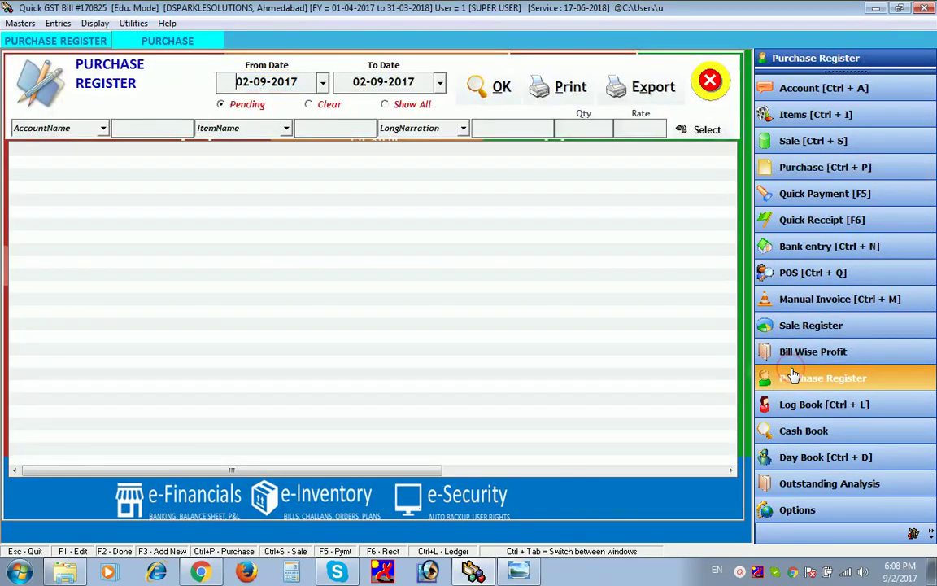
{"action": "left_click", "coordinate": [495, 86]}
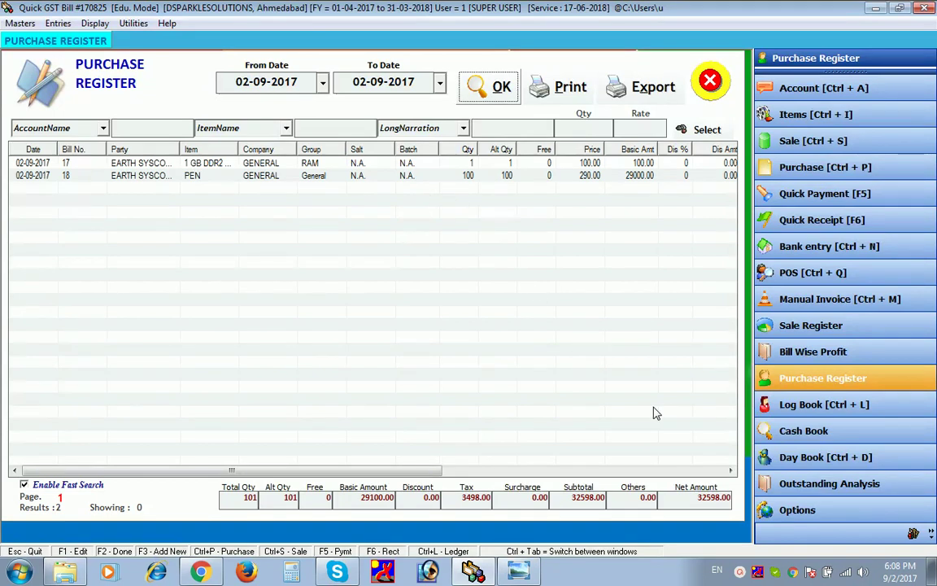
{"action": "left_click", "coordinate": [730, 470]}
{"action": "left_click", "coordinate": [730, 472]}
{"action": "left_click", "coordinate": [731, 472]}
{"action": "left_click", "coordinate": [730, 472]}
{"action": "left_click", "coordinate": [731, 472]}
{"action": "left_click", "coordinate": [730, 472]}
{"action": "left_click", "coordinate": [731, 472]}
{"action": "left_click", "coordinate": [731, 471]}
{"action": "left_click", "coordinate": [730, 472]}
{"action": "left_click", "coordinate": [731, 472]}
{"action": "left_click", "coordinate": [730, 472]}
{"action": "left_click", "coordinate": [730, 471]}
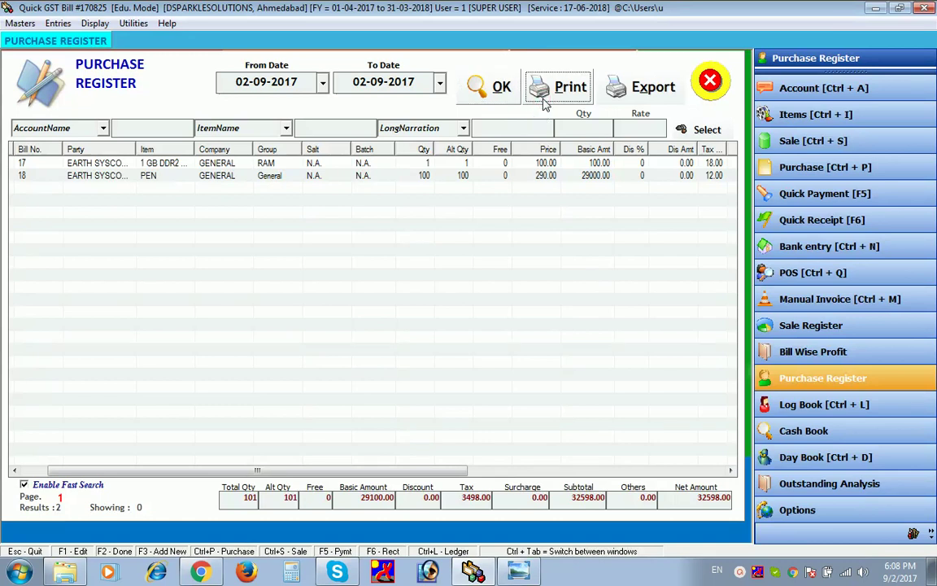
{"action": "left_click", "coordinate": [545, 103]}
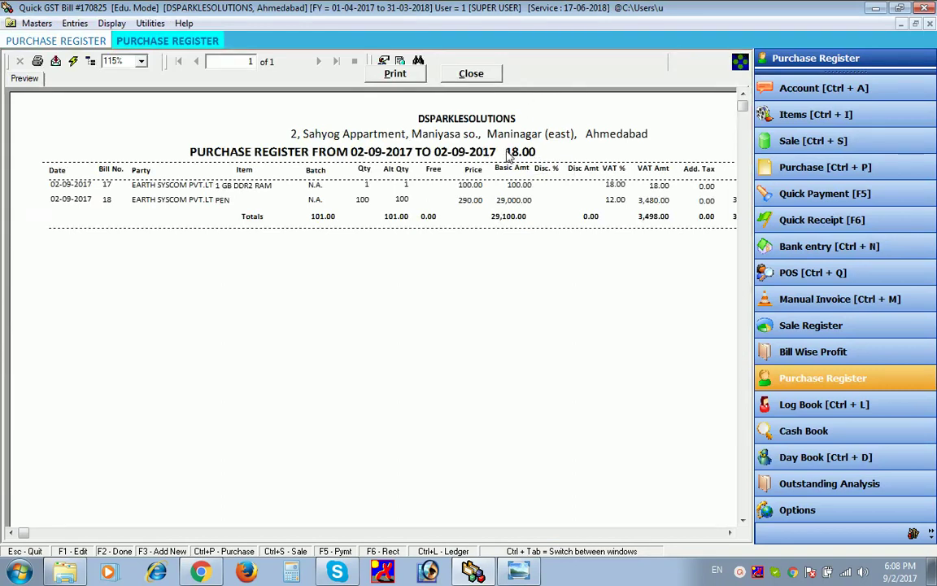
{"action": "left_click", "coordinate": [487, 75]}
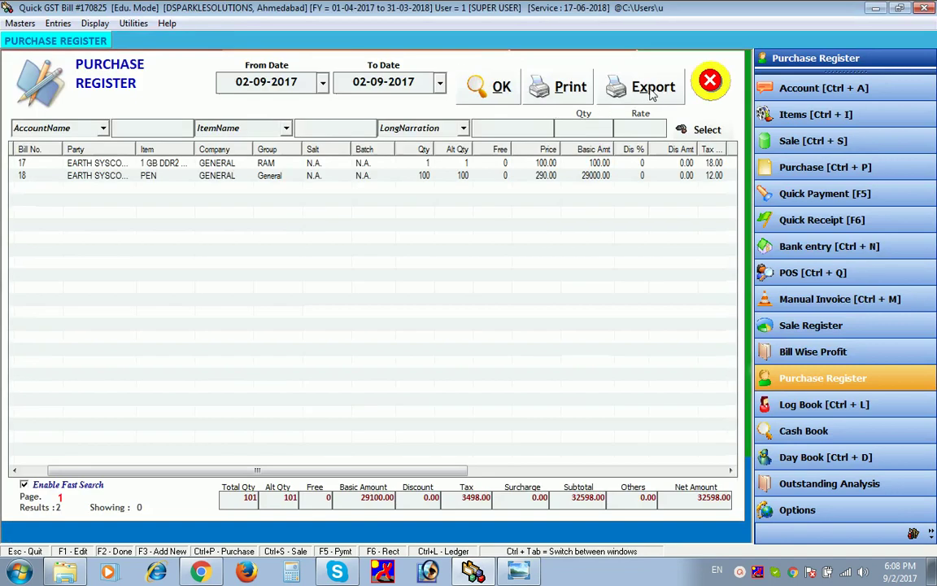
{"action": "left_click", "coordinate": [711, 78]}
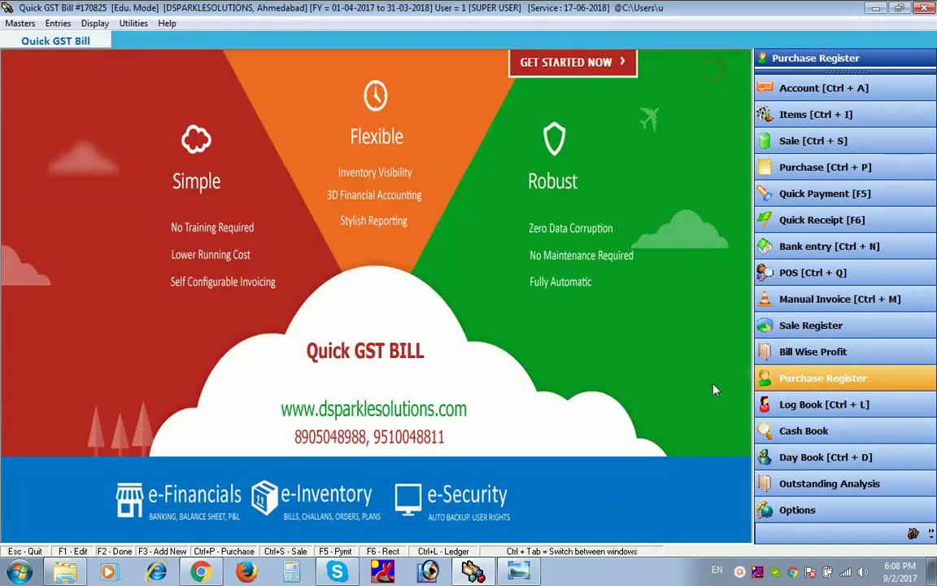
- Start a quick payment from IDBI BANK to DSPARKLE SOLUTIONS
{"action": "left_click", "coordinate": [800, 195]}
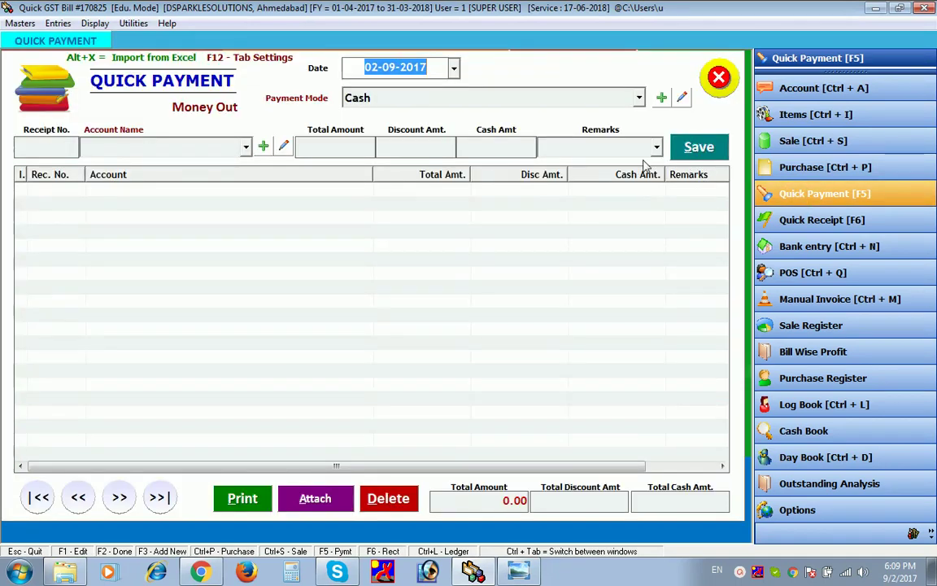
{"action": "left_click", "coordinate": [480, 98]}
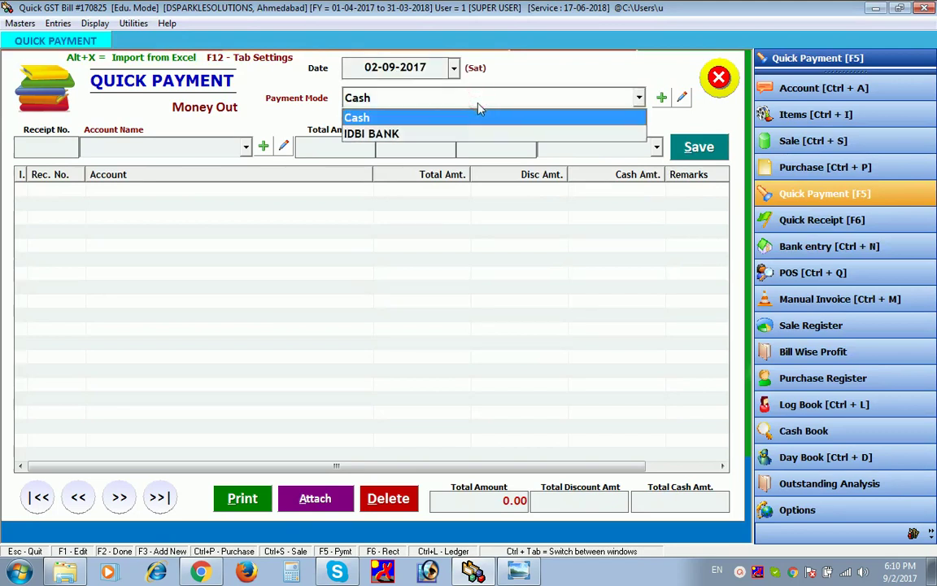
{"action": "left_click", "coordinate": [478, 132]}
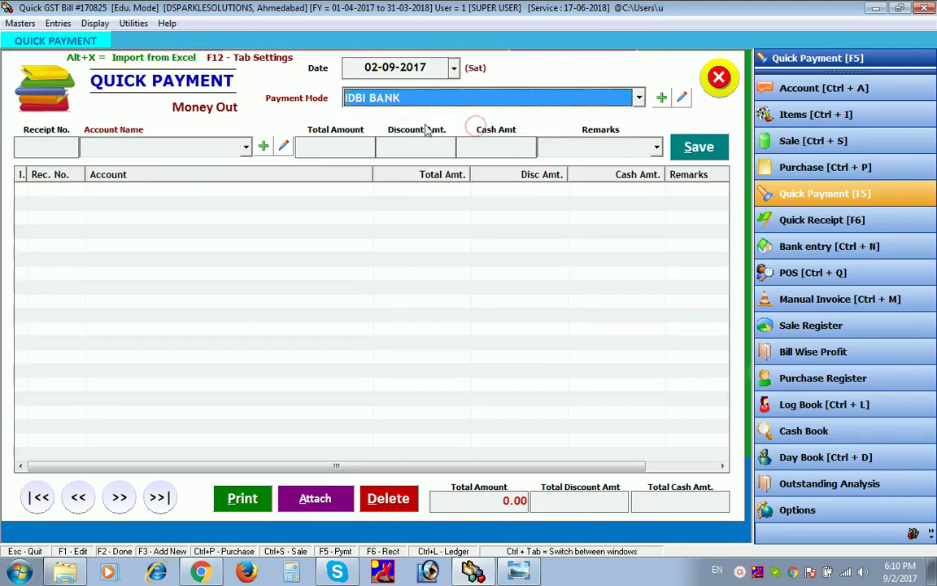
{"action": "left_click", "coordinate": [222, 148]}
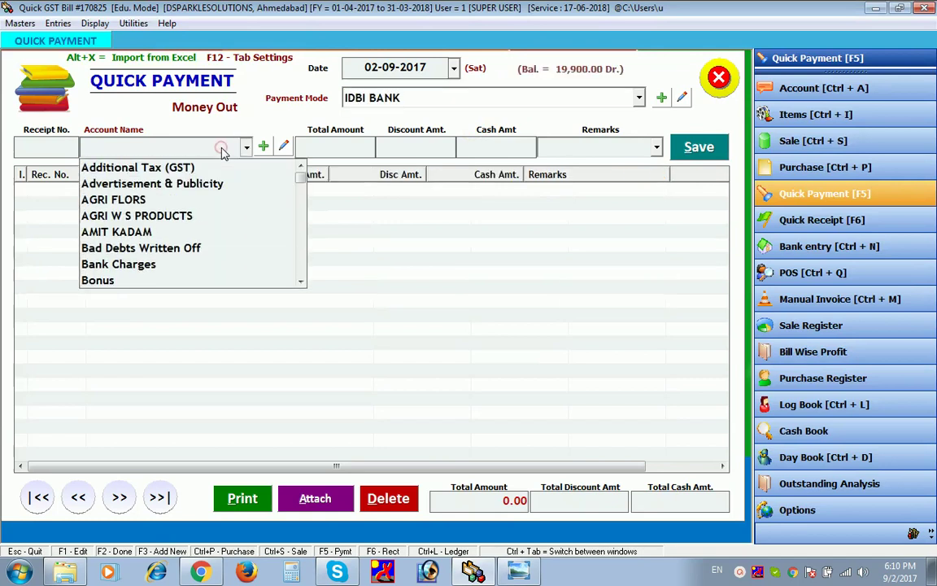
{"action": "key", "text": "Down"}
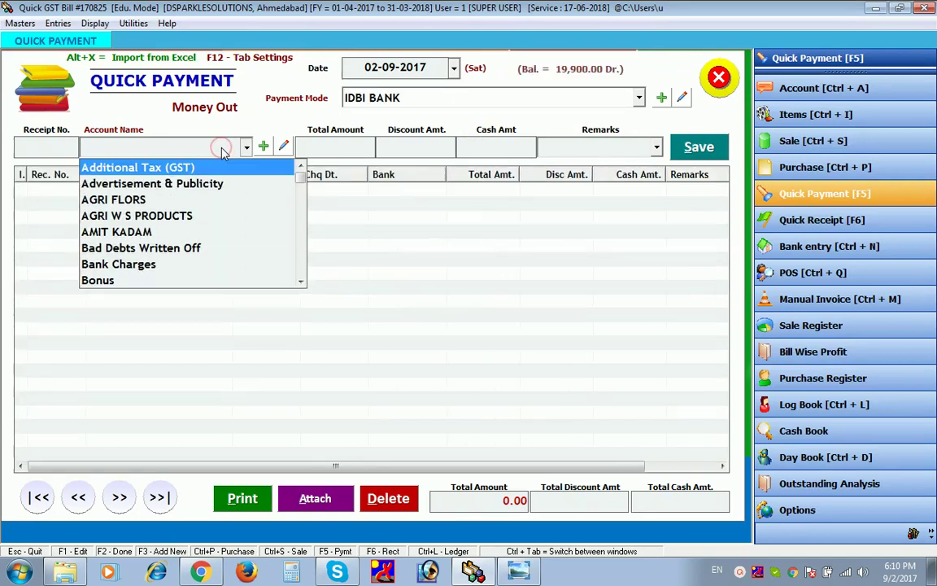
{"action": "key", "text": "Return"}
{"action": "key", "text": "d"}
{"action": "key", "text": "d"}
{"action": "key", "text": "d"}
{"action": "key", "text": "d"}
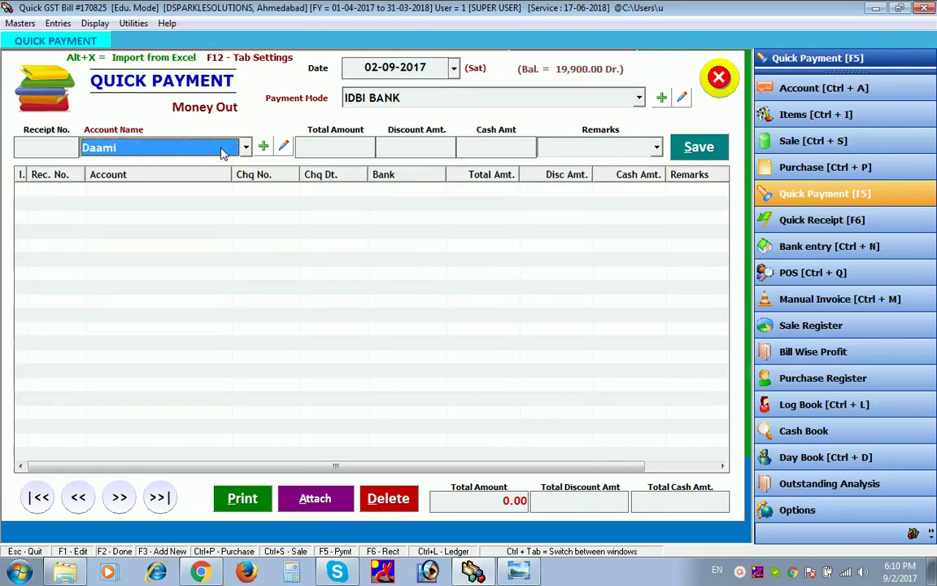
{"action": "key", "text": "d"}
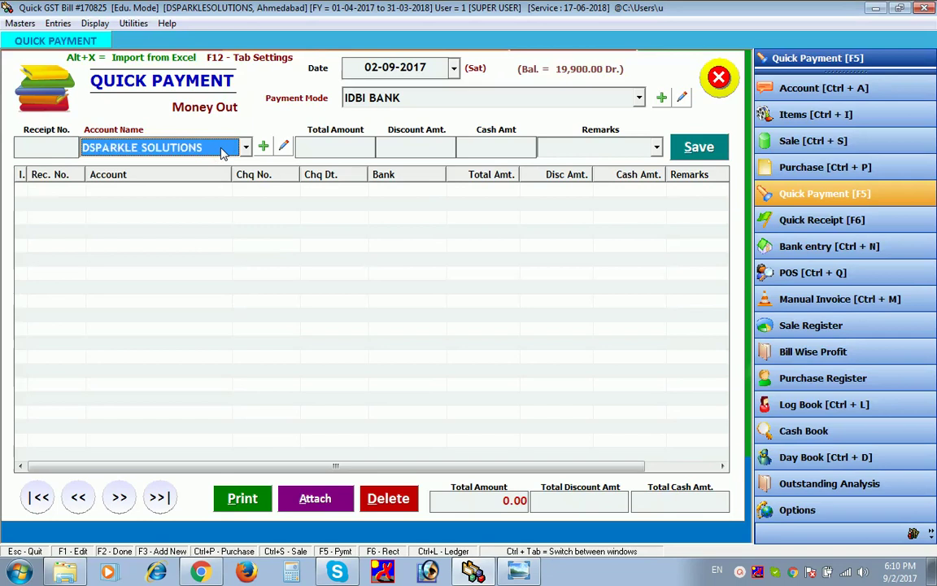
- Enter receipt number 1, total 10000, discount 5 and remark PAYED
{"action": "left_click", "coordinate": [70, 142]}
{"action": "type", "text": "1"}
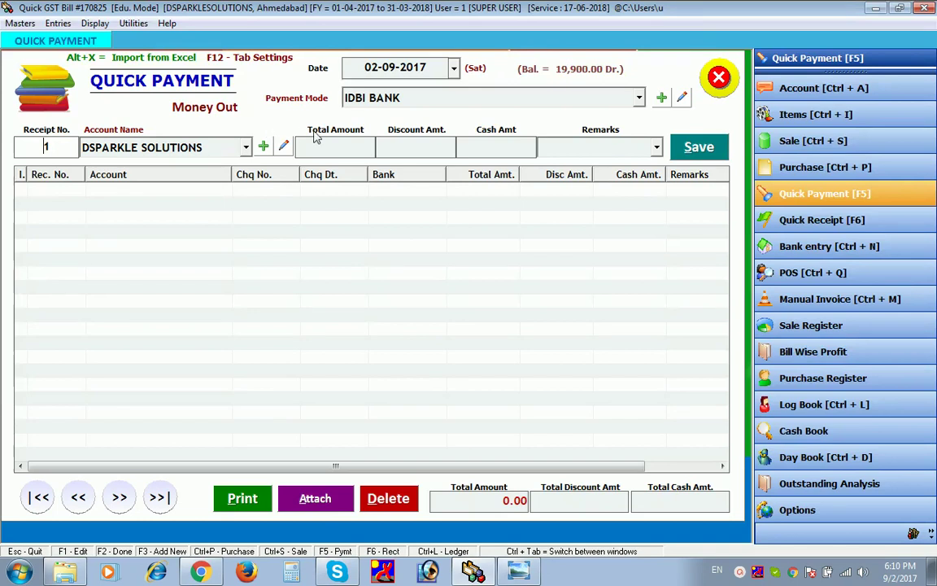
{"action": "left_click", "coordinate": [322, 148]}
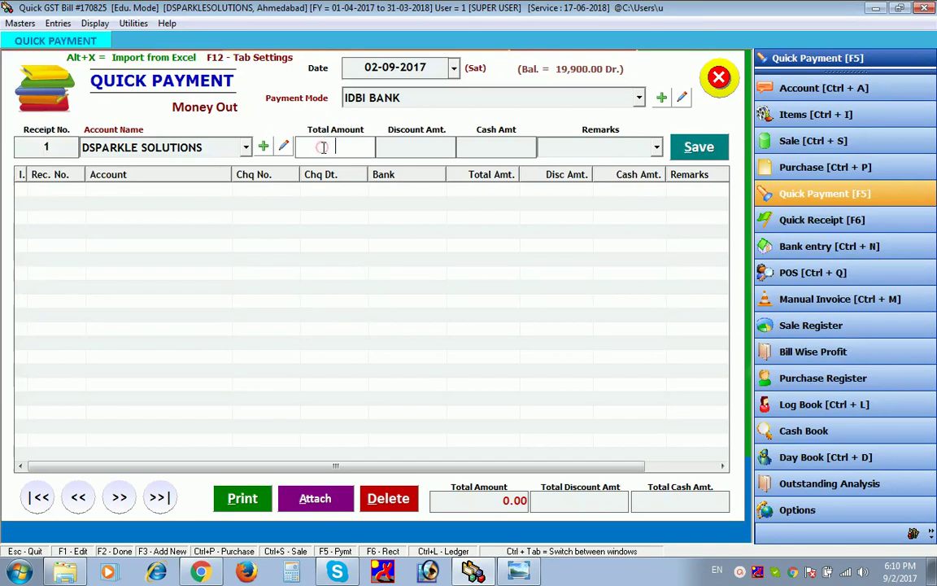
{"action": "type", "text": "1000"}
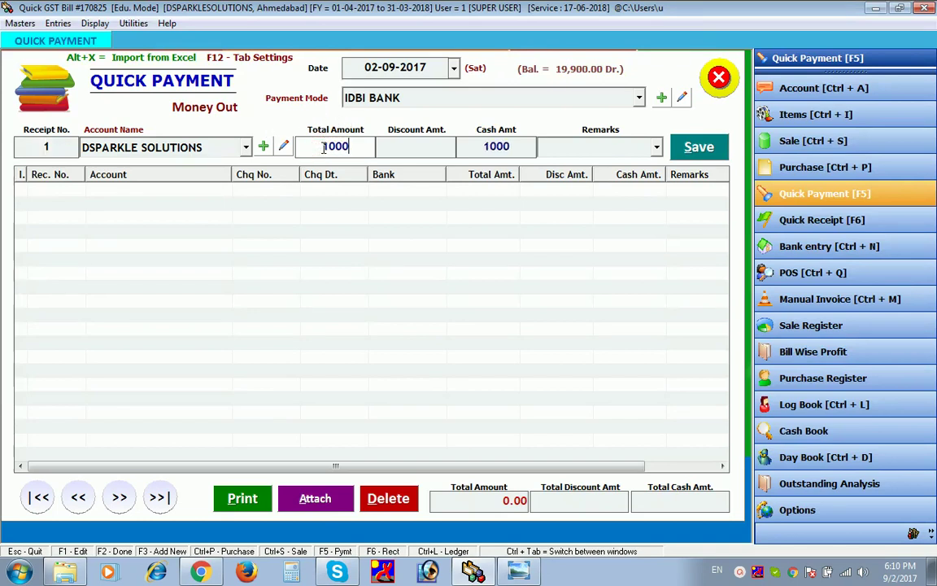
{"action": "type", "text": "0"}
{"action": "key", "text": "Tab"}
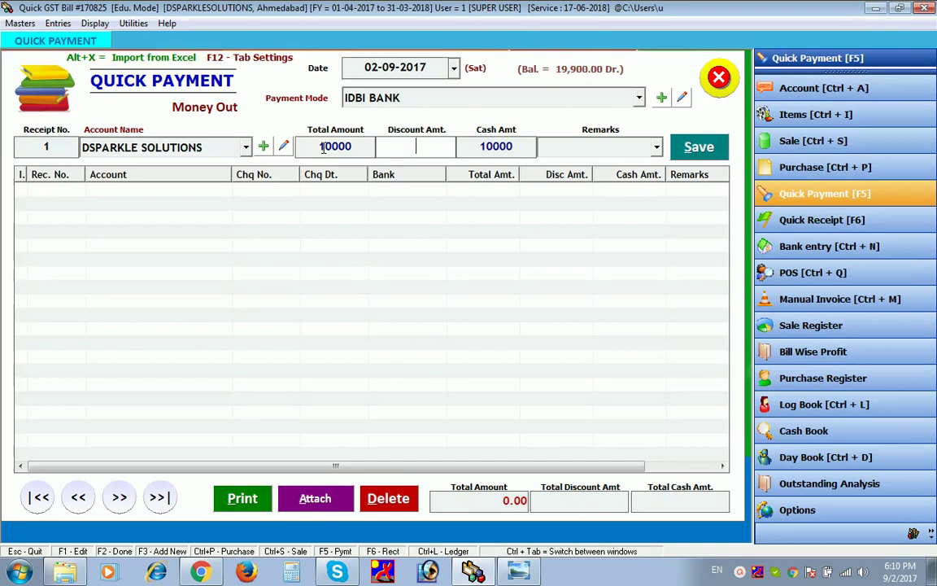
{"action": "type", "text": "5"}
{"action": "key", "text": "Tab"}
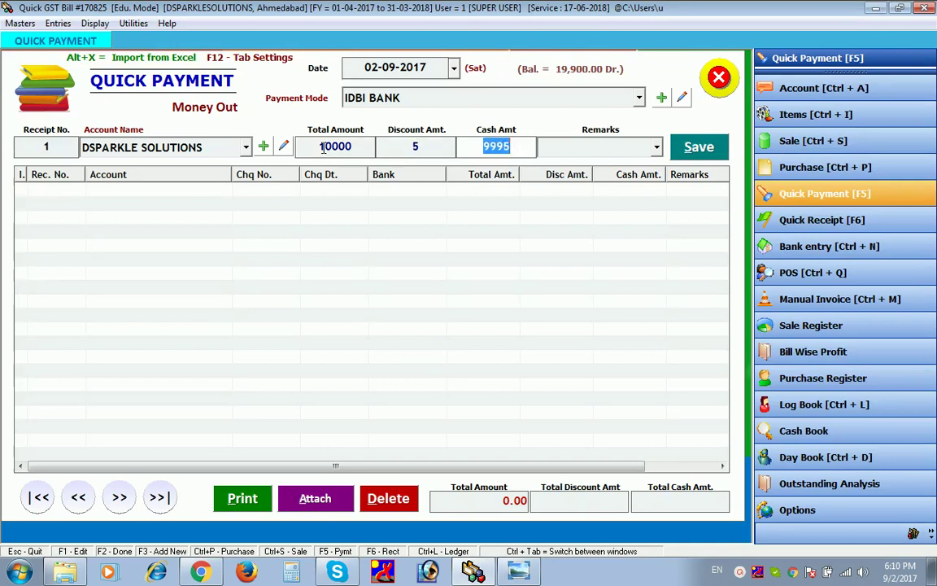
{"action": "type", "text": "PAYED"}
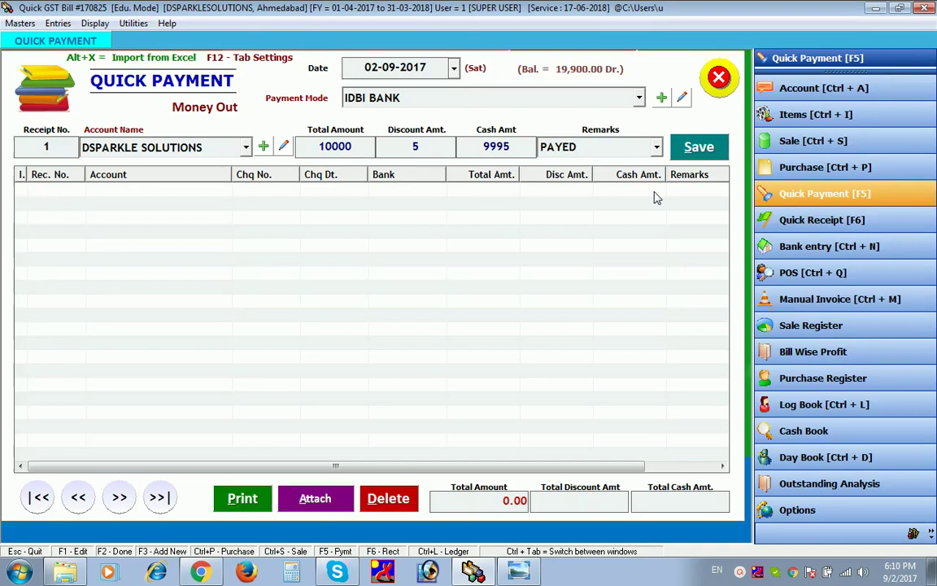
- Save the payment, acknowledge the confirmation, and close the Quick Payment form
{"action": "left_click", "coordinate": [718, 153]}
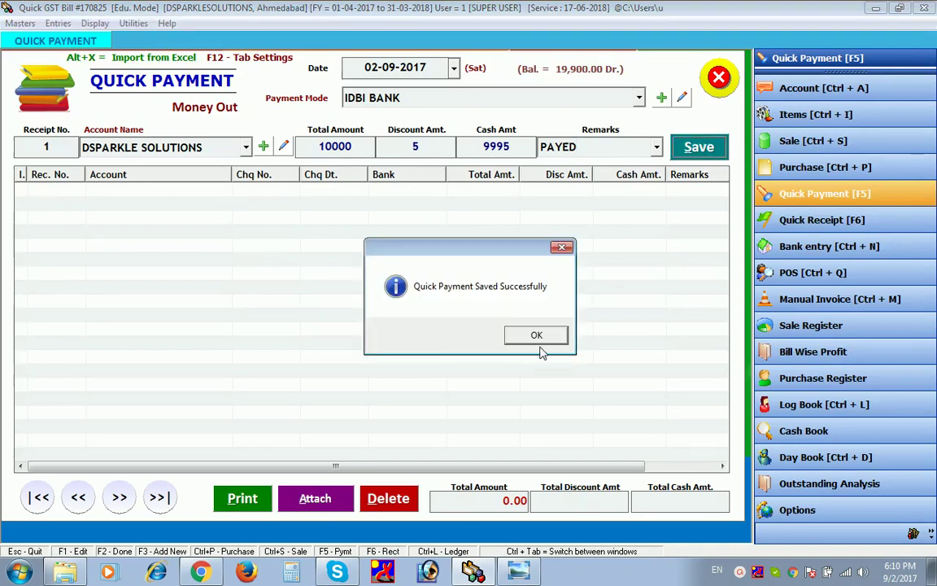
{"action": "left_click", "coordinate": [540, 336]}
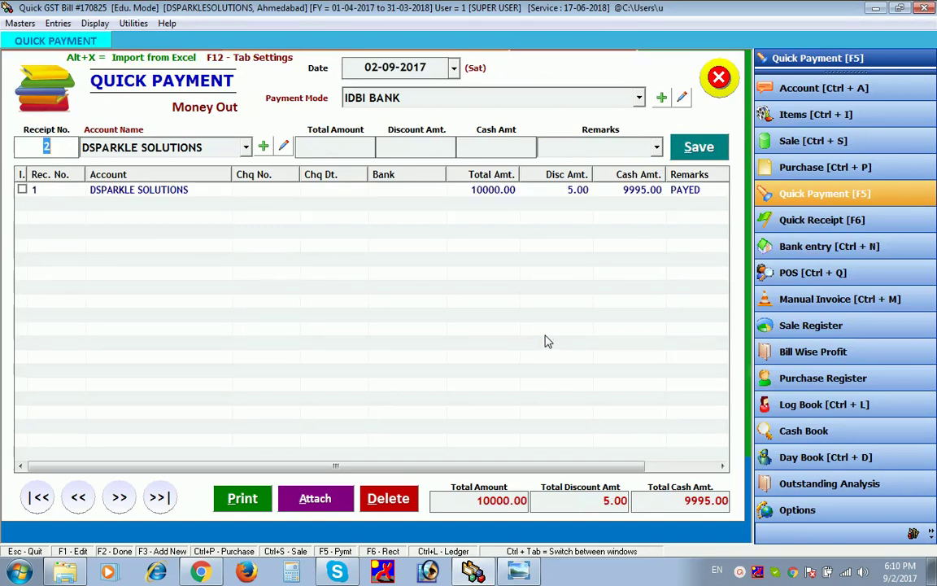
{"action": "left_click", "coordinate": [716, 80]}
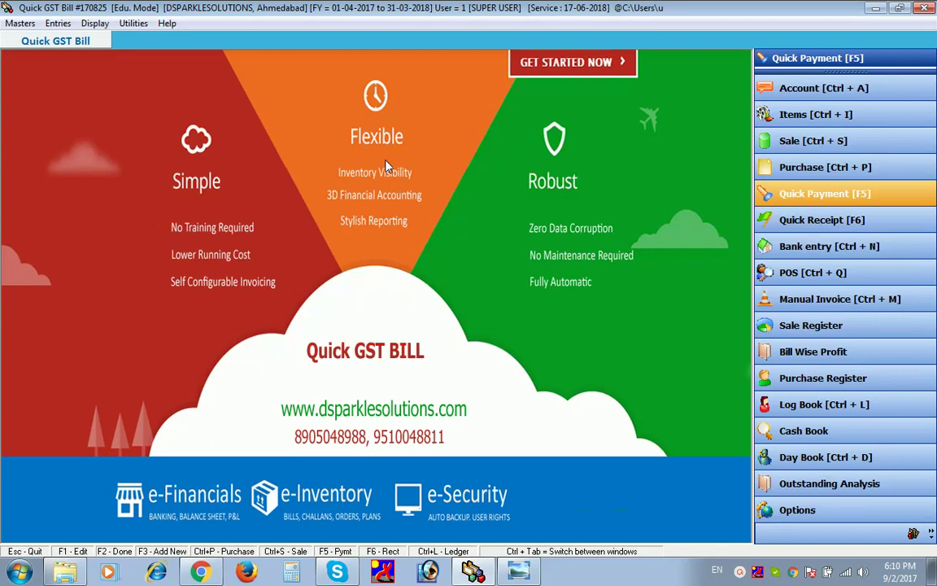
{"action": "key", "text": "ctrl+l"}
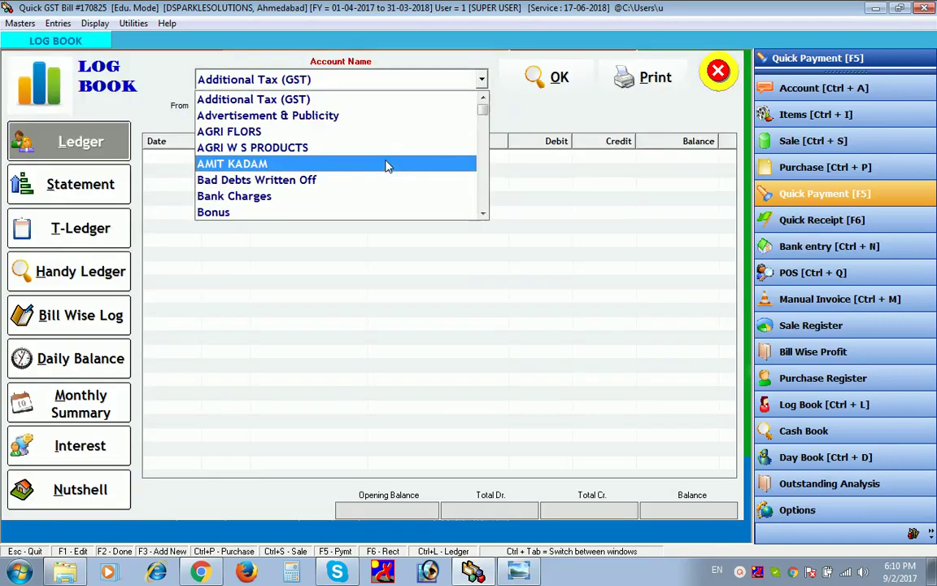
{"action": "type", "text": "dev"}
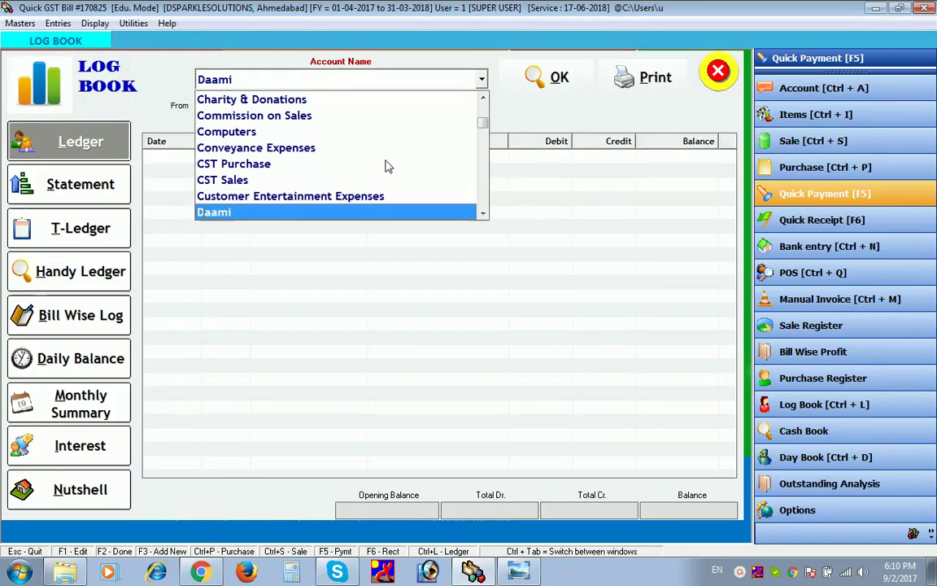
{"action": "key", "text": "Down"}
{"action": "key", "text": "Down"}
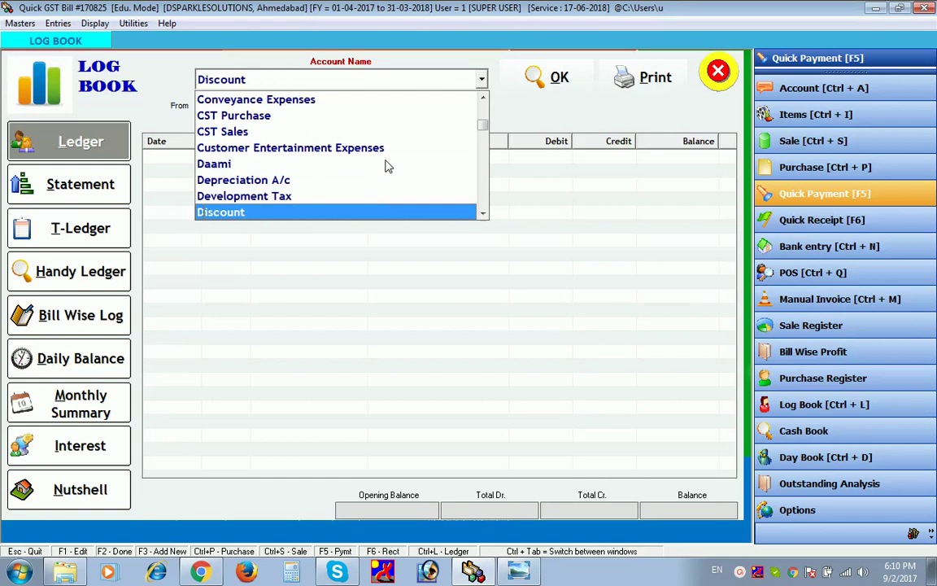
{"action": "key", "text": "Return"}
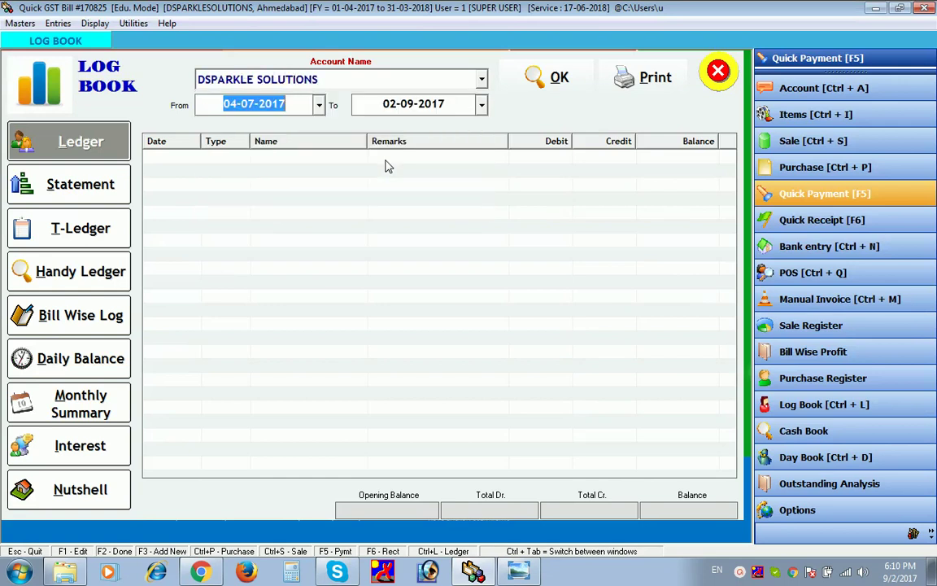
{"action": "left_click", "coordinate": [527, 83]}
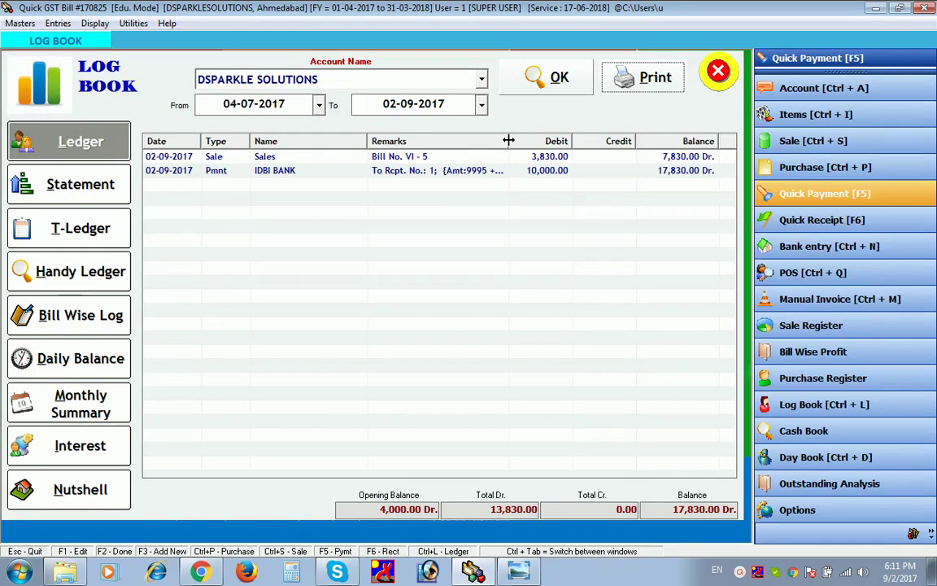
{"action": "left_click_drag", "start_coordinate": [509, 141], "coordinate": [533, 141]}
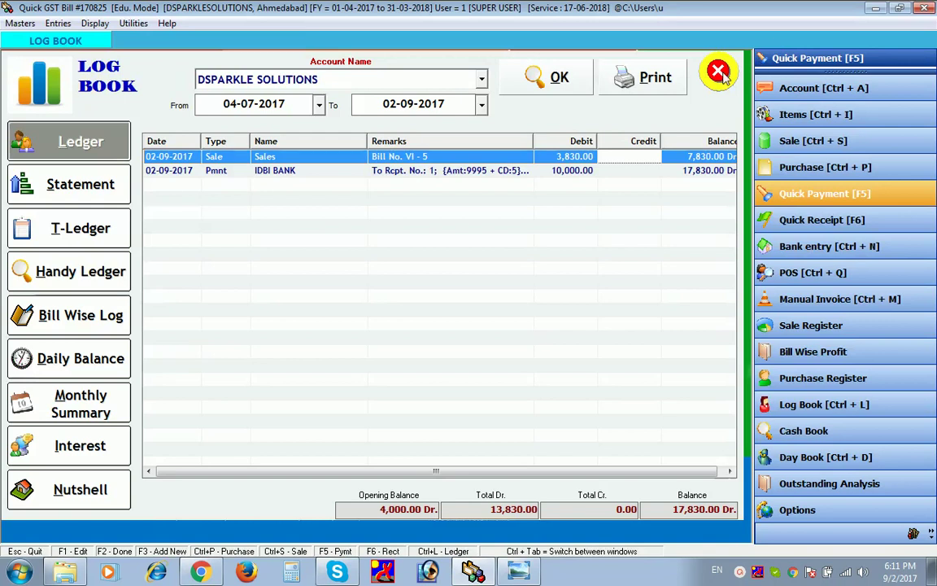
{"action": "left_click", "coordinate": [719, 72]}
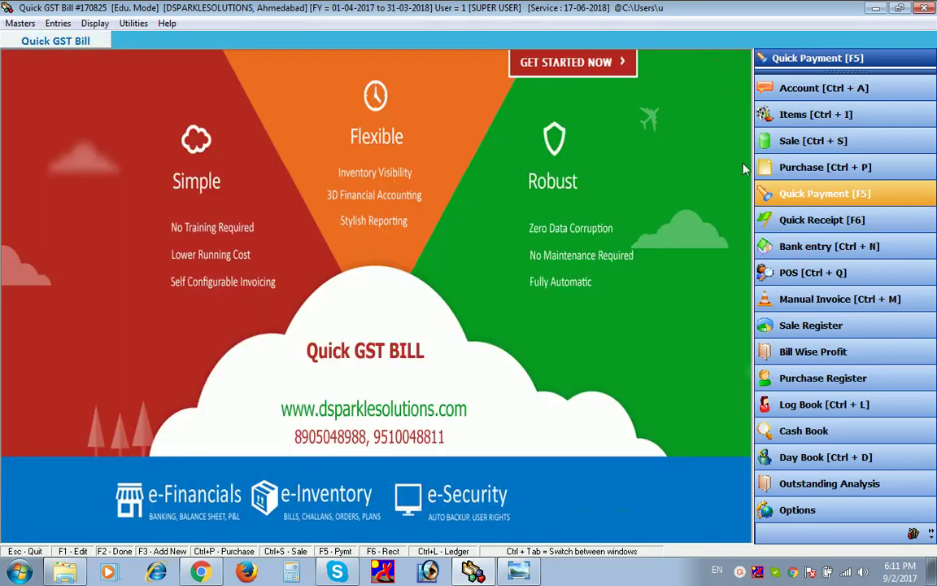
- Start a quick receipt via IDBI BANK from DSPARKLE SOLUTIONS
{"action": "left_click", "coordinate": [795, 223]}
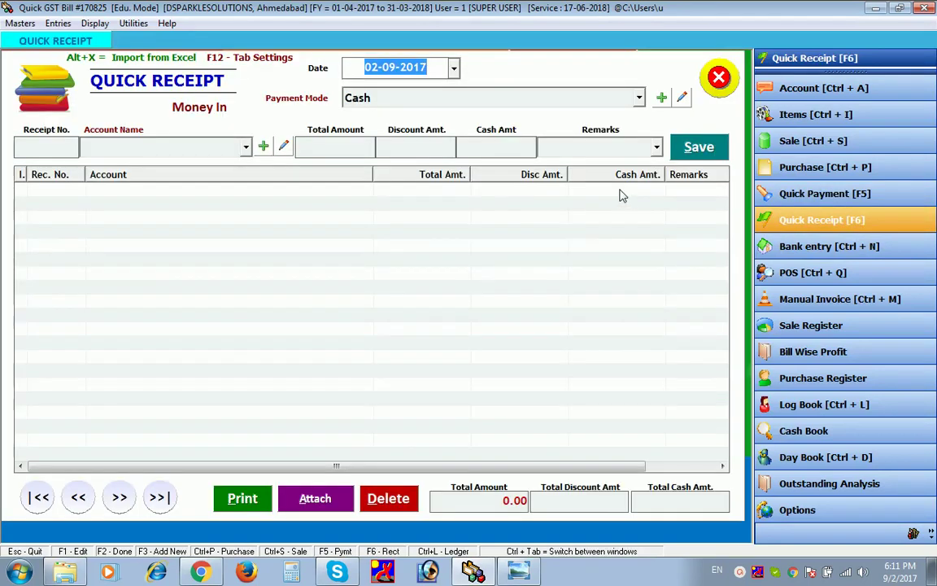
{"action": "left_click", "coordinate": [518, 105]}
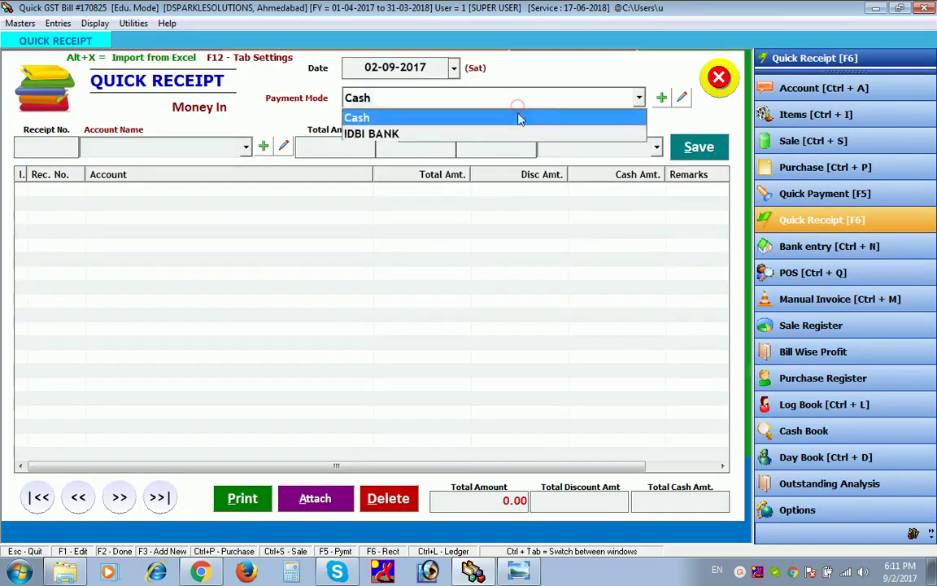
{"action": "left_click", "coordinate": [518, 135]}
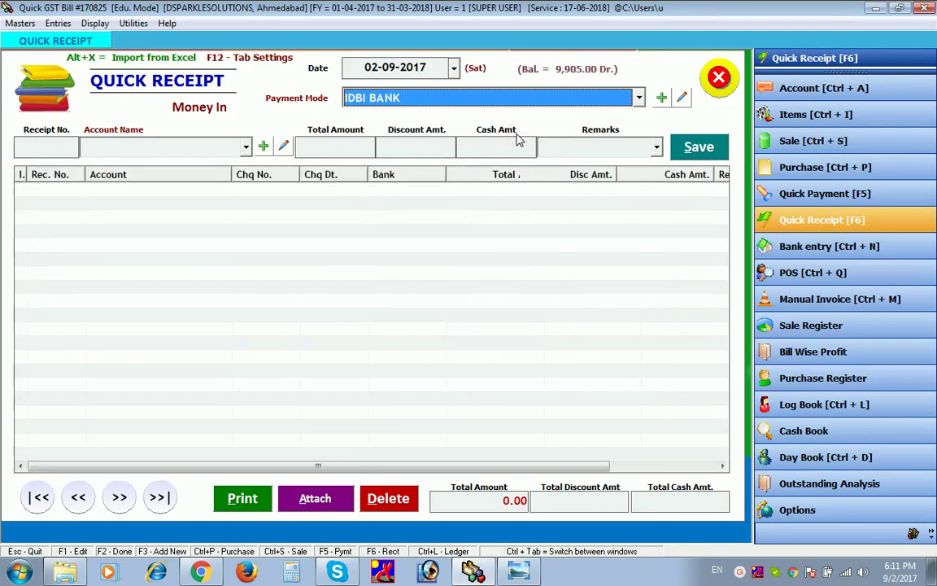
{"action": "left_click", "coordinate": [246, 147]}
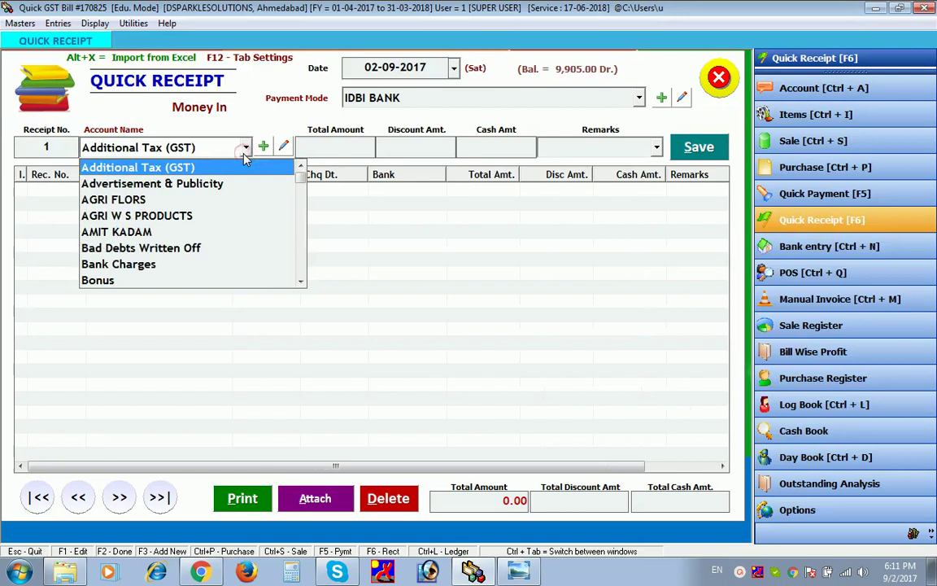
{"action": "left_click", "coordinate": [246, 157]}
{"action": "type", "text": "dep"}
{"action": "key", "text": "Down"}
{"action": "key", "text": "Down"}
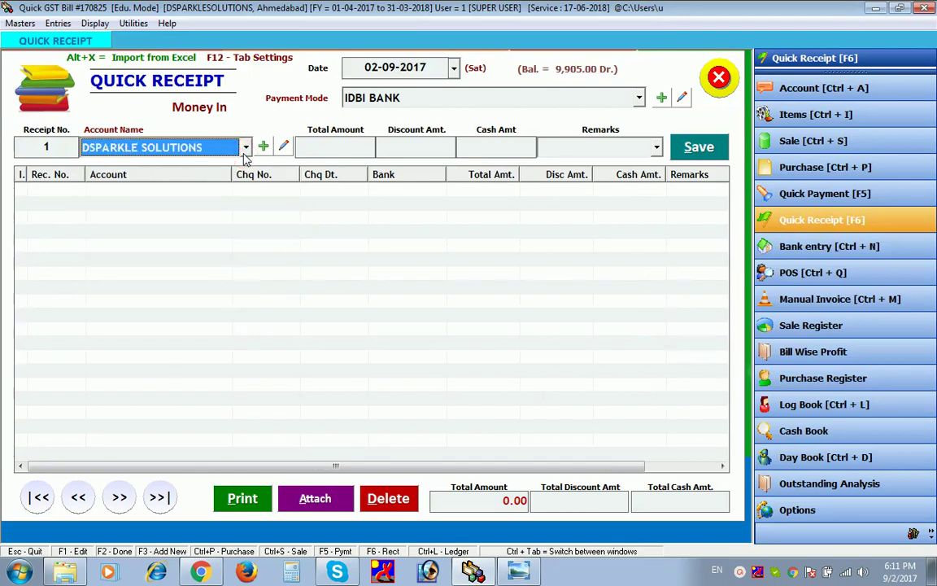
{"action": "key", "text": "Return"}
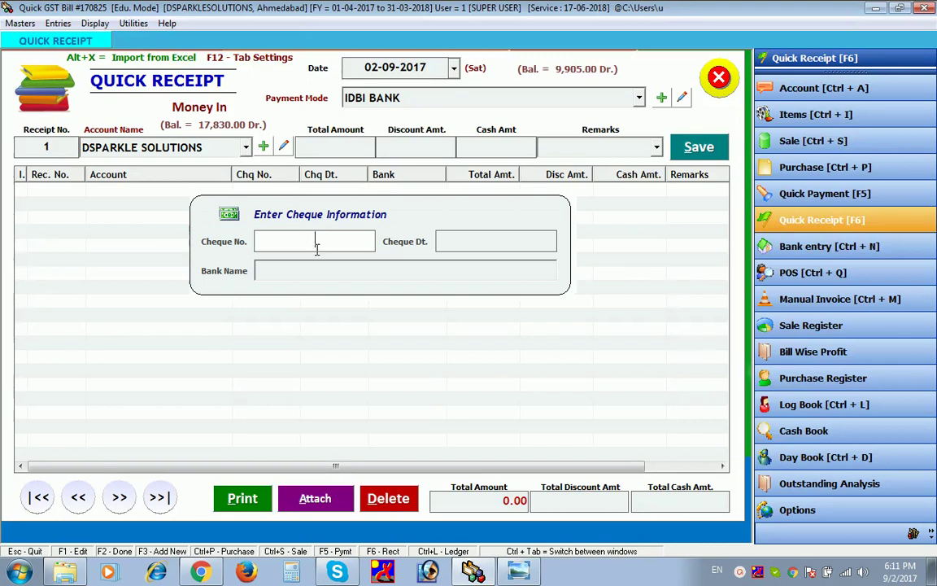
- Fill the cheque details: number 0004, date 09-02-2017, bank SBI
{"action": "type", "text": "0004"}
{"action": "key", "text": "Return"}
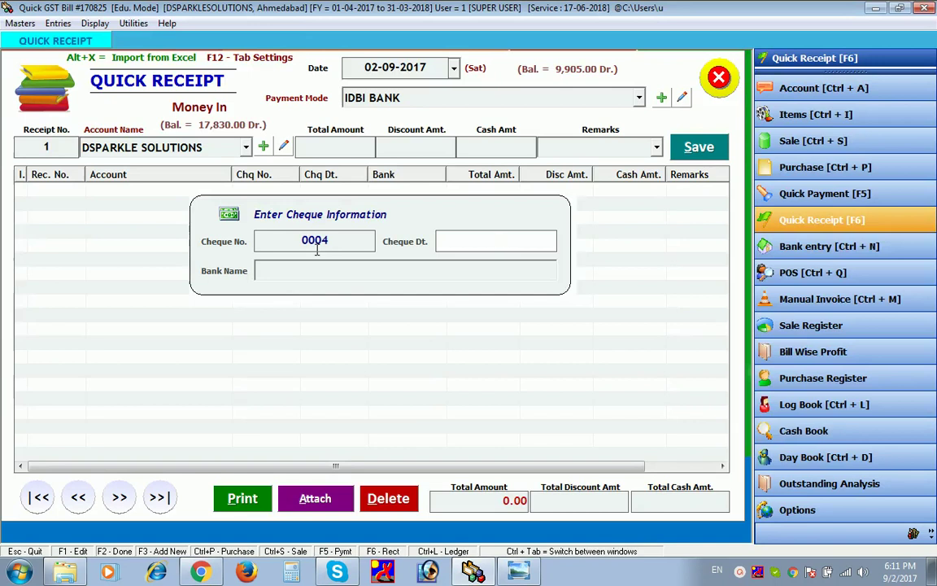
{"action": "type", "text": "09-02-2017"}
{"action": "left_click", "coordinate": [283, 263]}
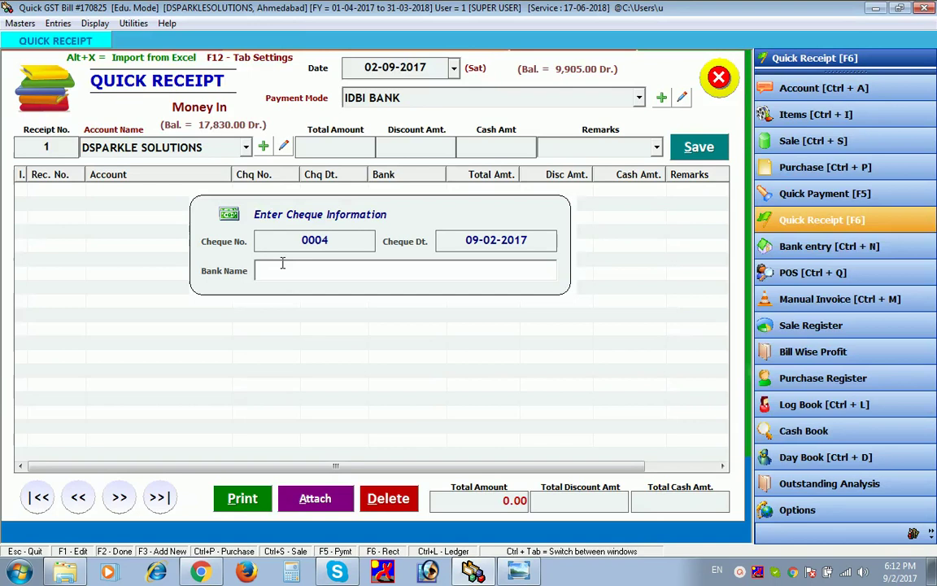
{"action": "type", "text": "SBI"}
{"action": "key", "text": "Return"}
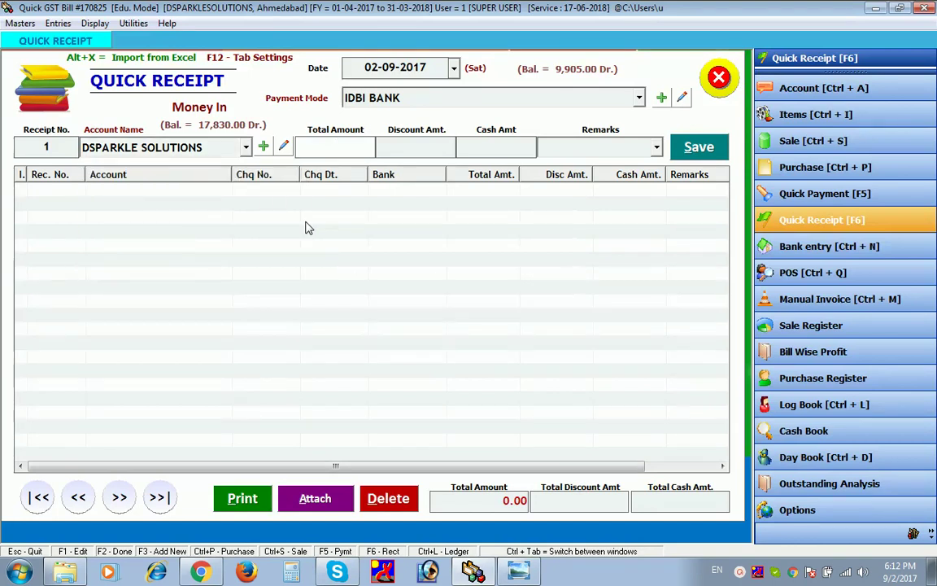
- Enter total 3999, discount 3 and remark PAYED, then save and close the receipt
{"action": "type", "text": "3999"}
{"action": "key", "text": "Return"}
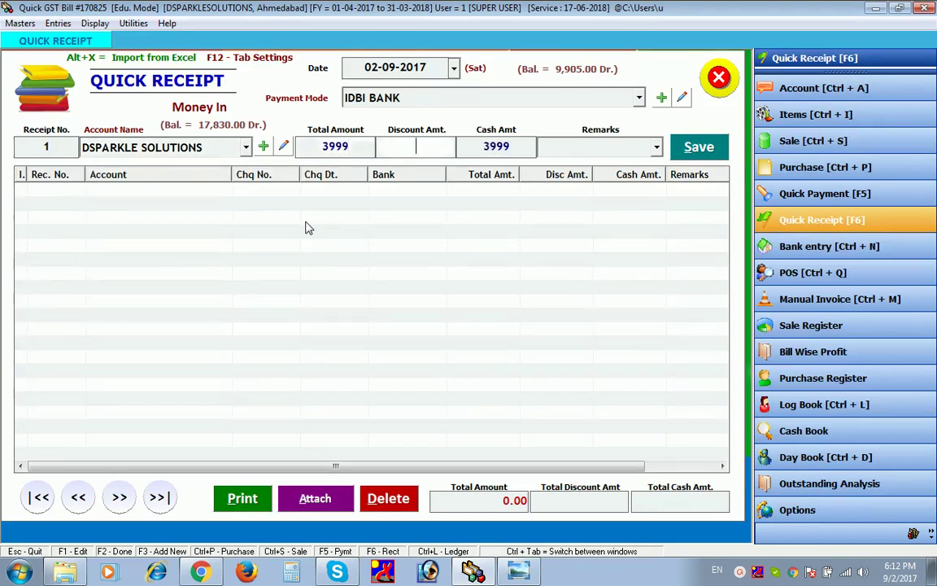
{"action": "type", "text": "3"}
{"action": "key", "text": "Return"}
{"action": "key", "text": "Return"}
{"action": "type", "text": "PAYED"}
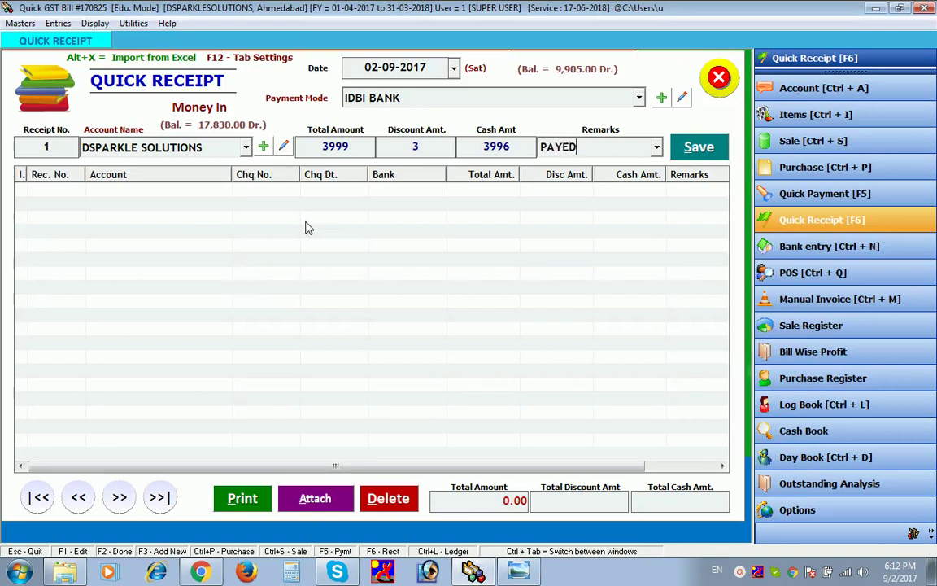
{"action": "left_click", "coordinate": [698, 147]}
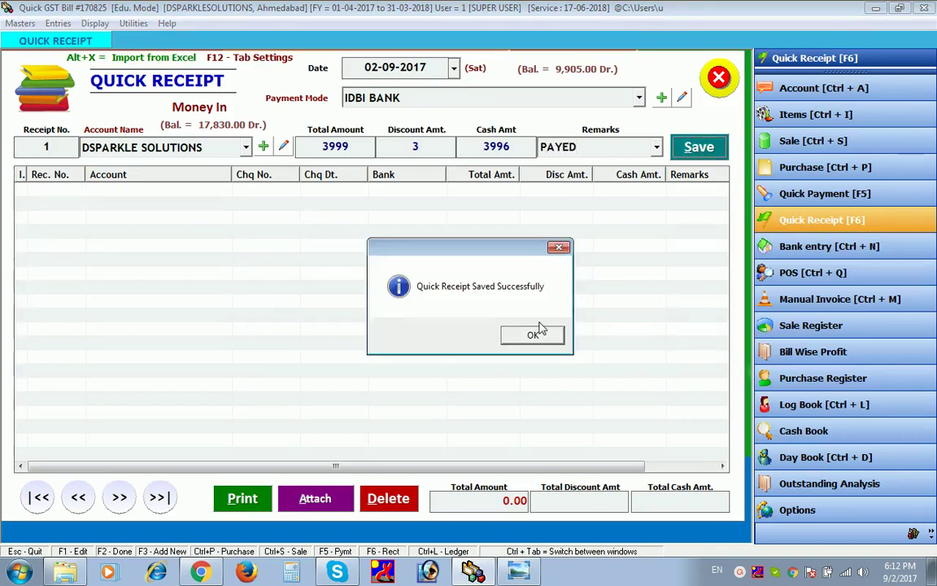
{"action": "left_click", "coordinate": [538, 334]}
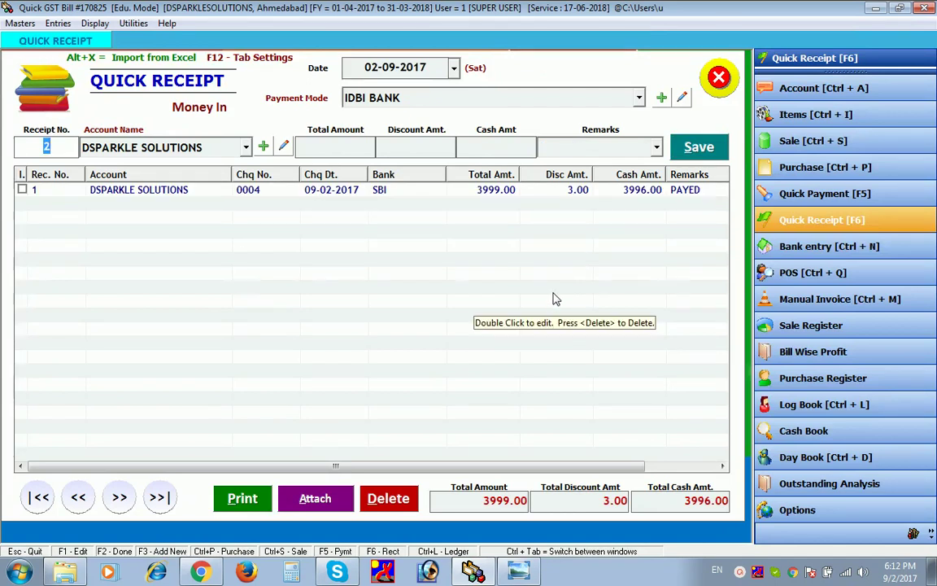
{"action": "left_click", "coordinate": [713, 90]}
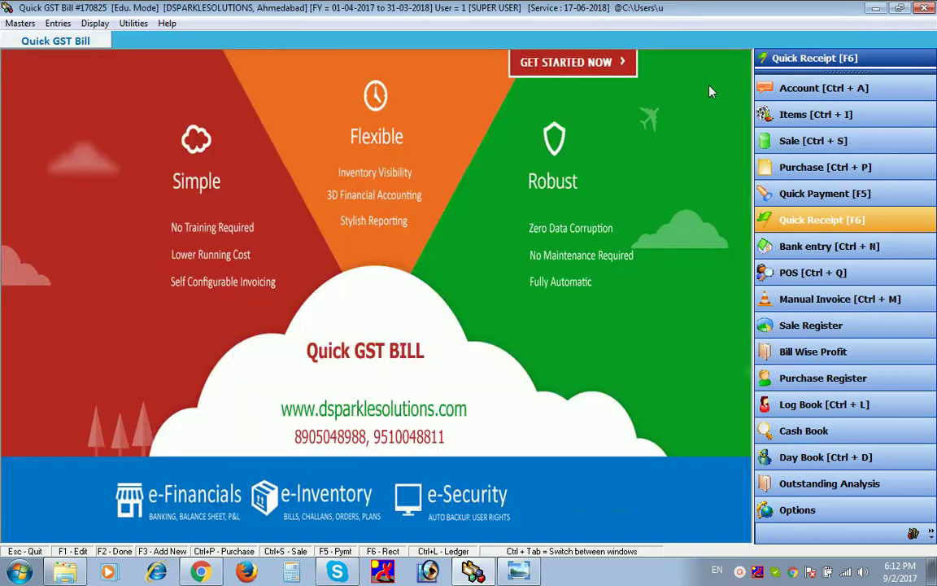
- View the DSPARKLE SOLUTIONS ledger's 13,831.00 Dr. balance, then open a new bank entry
{"action": "key", "text": "ctrl+l"}
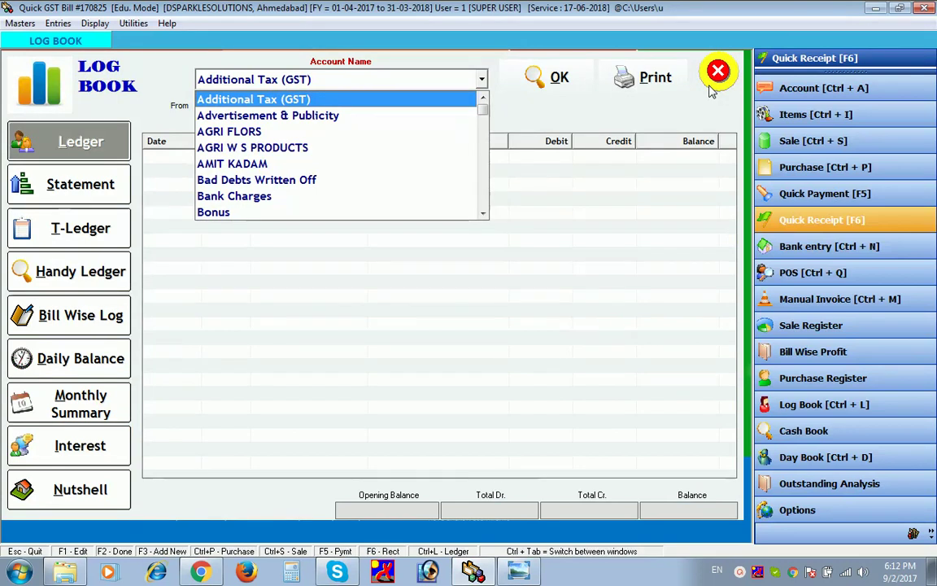
{"action": "key", "text": "d"}
{"action": "key", "text": "d"}
{"action": "key", "text": "d"}
{"action": "key", "text": "d"}
{"action": "key", "text": "d"}
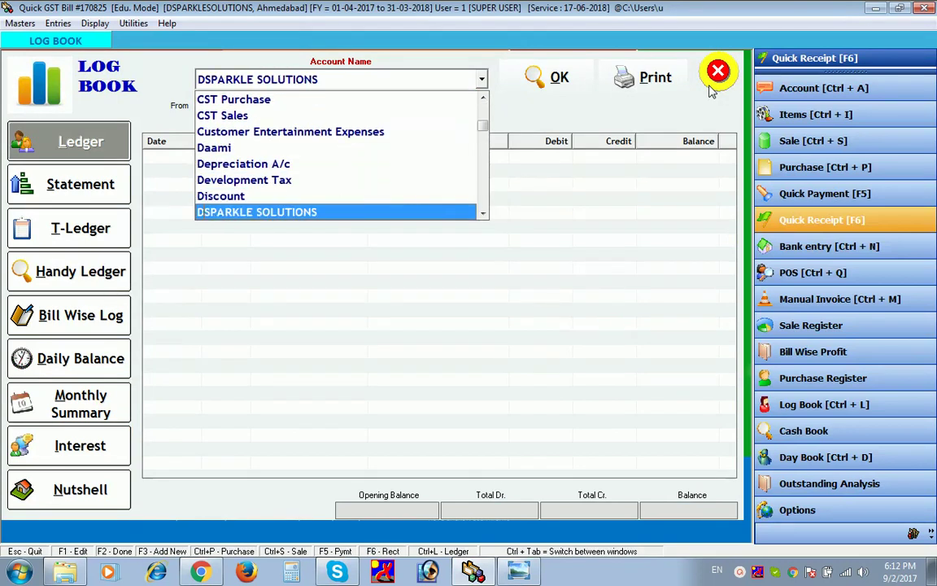
{"action": "key", "text": "Return"}
{"action": "key", "text": "Return"}
{"action": "key", "text": "Return"}
{"action": "key", "text": "Return"}
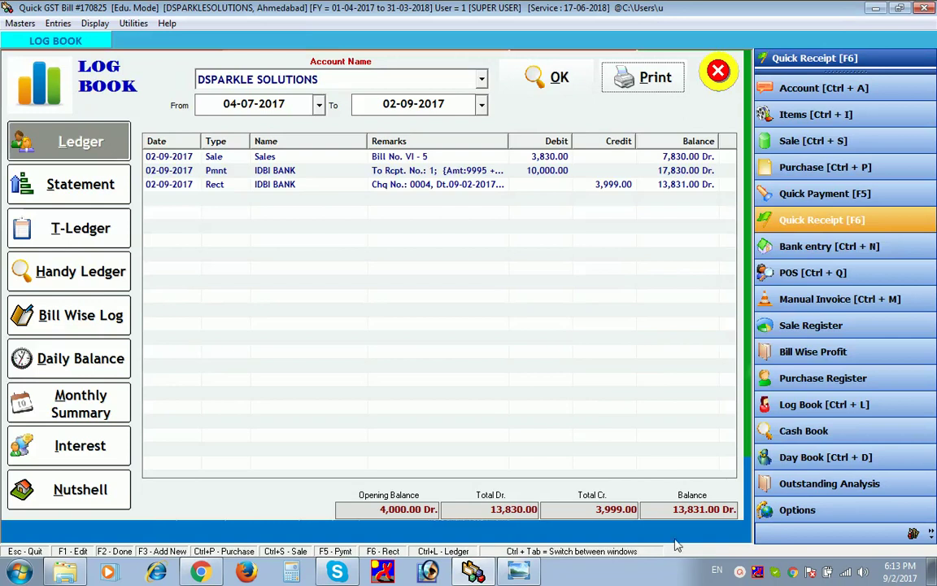
{"action": "left_click", "coordinate": [708, 85]}
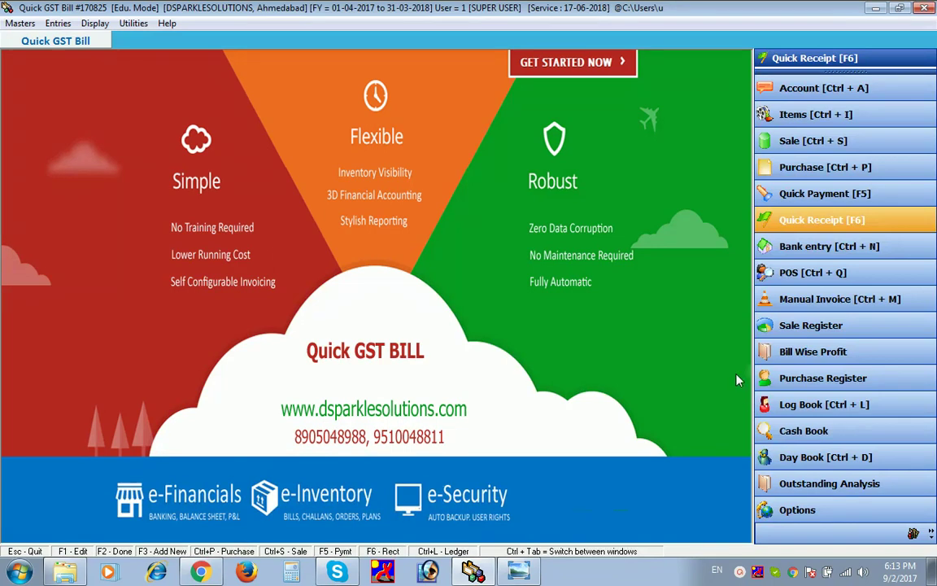
{"action": "left_click", "coordinate": [793, 245]}
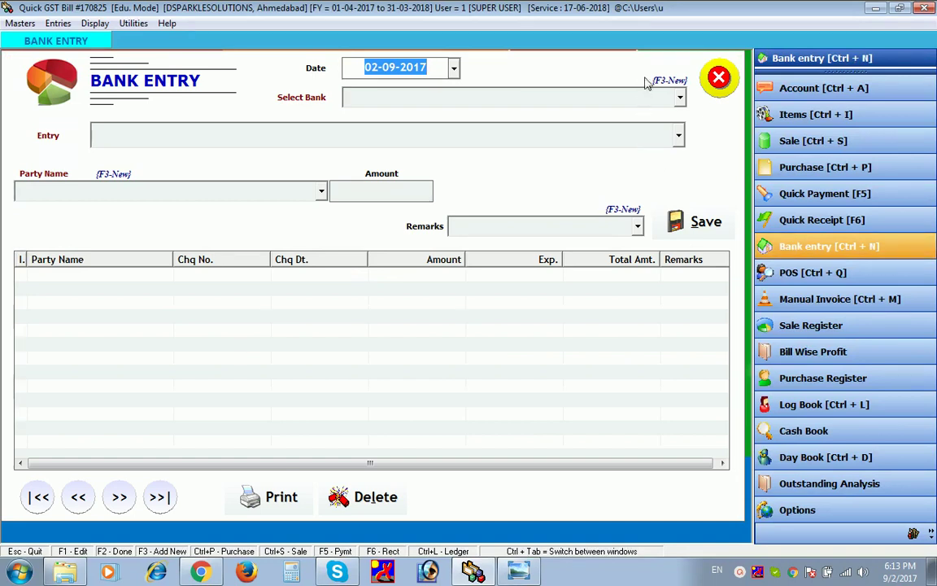
- Choose IDBI BANK and, after browsing the entry types, settle on Cheque Issued
{"action": "key", "text": "Return"}
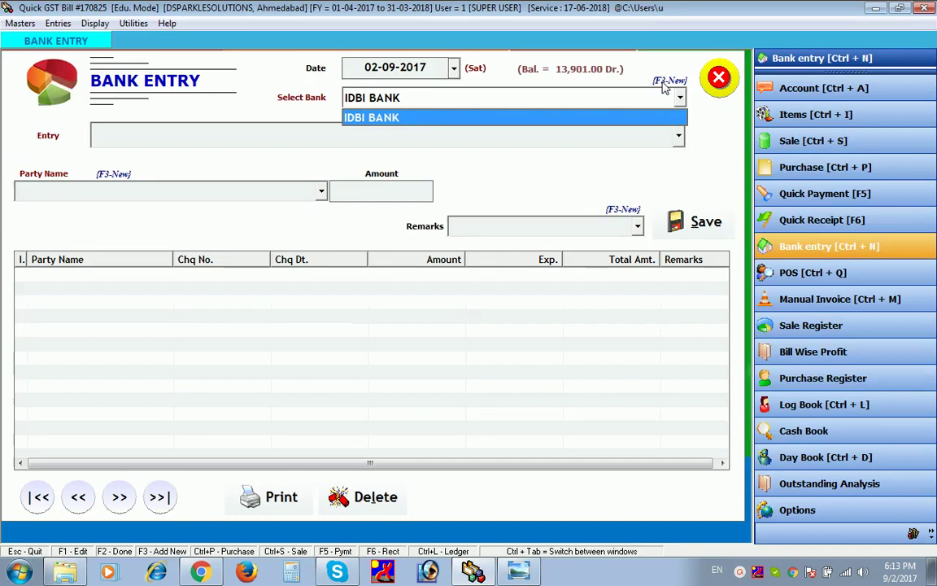
{"action": "key", "text": "Return"}
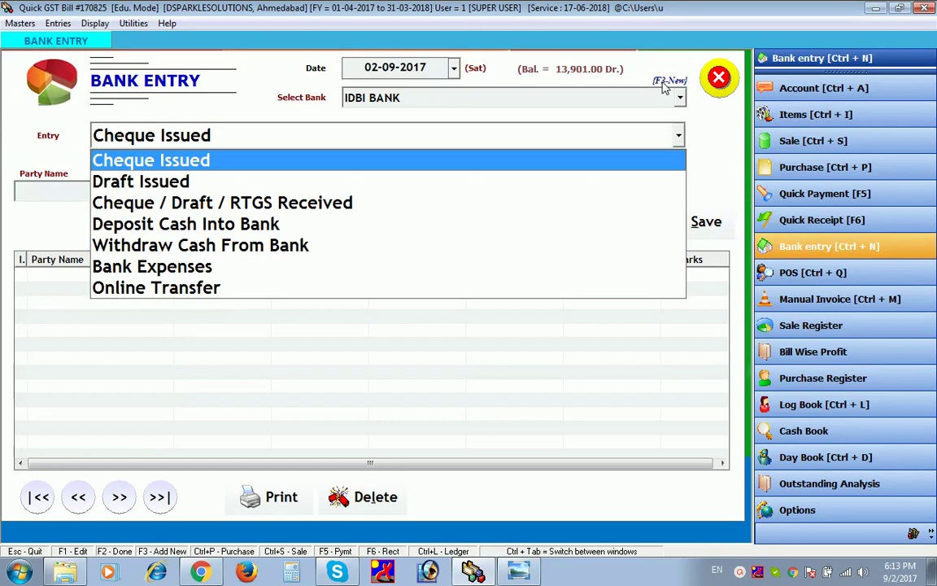
{"action": "key", "text": "Down"}
{"action": "key", "text": "Down"}
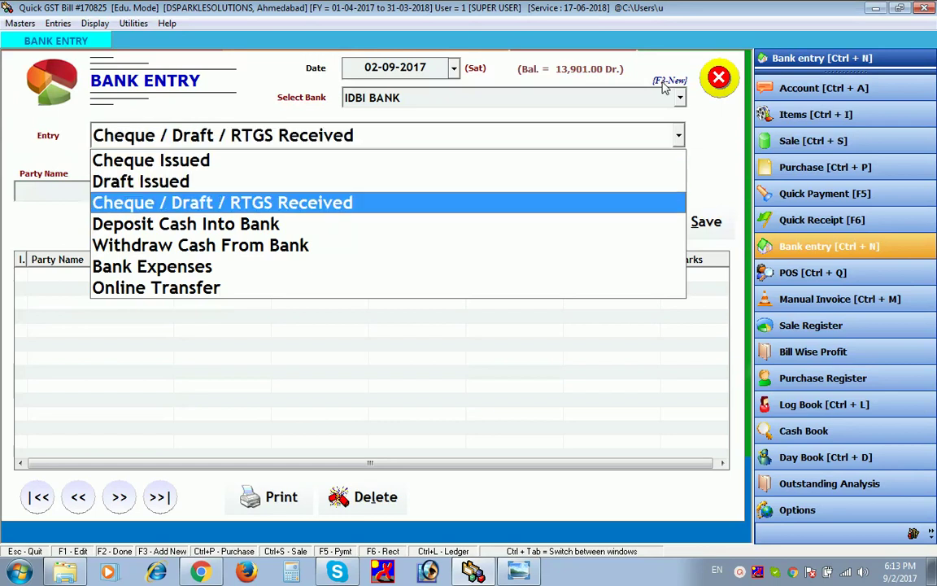
{"action": "key", "text": "Down"}
{"action": "key", "text": "Down"}
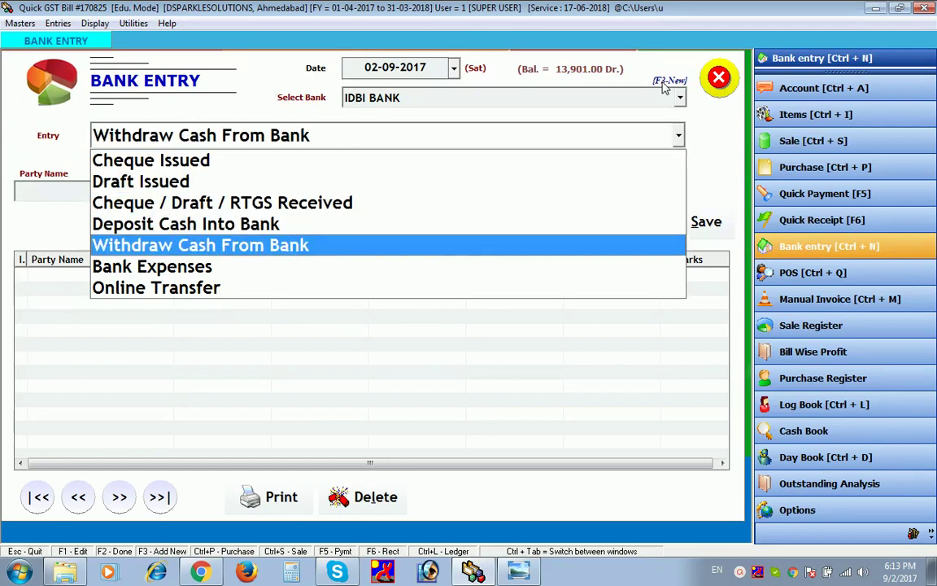
{"action": "key", "text": "Up"}
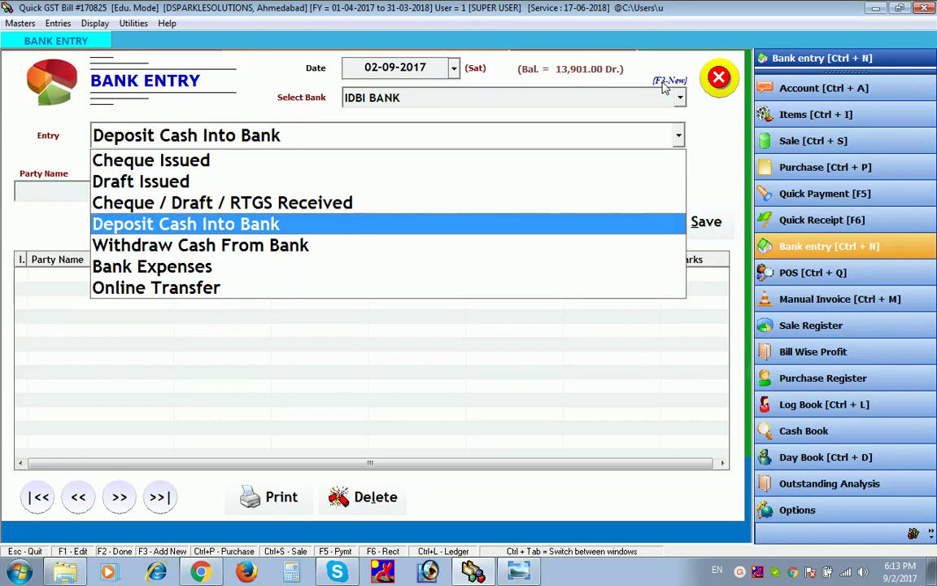
{"action": "key", "text": "Up"}
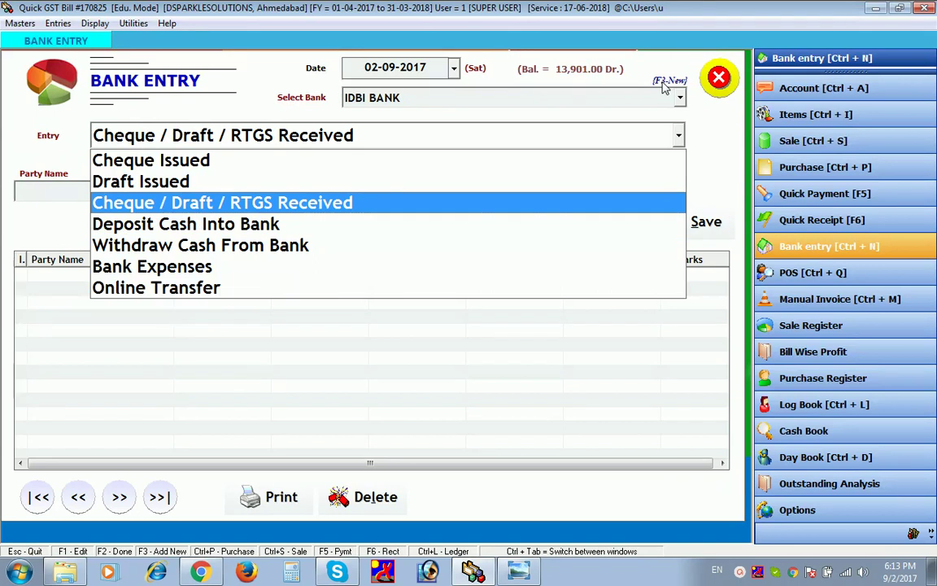
{"action": "key", "text": "Up"}
{"action": "key", "text": "Up"}
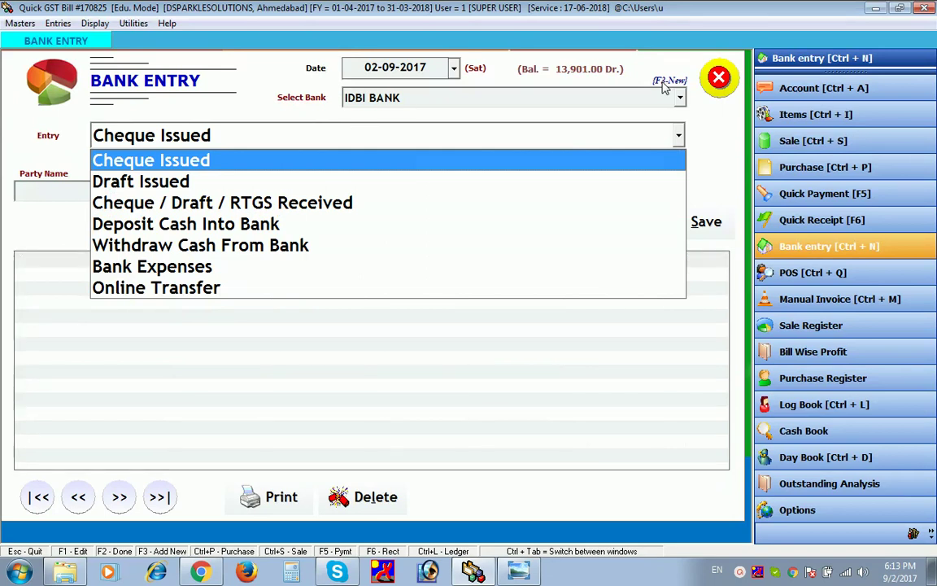
{"action": "key", "text": "Return"}
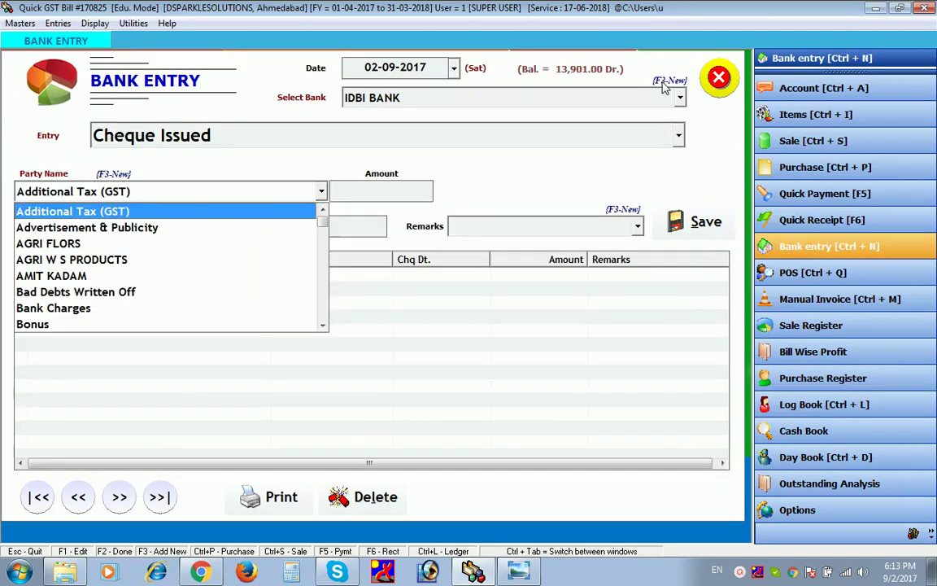
- Issue and save cheque 0004 for 5000 to DSPARKLE SOLUTIONS, dated 02-09-2017
{"action": "key", "text": "d"}
{"action": "key", "text": "d"}
{"action": "key", "text": "d"}
{"action": "key", "text": "d"}
{"action": "key", "text": "d"}
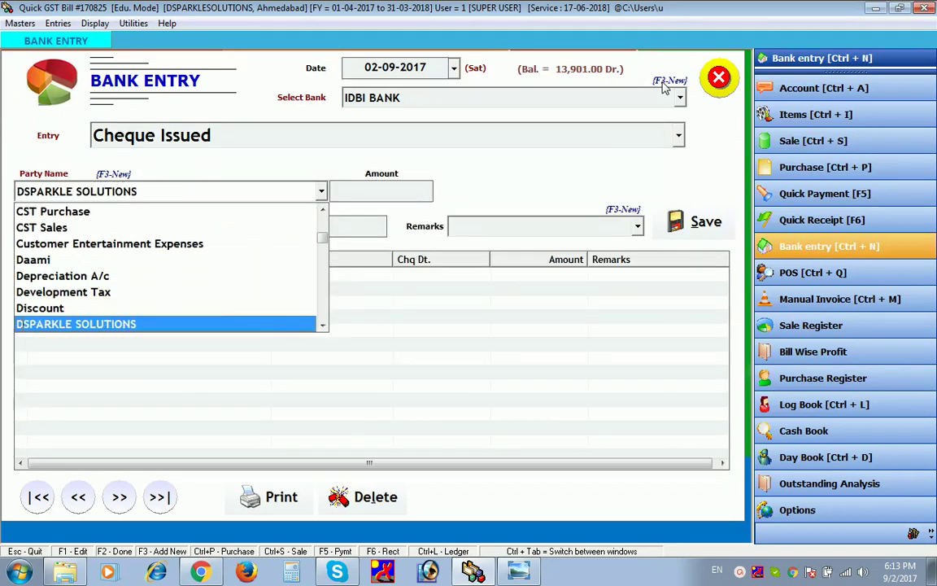
{"action": "key", "text": "Return"}
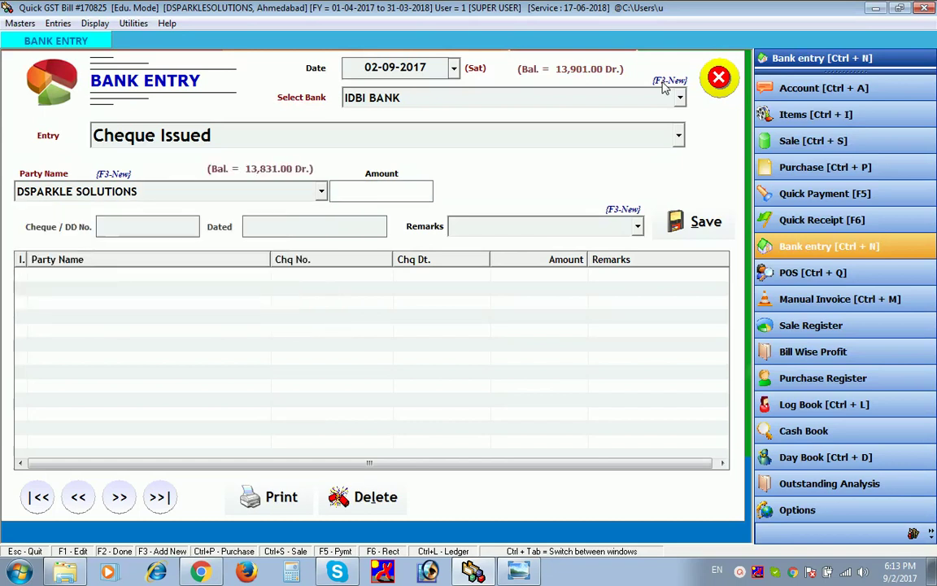
{"action": "type", "text": "000"}
{"action": "key", "text": "Return"}
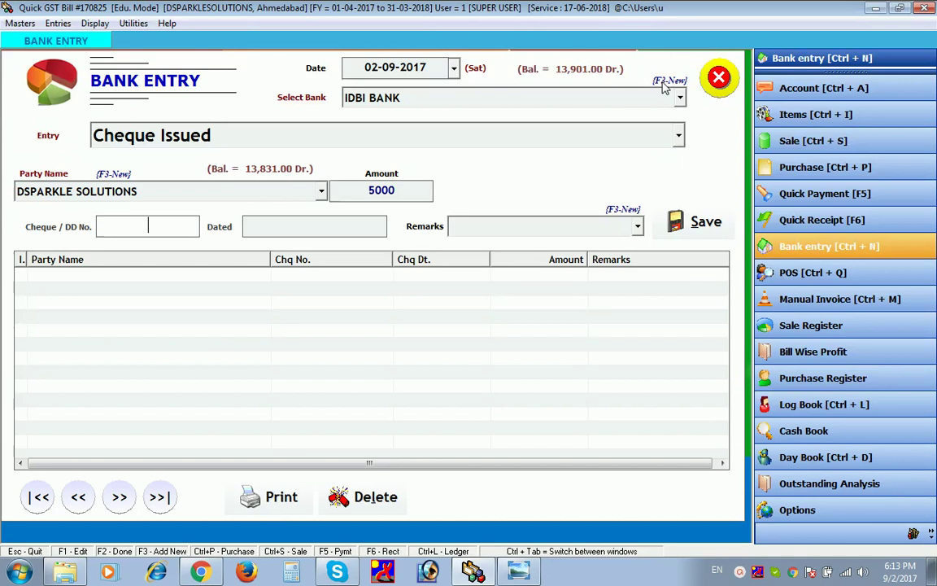
{"action": "type", "text": "0004"}
{"action": "key", "text": "Return"}
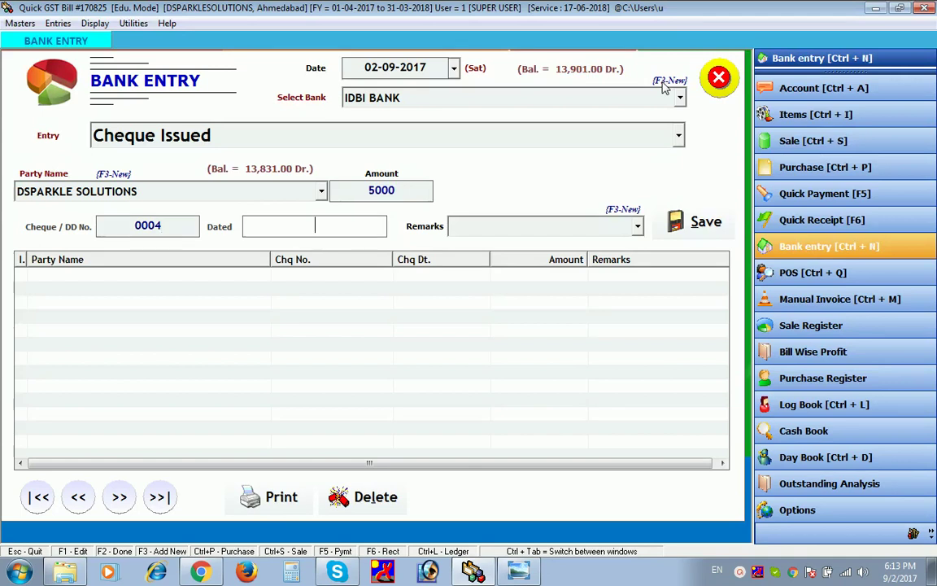
{"action": "type", "text": "02-09-2017"}
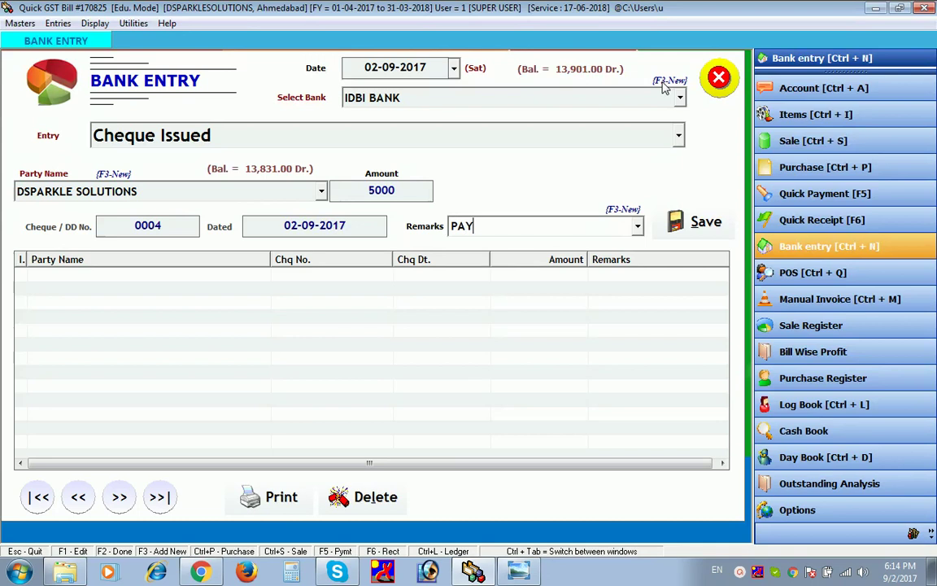
{"action": "key", "text": "Return"}
{"action": "key", "text": "Return"}
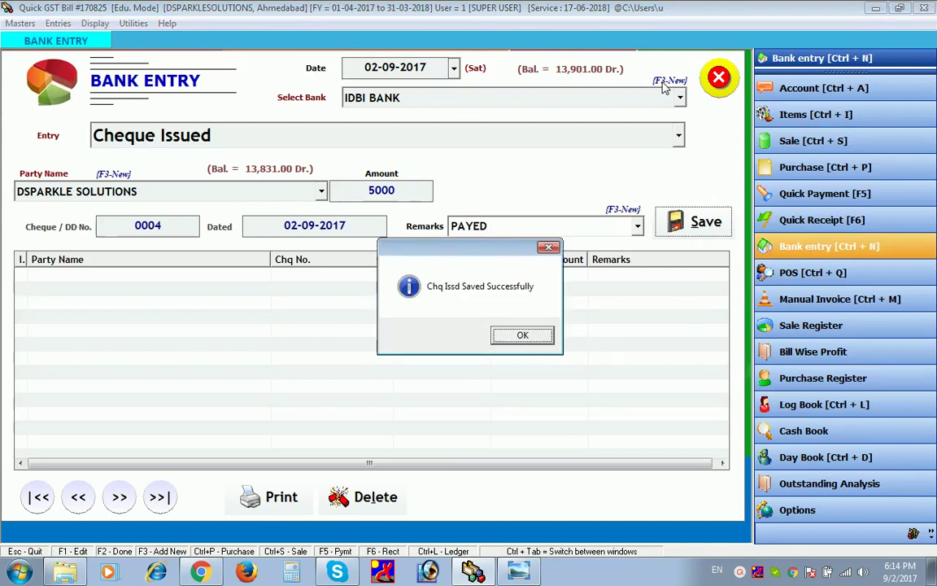
{"action": "left_click", "coordinate": [535, 340]}
{"action": "left_click", "coordinate": [535, 348]}
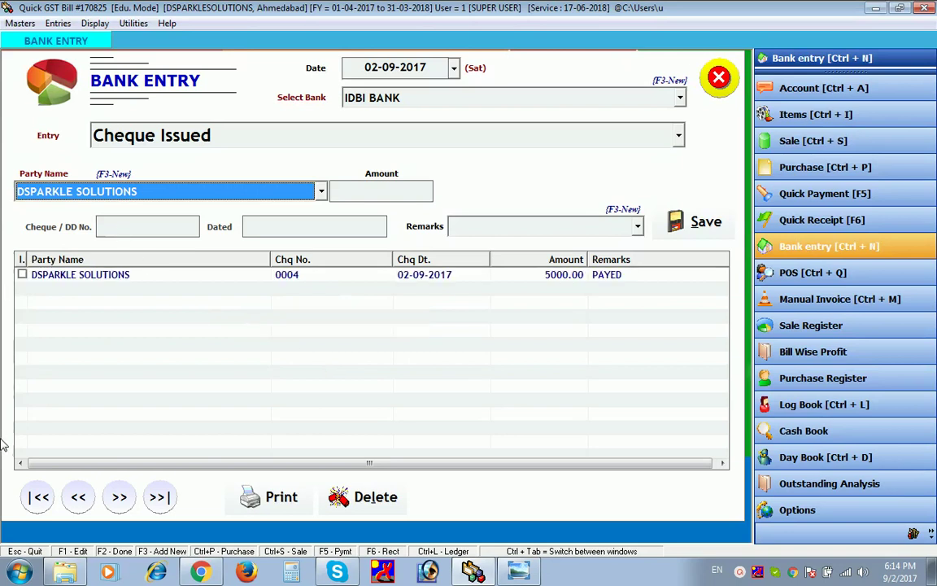
{"action": "left_click", "coordinate": [21, 275]}
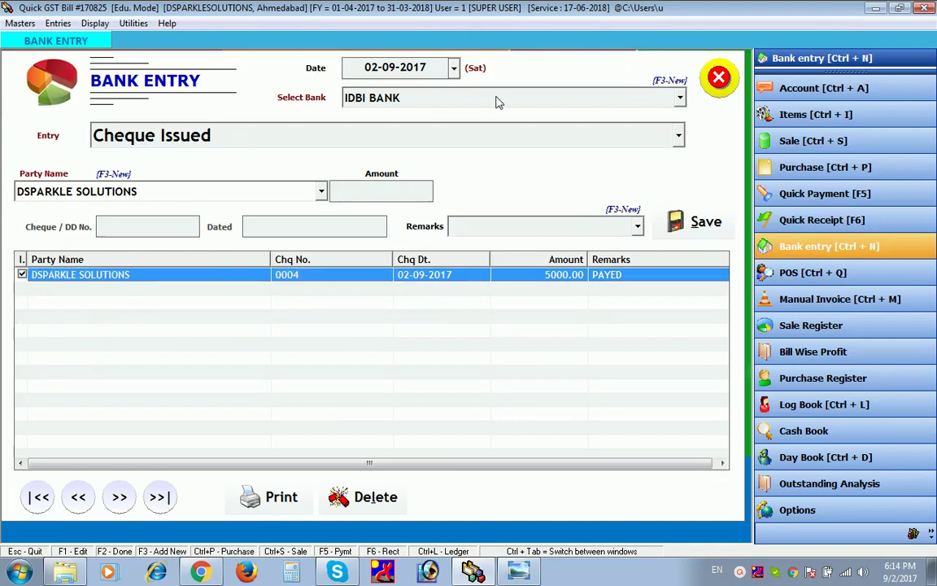
- Check the DSPARKLE SOLUTIONS ledger's 5,000.00 cheque and 18,831.00 Dr. balance, then close both screens
{"action": "key", "text": "ctrl+l"}
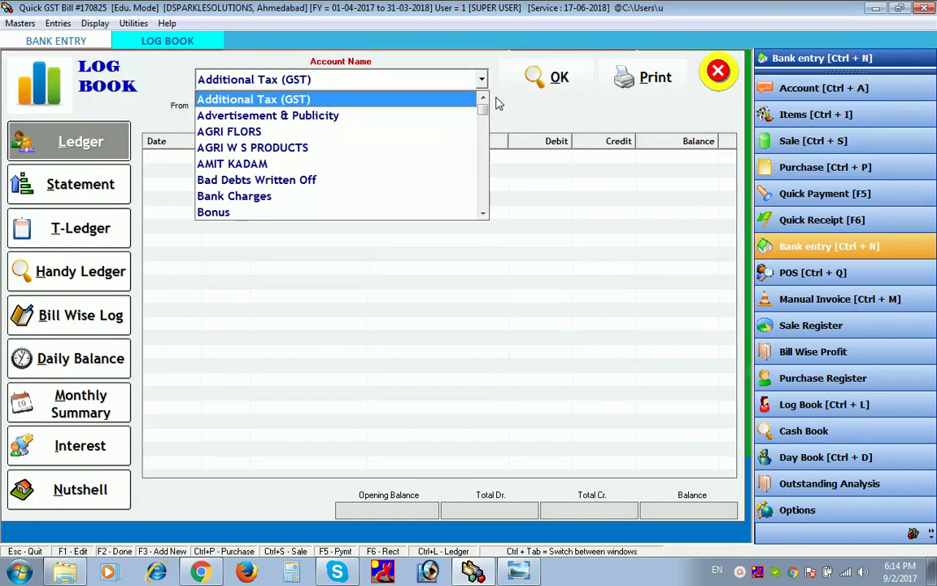
{"action": "key", "text": "d"}
{"action": "key", "text": "Down"}
{"action": "key", "text": "Down"}
{"action": "key", "text": "Down"}
{"action": "key", "text": "Down"}
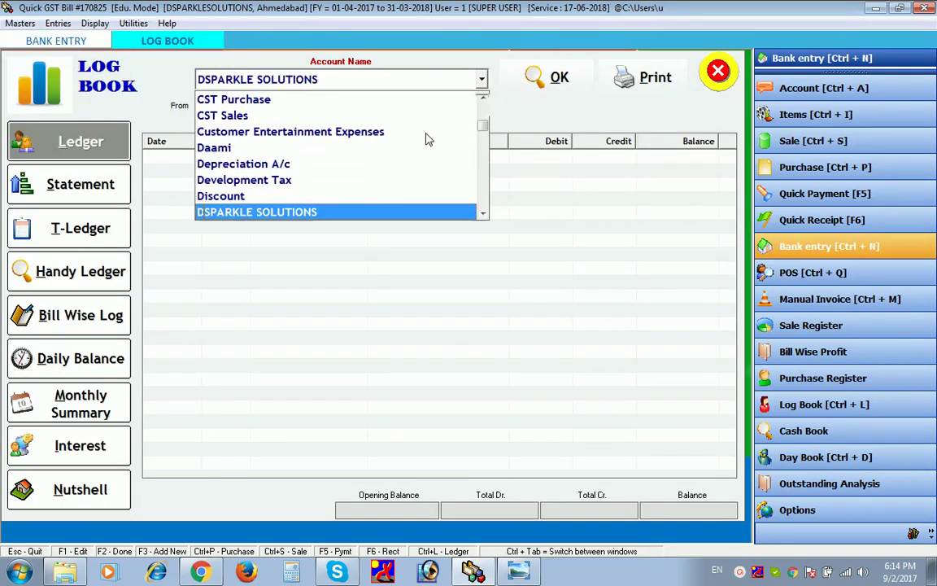
{"action": "key", "text": "Return"}
{"action": "key", "text": "Return"}
{"action": "key", "text": "Return"}
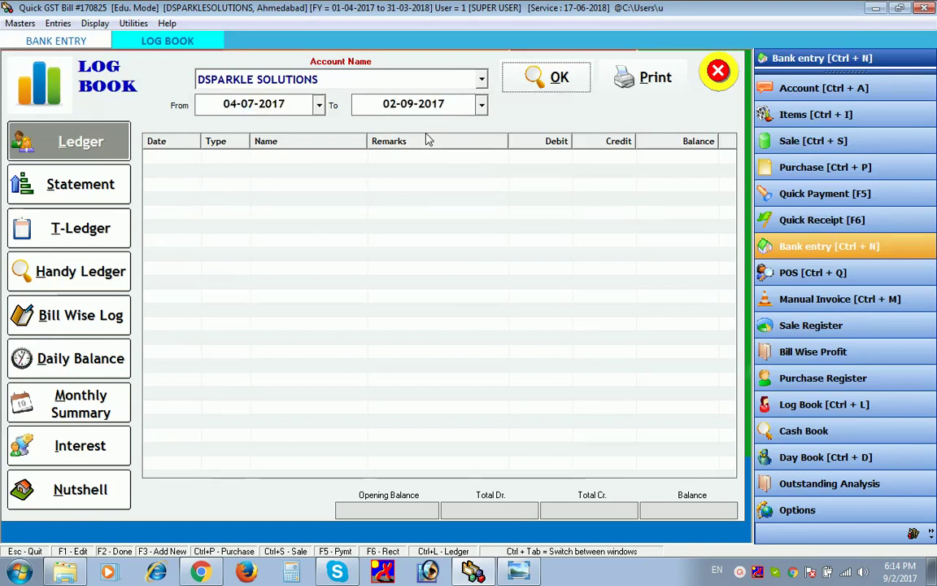
{"action": "key", "text": "Return"}
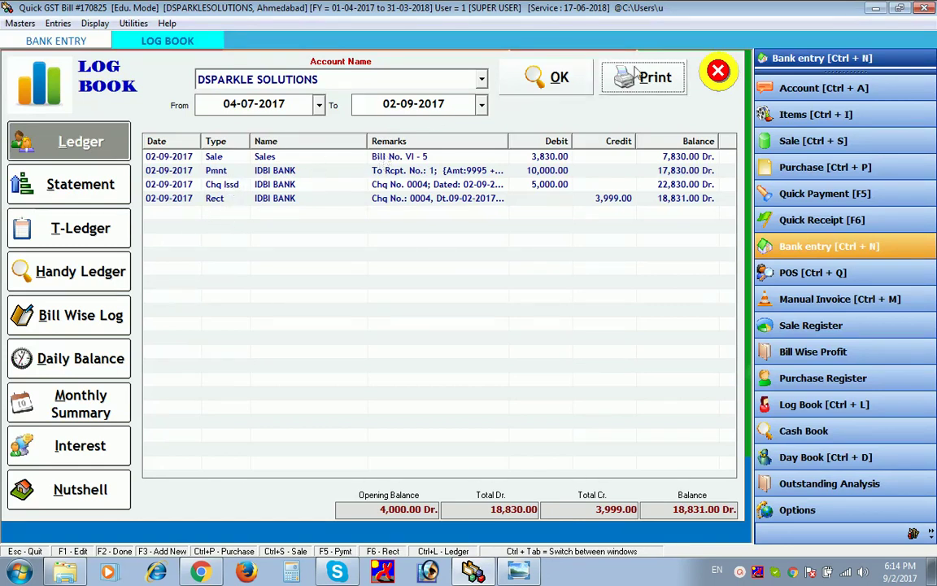
{"action": "left_click", "coordinate": [718, 72]}
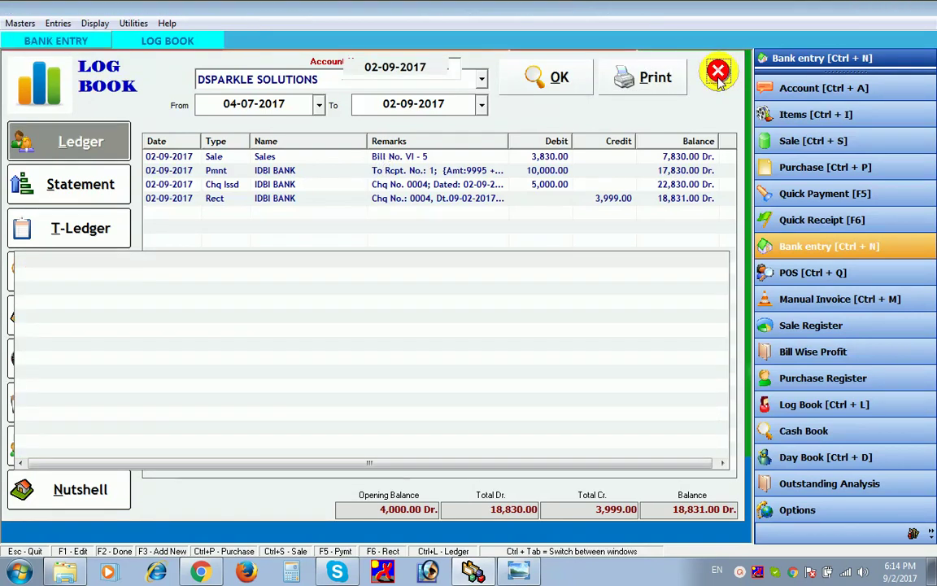
{"action": "left_click", "coordinate": [719, 78]}
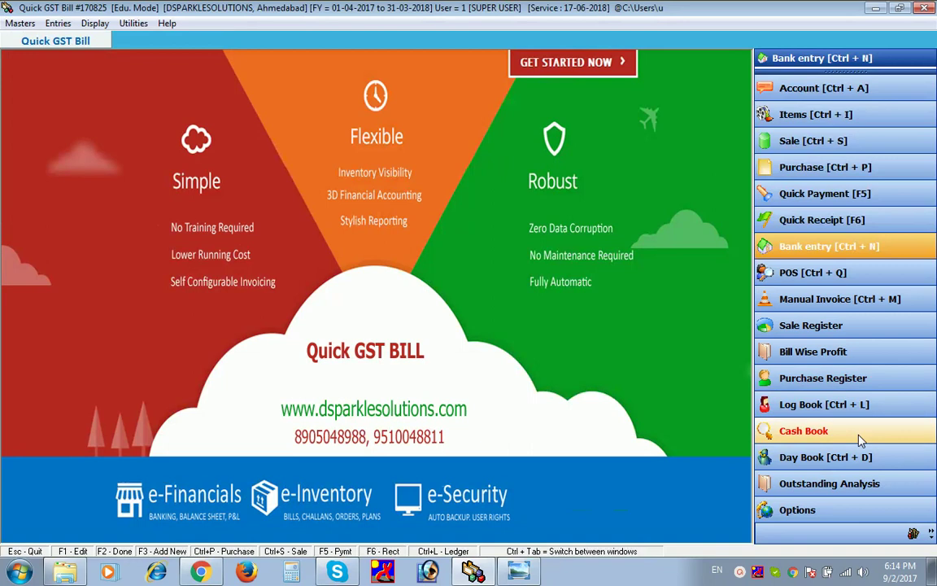
- Generate the Bill Wise Profit report for 02-09-2017, showing a -201.61 loss, then close it
{"action": "left_click", "coordinate": [814, 351]}
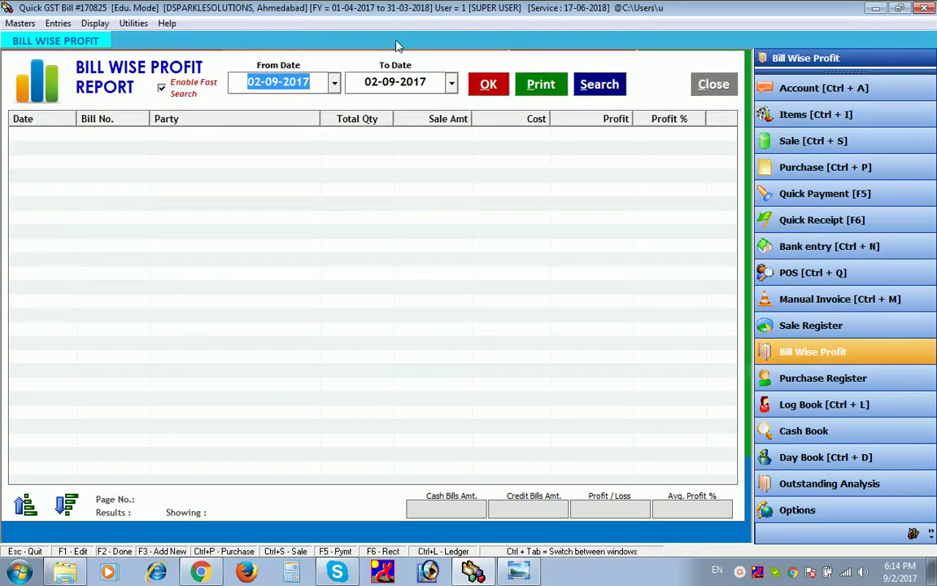
{"action": "left_click", "coordinate": [479, 84]}
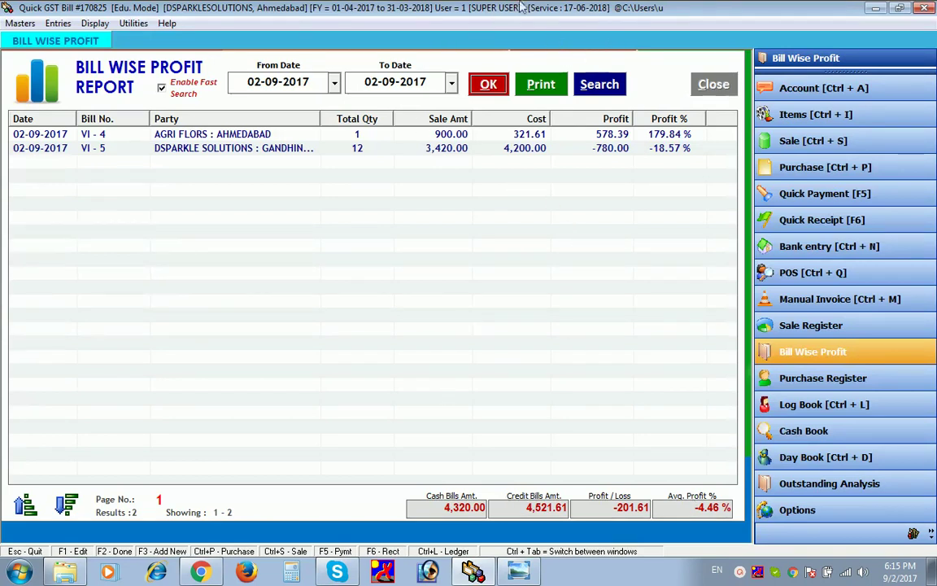
{"action": "left_click", "coordinate": [700, 89]}
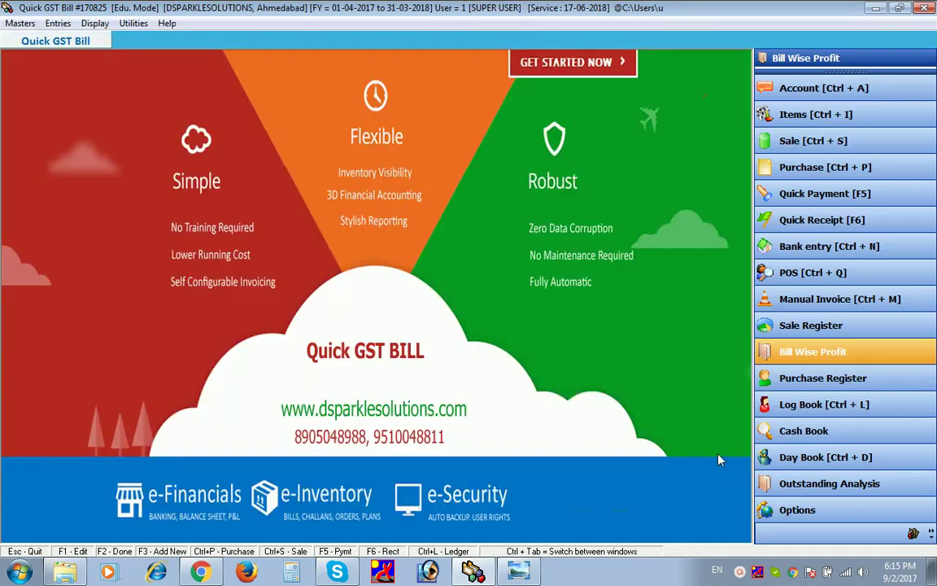
- Load the DSPARKLE SOLUTIONS Log Book statement for 04-07-2017 to 02-09-2017
{"action": "left_click", "coordinate": [788, 405]}
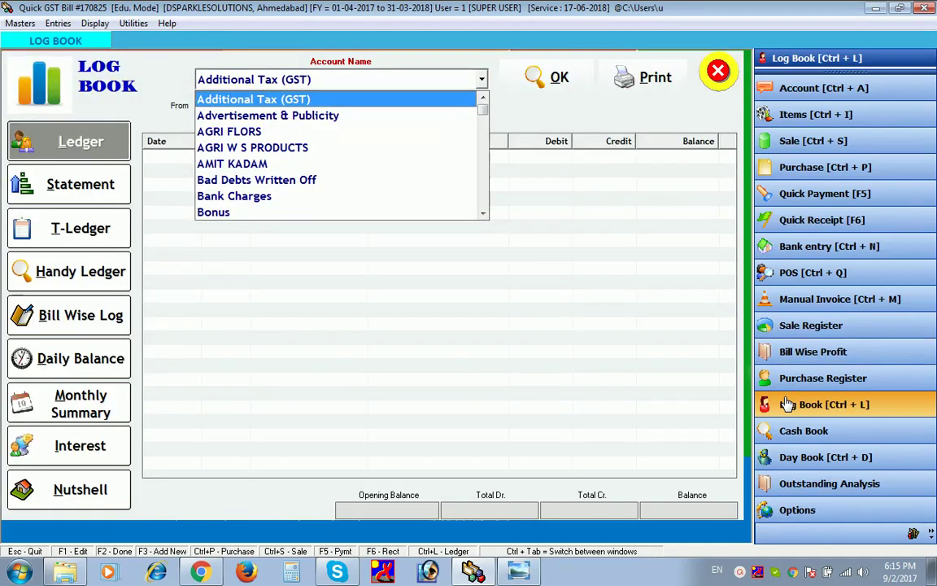
{"action": "left_click", "coordinate": [110, 184]}
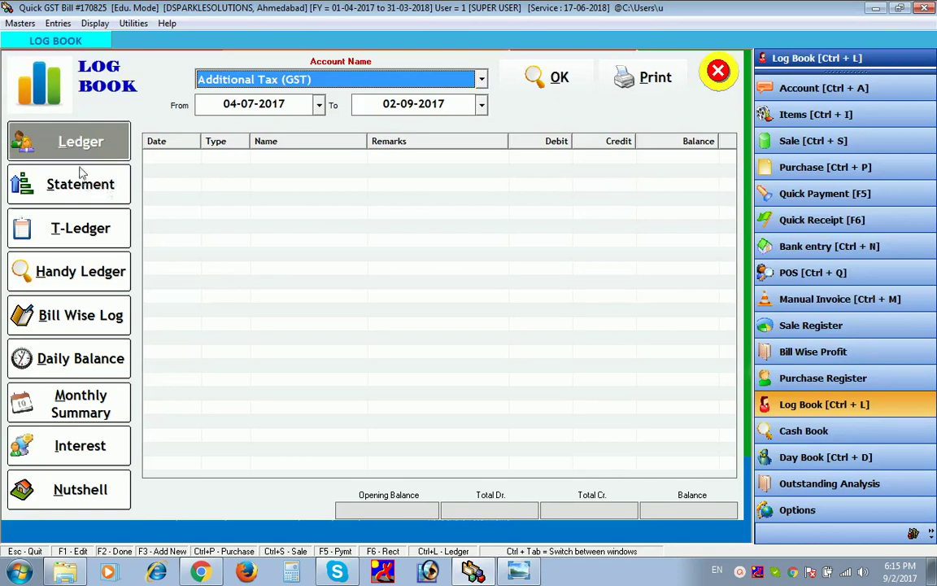
{"action": "left_click", "coordinate": [82, 174]}
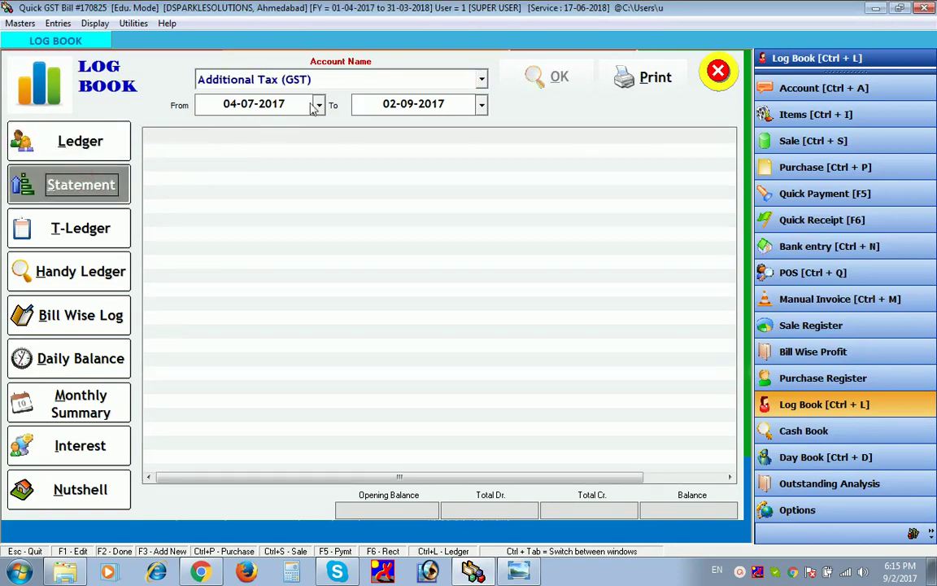
{"action": "left_click", "coordinate": [342, 81]}
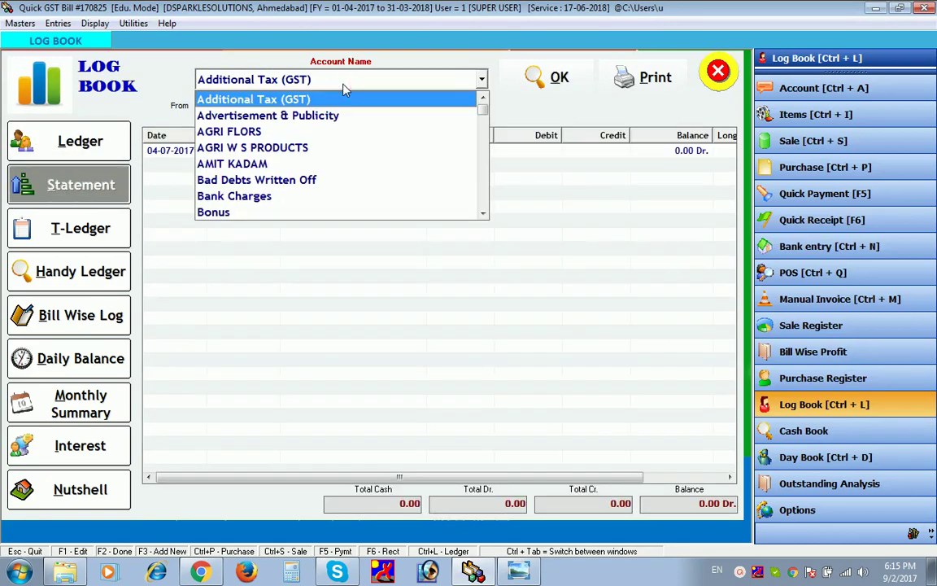
{"action": "type", "text": "de"}
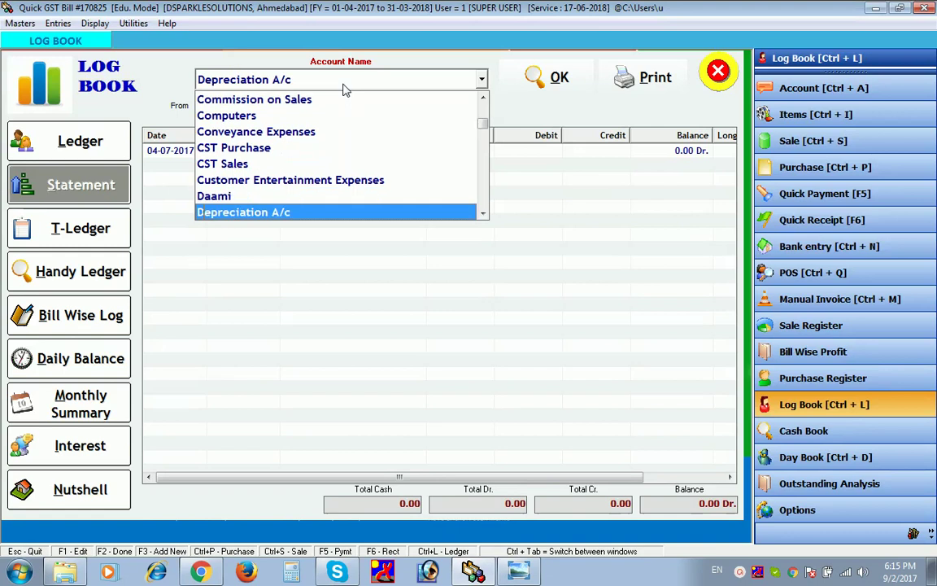
{"action": "key", "text": "Down"}
{"action": "key", "text": "Down"}
{"action": "key", "text": "Down"}
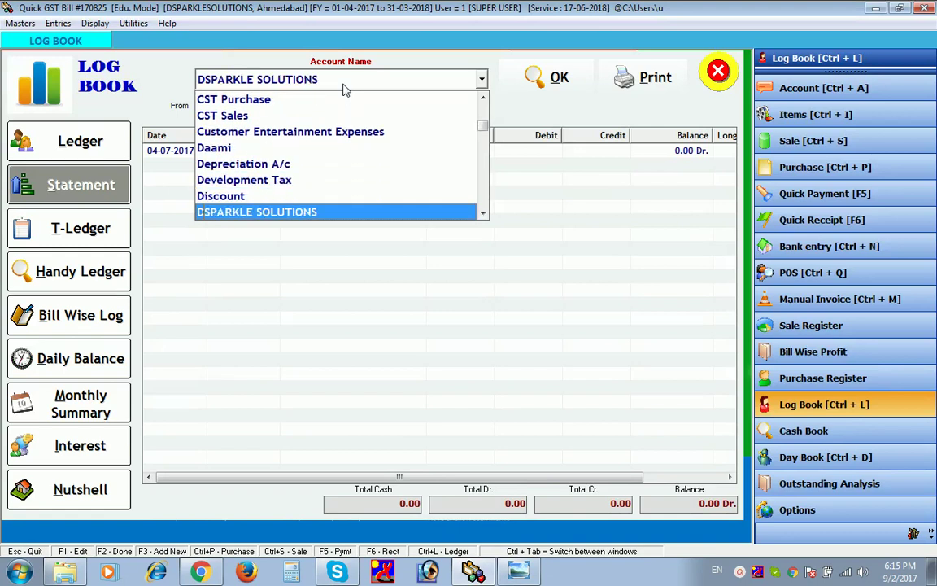
{"action": "key", "text": "Return"}
{"action": "key", "text": "Return"}
{"action": "key", "text": "Return"}
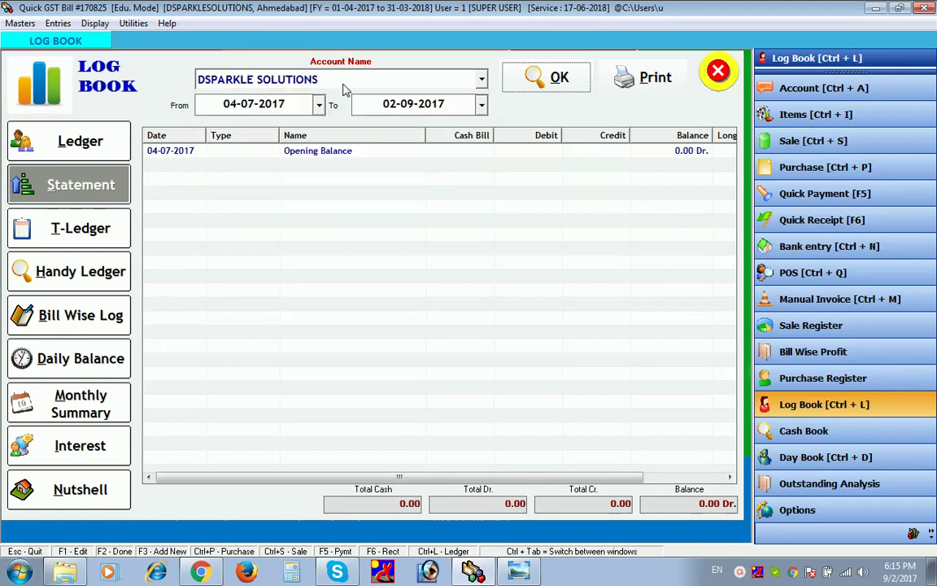
{"action": "key", "text": "Return"}
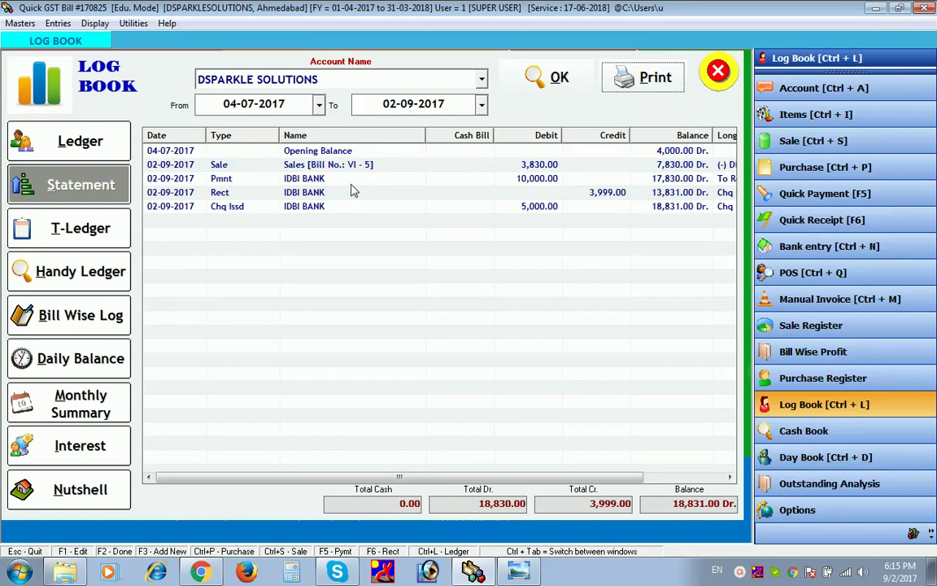
- Select the Sale row for bill VI - 5 and scroll right to the Long Narration column
{"action": "left_click", "coordinate": [349, 169]}
{"action": "left_click", "coordinate": [351, 175]}
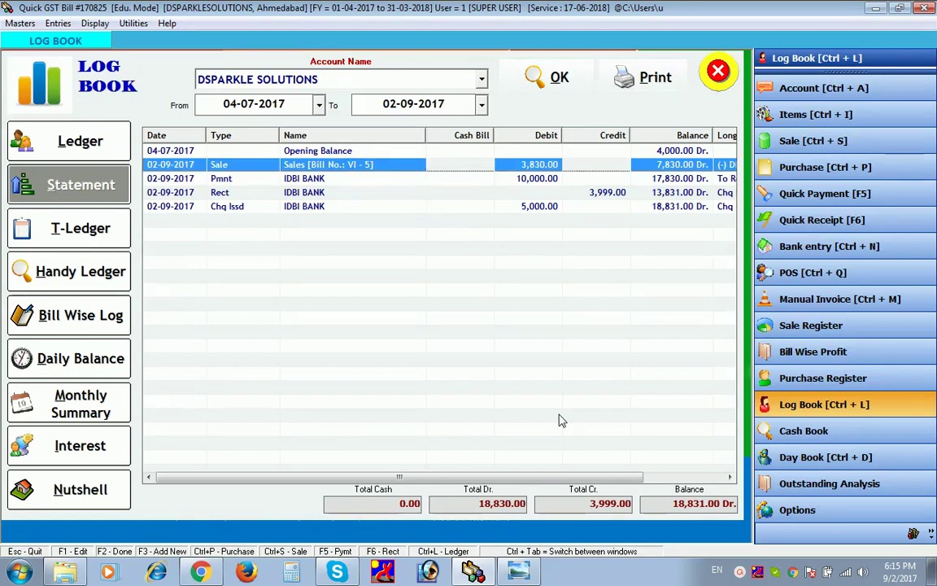
{"action": "left_click", "coordinate": [663, 478]}
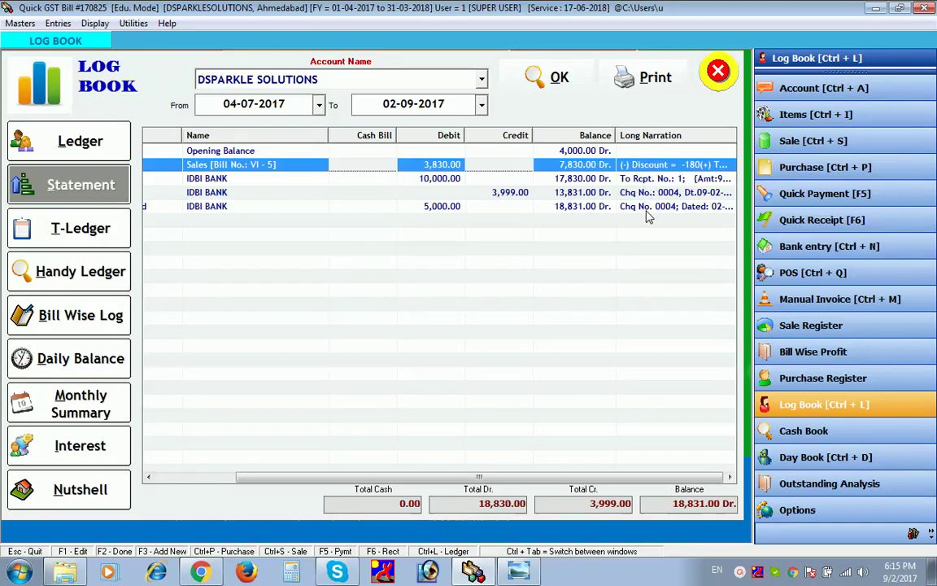
- View the account as a T-ledger, then load its handy ledger entries
{"action": "left_click", "coordinate": [25, 228]}
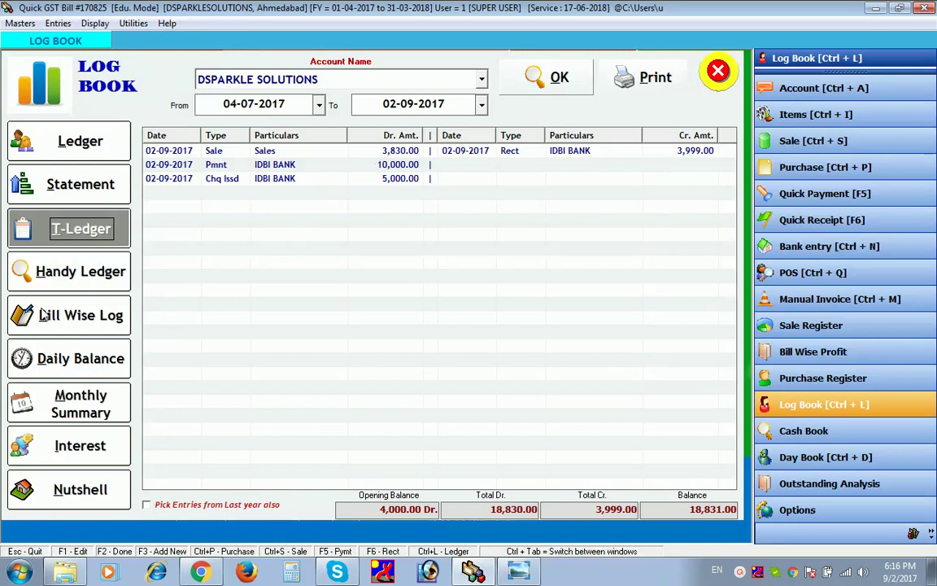
{"action": "left_click", "coordinate": [40, 275]}
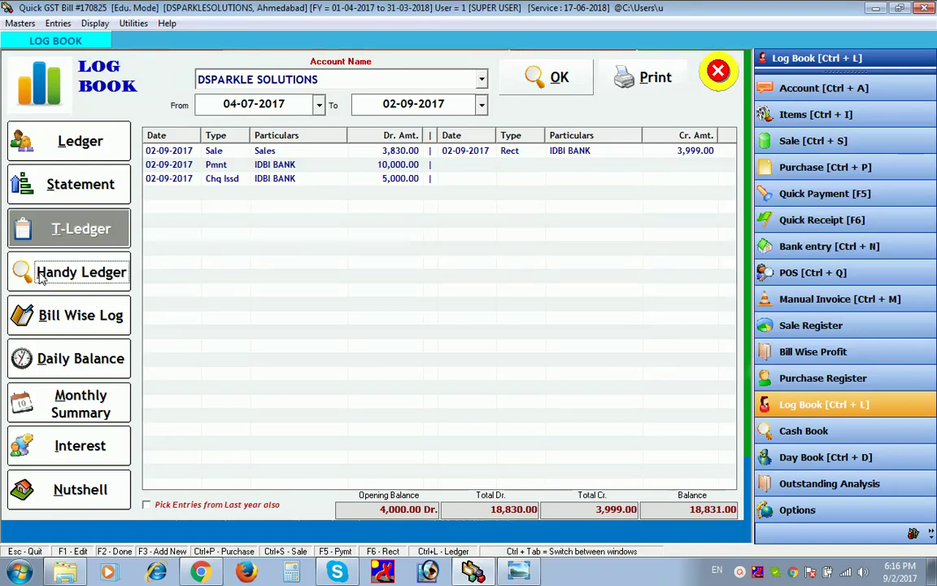
{"action": "left_click", "coordinate": [544, 76]}
{"action": "left_click", "coordinate": [543, 76]}
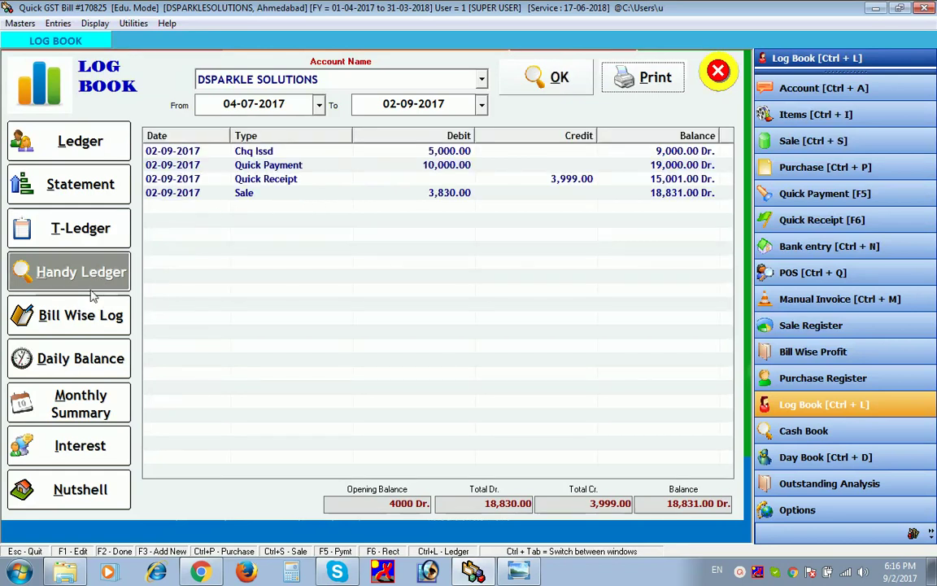
- Load the bill-wise log, then show the daily cash balance chart ending 18,831.00 Dr
{"action": "left_click", "coordinate": [91, 316]}
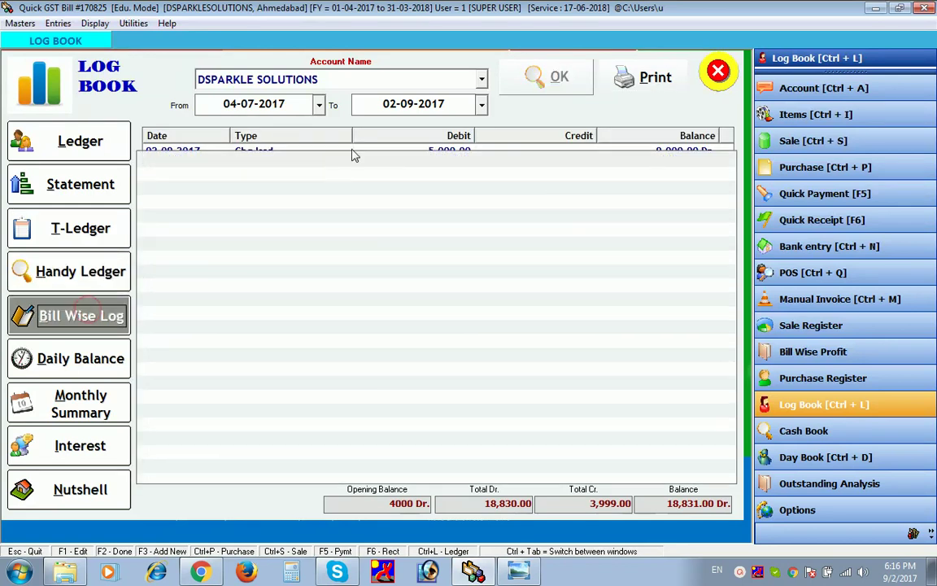
{"action": "left_click", "coordinate": [539, 77]}
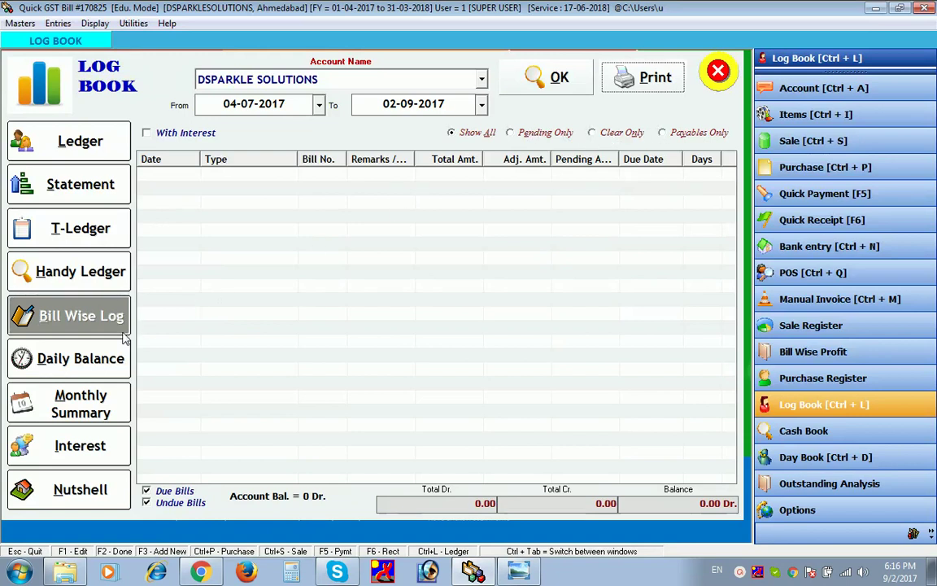
{"action": "left_click", "coordinate": [86, 360]}
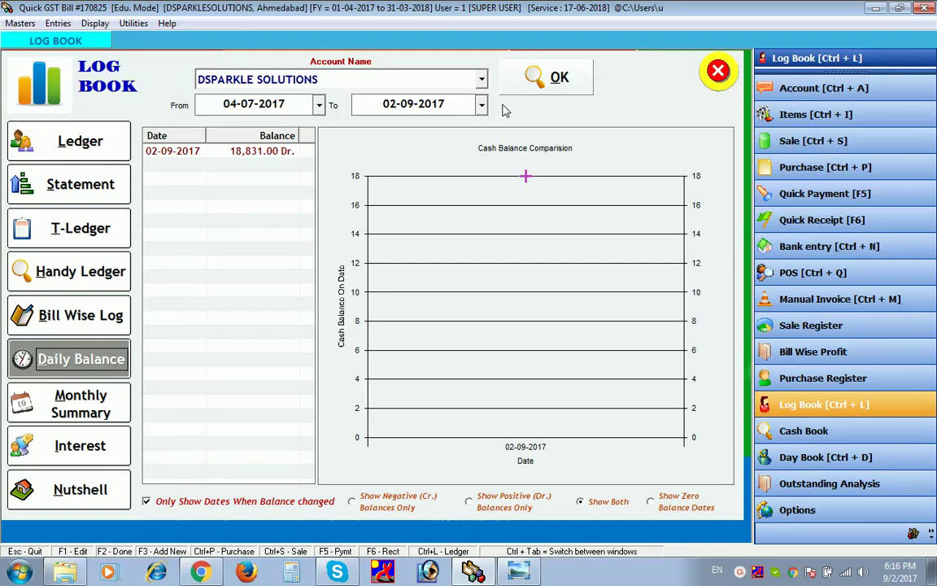
- View Monthly Summary, Interest and Nutshell (3,830.00 total sales), then close the Log Book
{"action": "left_click", "coordinate": [530, 83]}
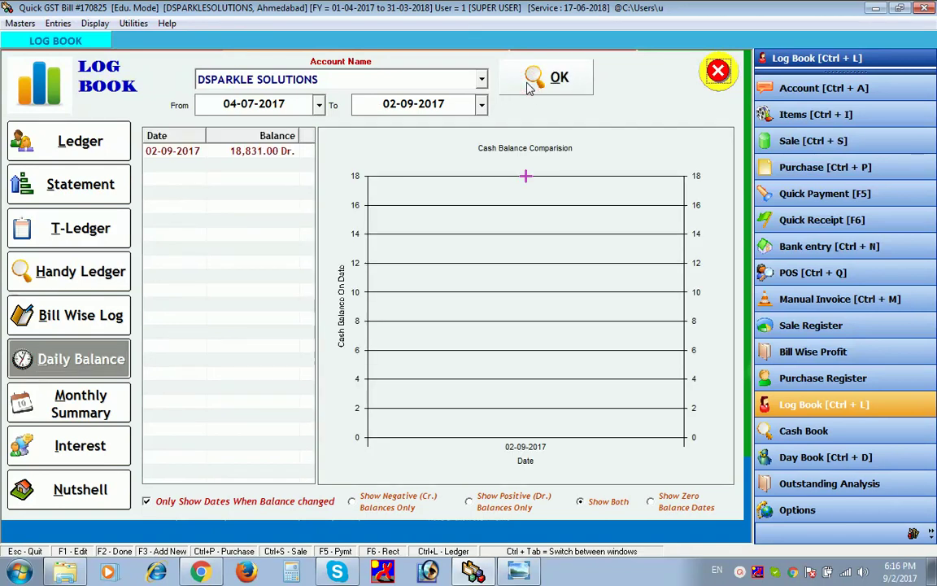
{"action": "left_click", "coordinate": [81, 403]}
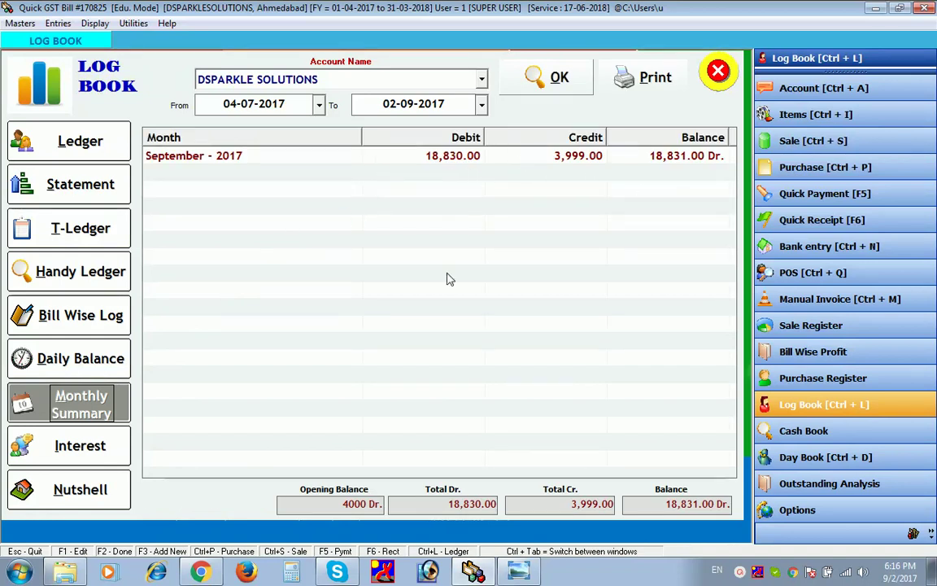
{"action": "left_click", "coordinate": [87, 455]}
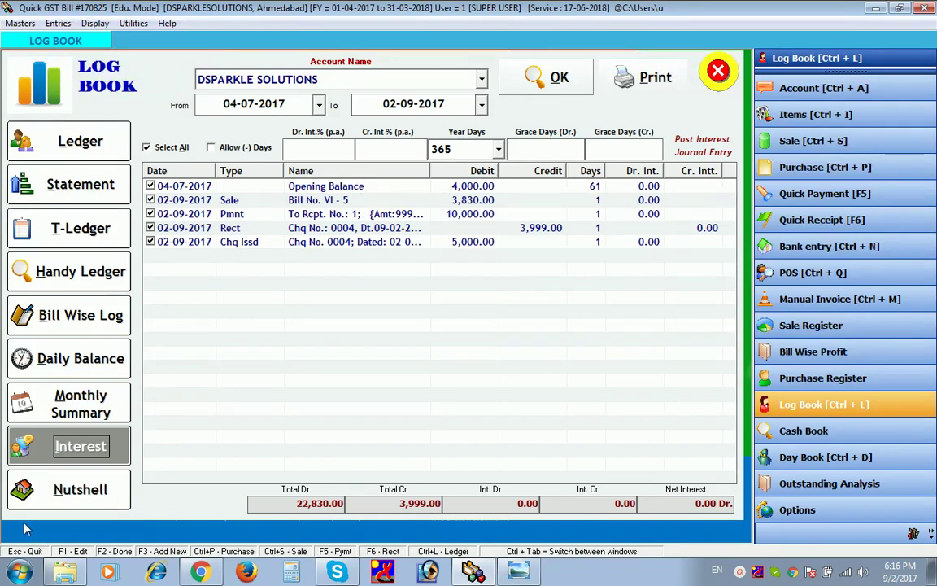
{"action": "left_click", "coordinate": [69, 491]}
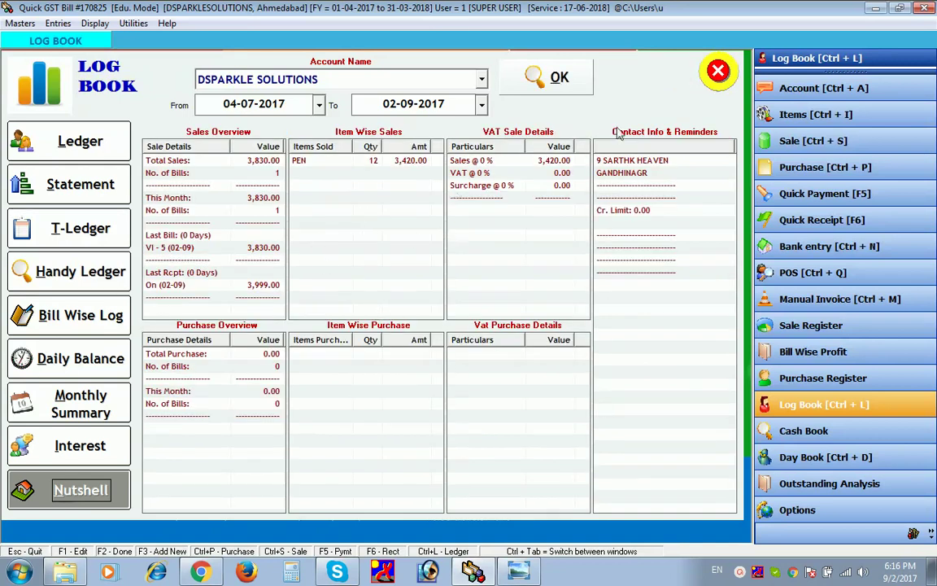
{"action": "left_click", "coordinate": [720, 60]}
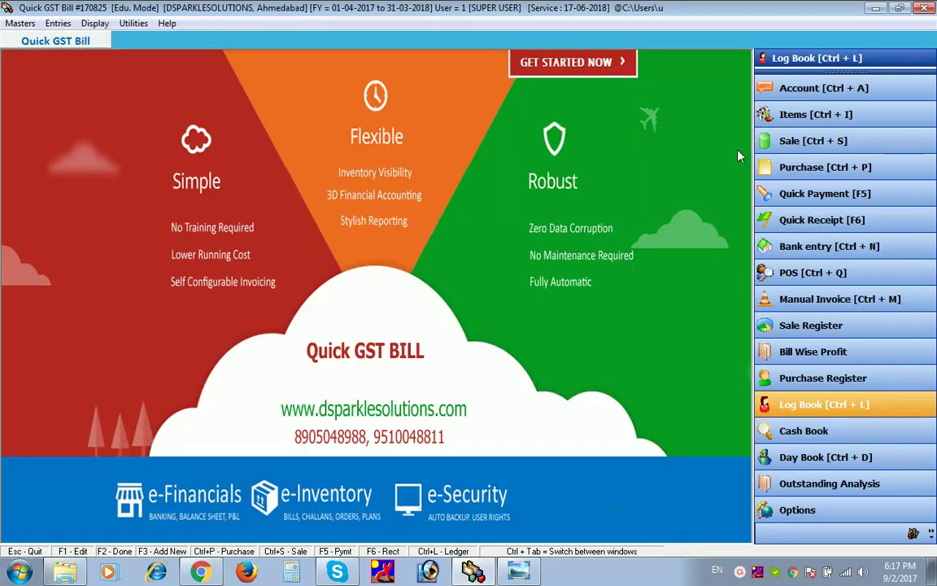
- Generate Outstanding Analysis receivables for all accounts as on 02-09-2017, totalling 2,86,077.00
{"action": "left_click", "coordinate": [846, 484]}
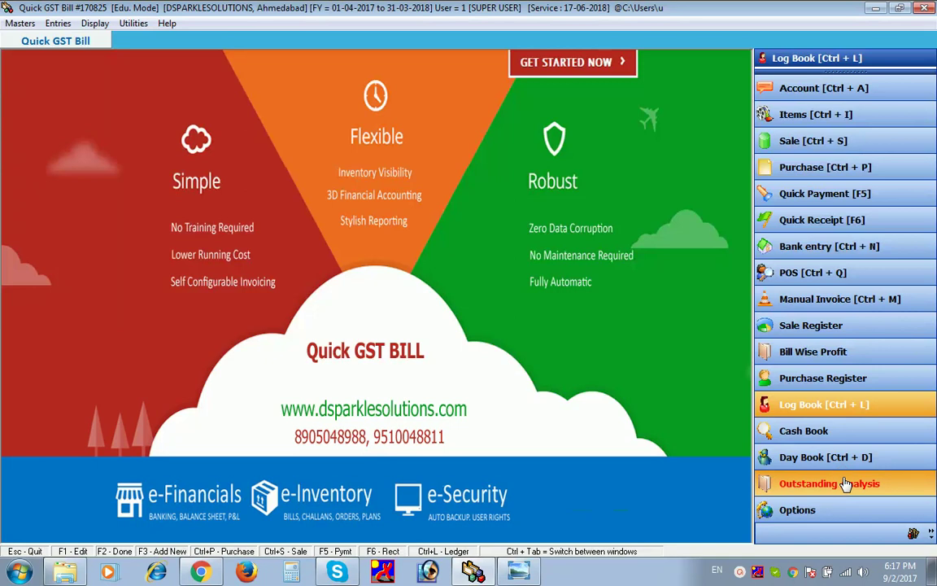
{"action": "left_click", "coordinate": [846, 483]}
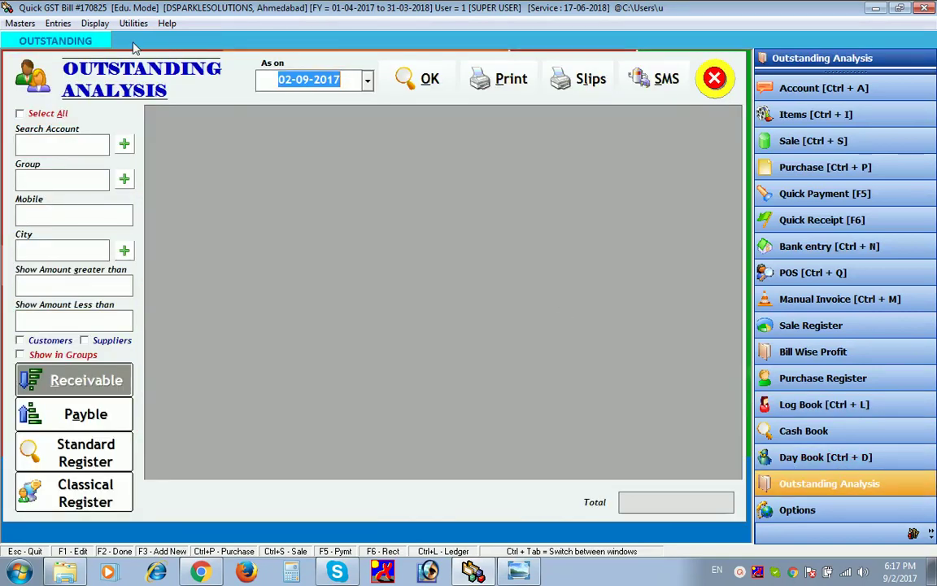
{"action": "left_click", "coordinate": [21, 114]}
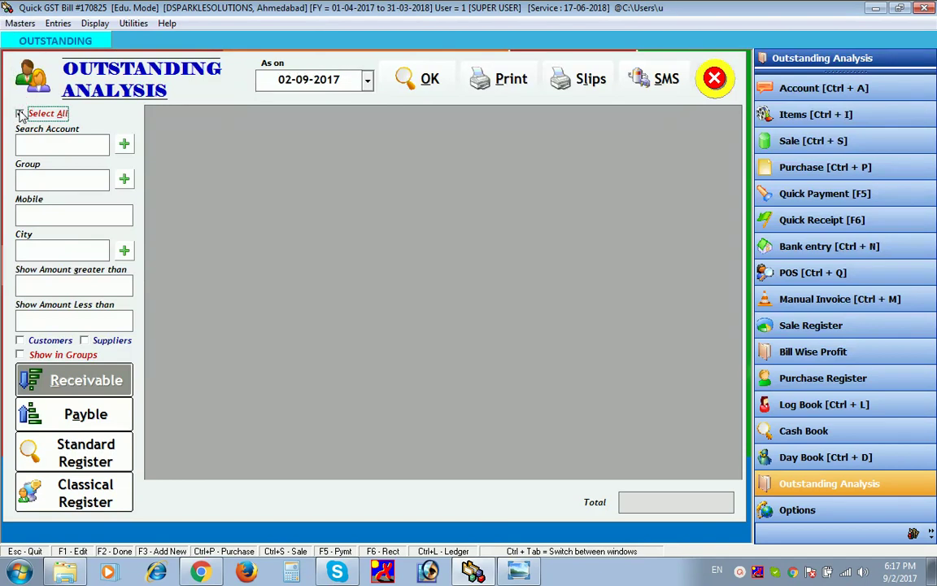
{"action": "left_click", "coordinate": [21, 114]}
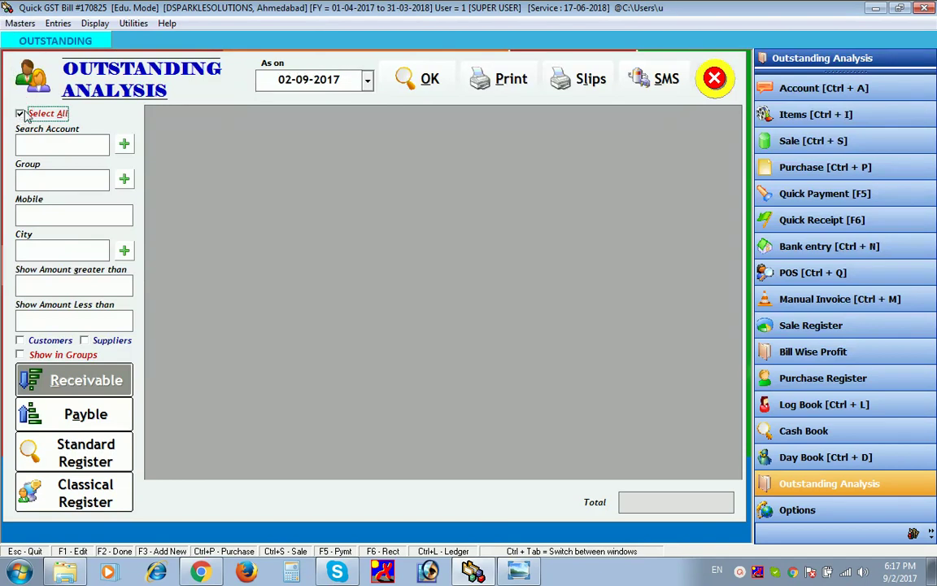
{"action": "left_click", "coordinate": [396, 86]}
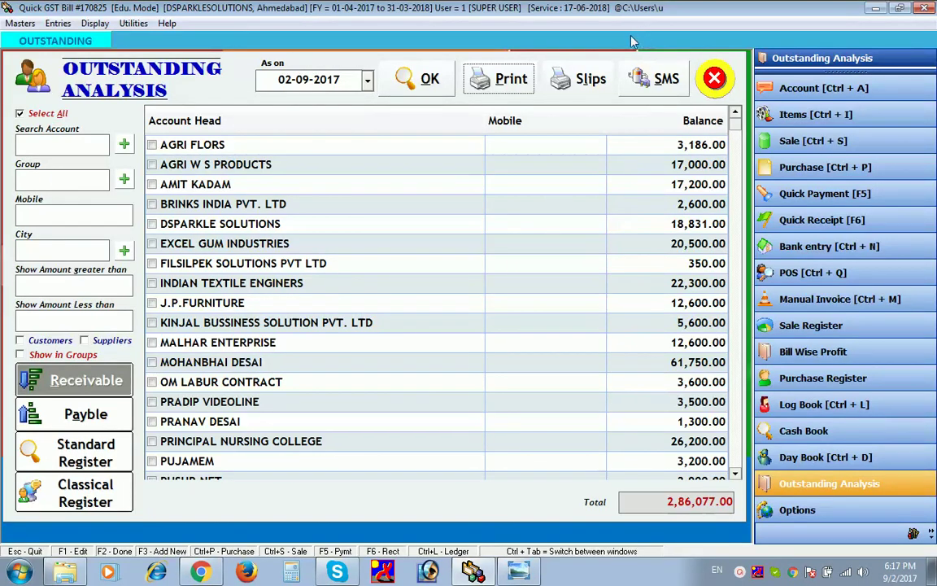
- Open and close the SMS window, then switch the report to Payble
{"action": "left_click", "coordinate": [644, 82]}
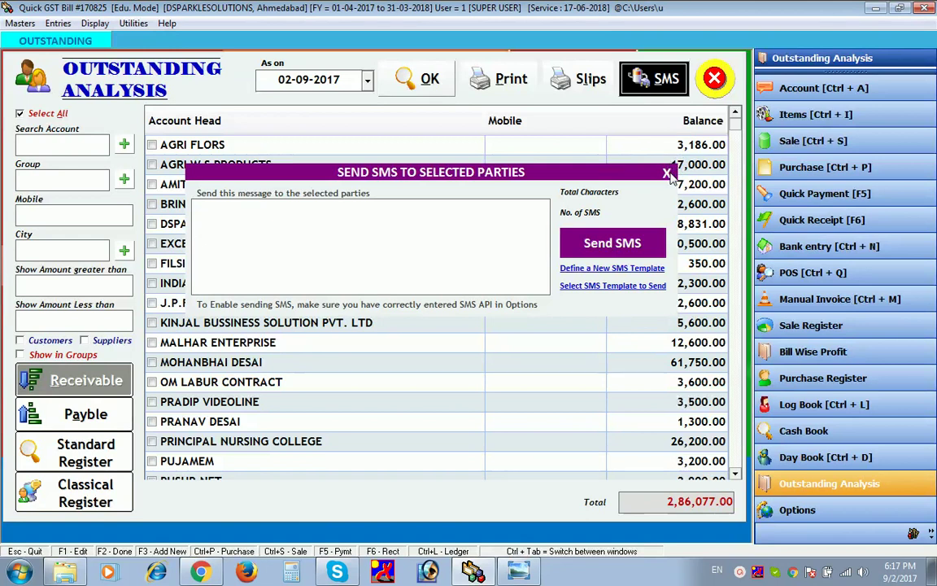
{"action": "left_click", "coordinate": [666, 173]}
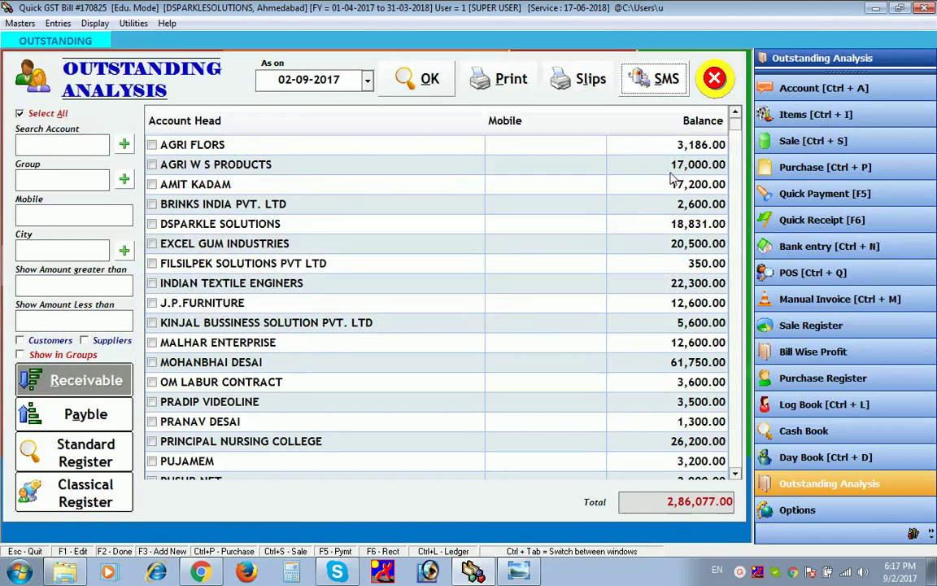
{"action": "left_click", "coordinate": [130, 415]}
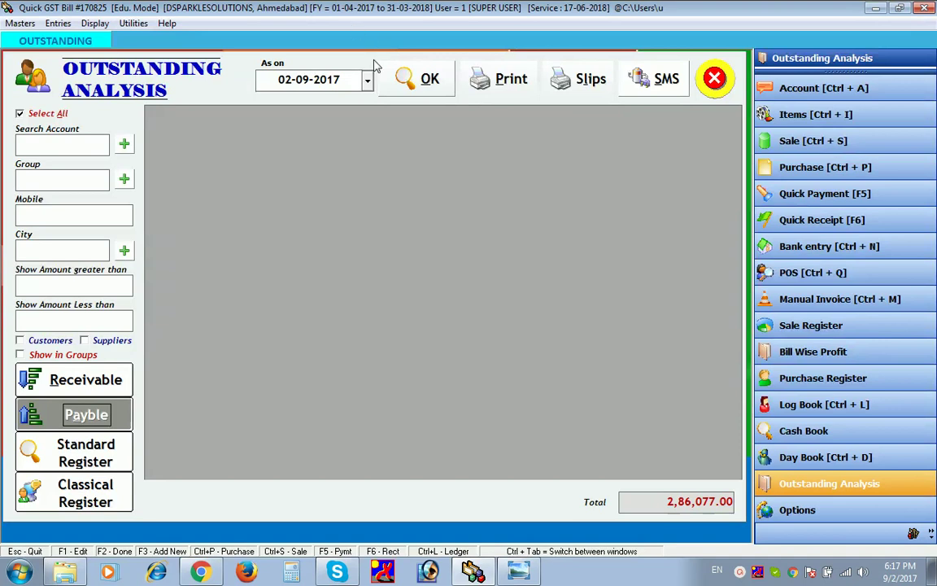
- List the four payables totalling 1,66,133.77, then generate the Standard Register
{"action": "left_click", "coordinate": [397, 81]}
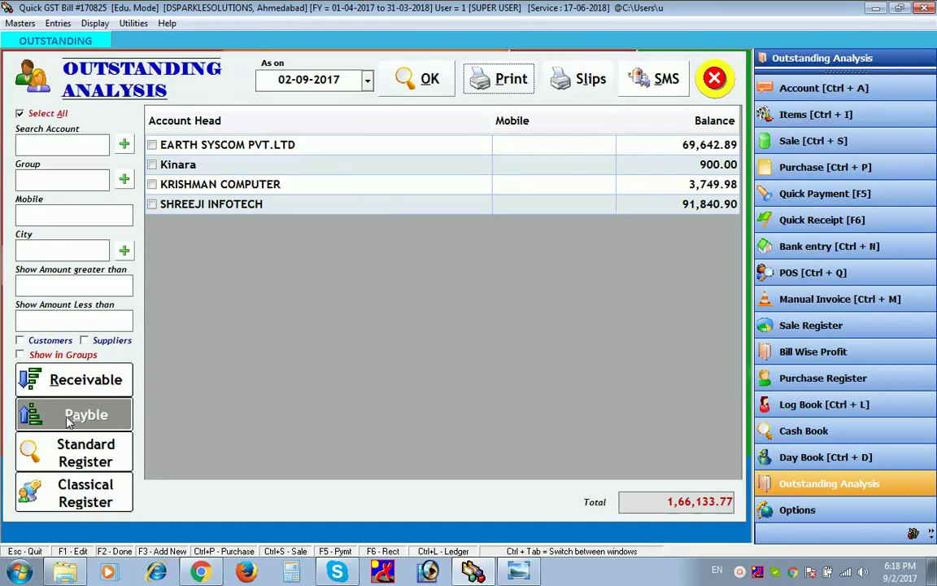
{"action": "left_click", "coordinate": [51, 449]}
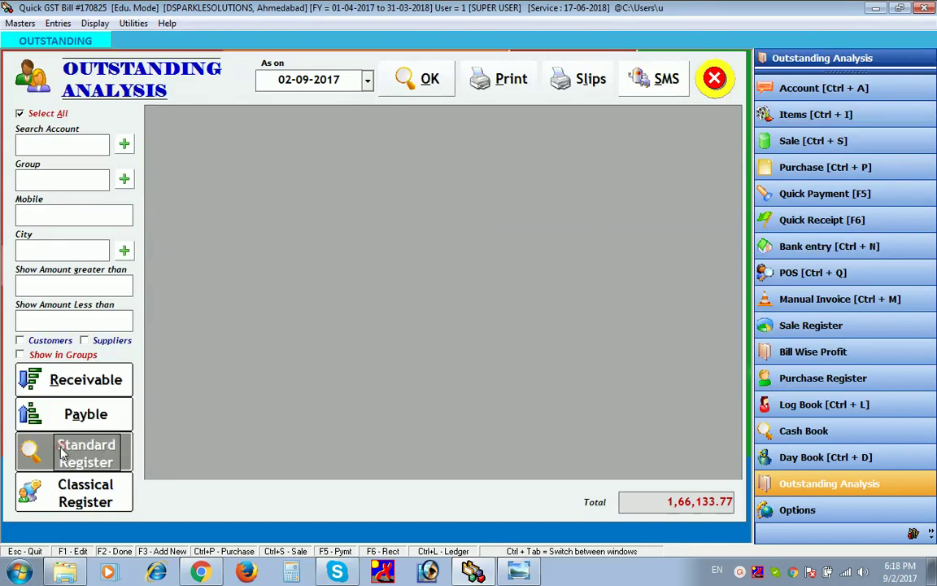
{"action": "left_click", "coordinate": [395, 87]}
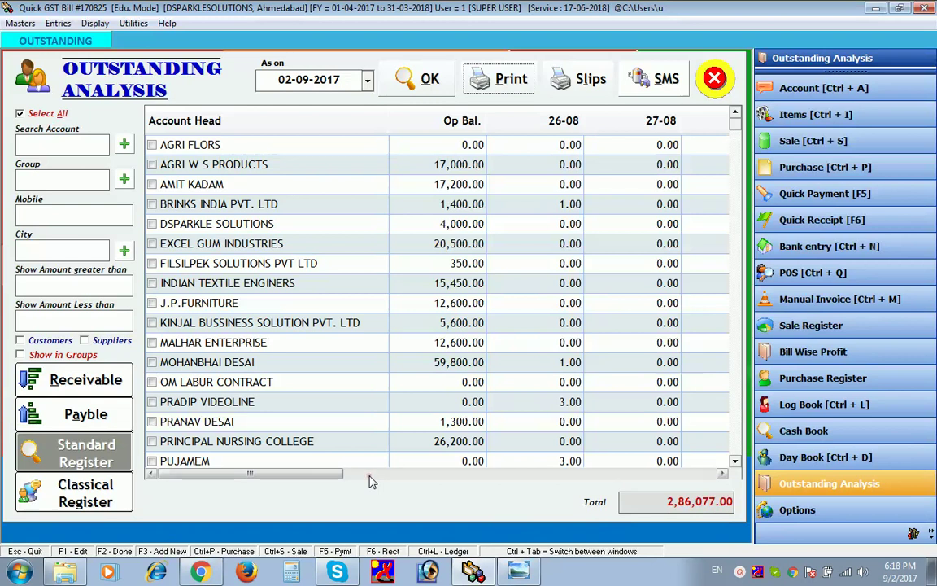
- Scroll the Standard Register grid sideways to see day-wise columns through 01-09
{"action": "left_click", "coordinate": [468, 480]}
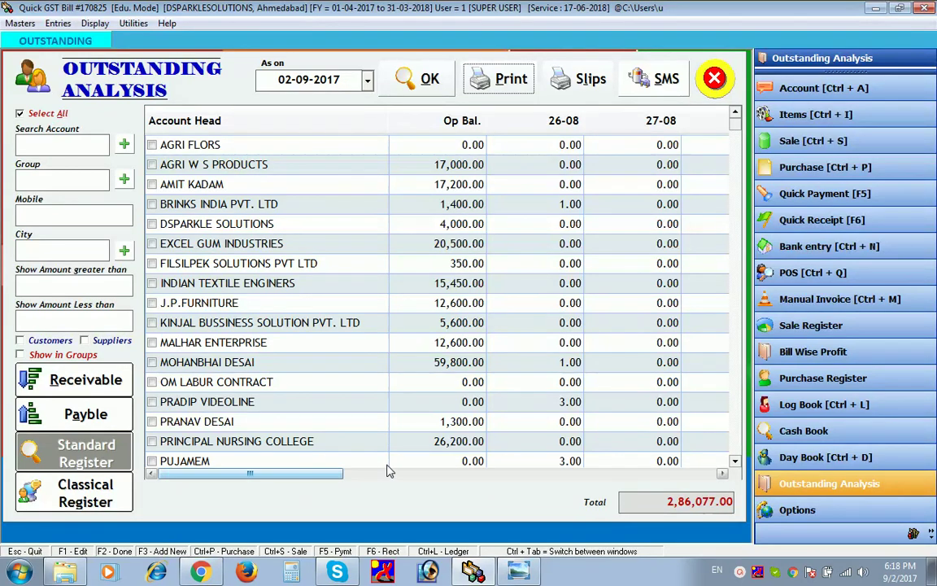
{"action": "left_click", "coordinate": [499, 479]}
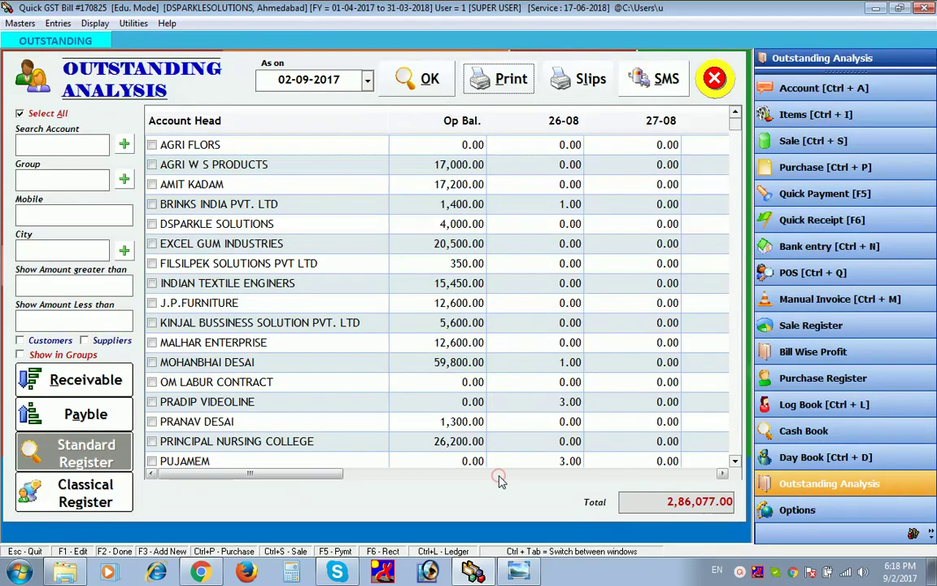
{"action": "left_click", "coordinate": [723, 475]}
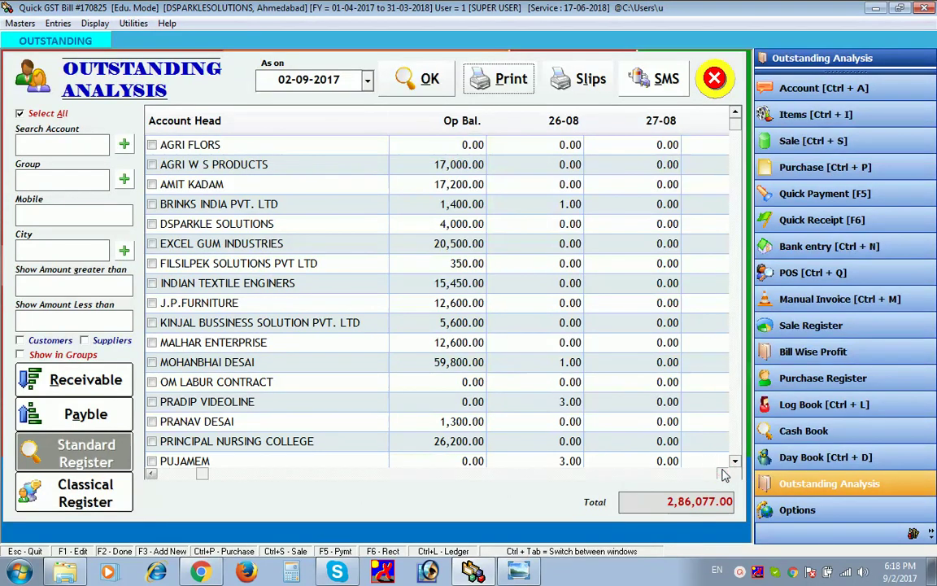
{"action": "left_click", "coordinate": [721, 474]}
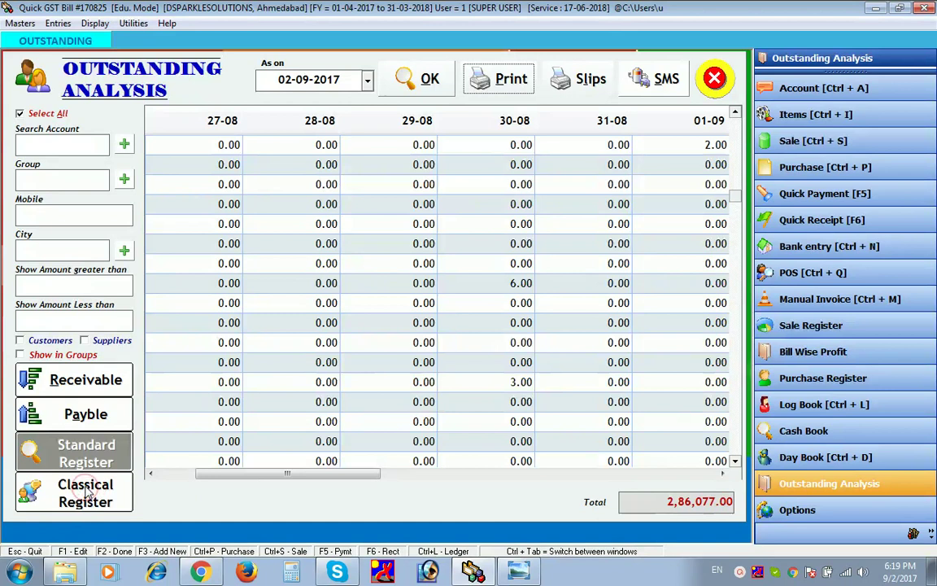
- Generate the Classical Register of outstanding balances with opening balances
{"action": "left_click", "coordinate": [88, 494]}
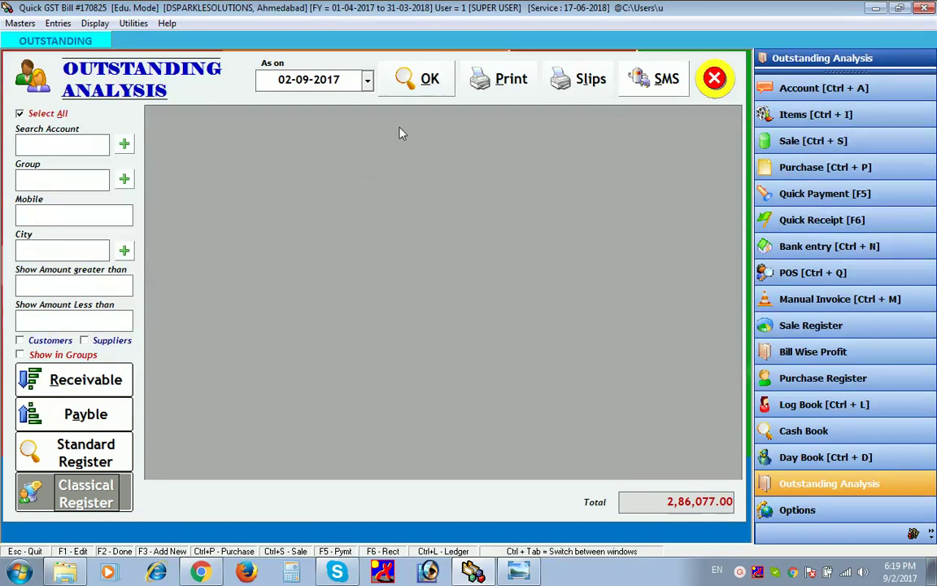
{"action": "left_click", "coordinate": [407, 92]}
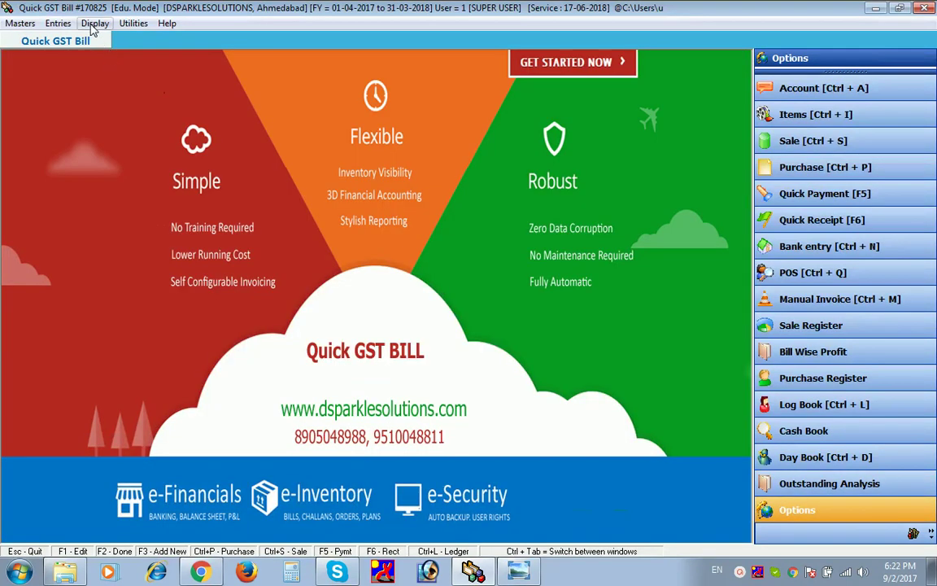
- Go to Display reports > GSTR-1 and open GST Self Audit Tool (Sale)
{"action": "left_click", "coordinate": [91, 28]}
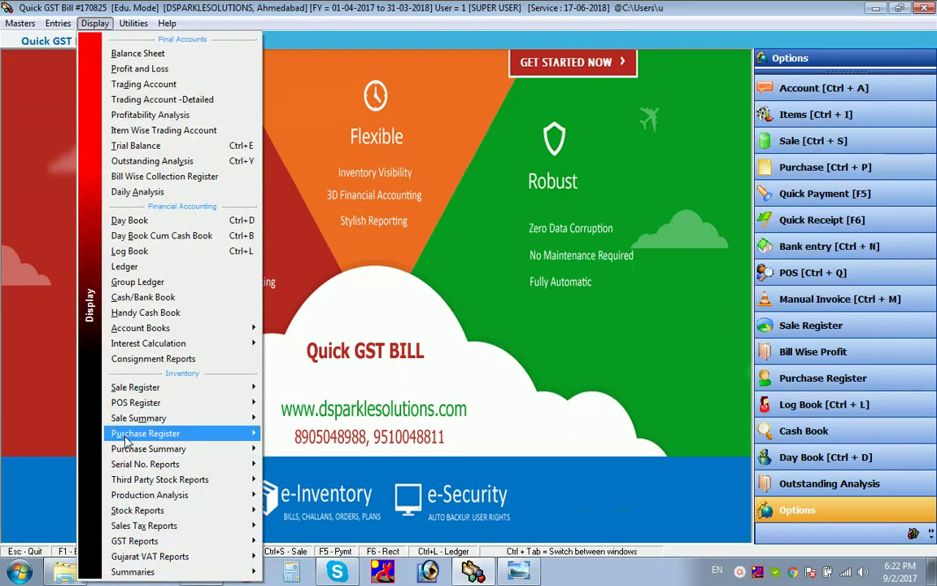
{"action": "mouse_move", "coordinate": [137, 543]}
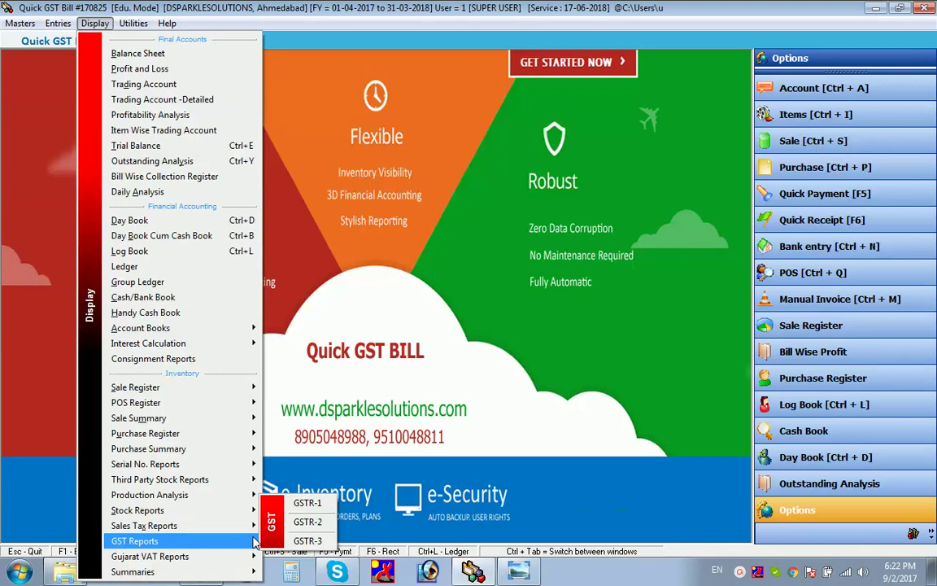
{"action": "left_click", "coordinate": [305, 504]}
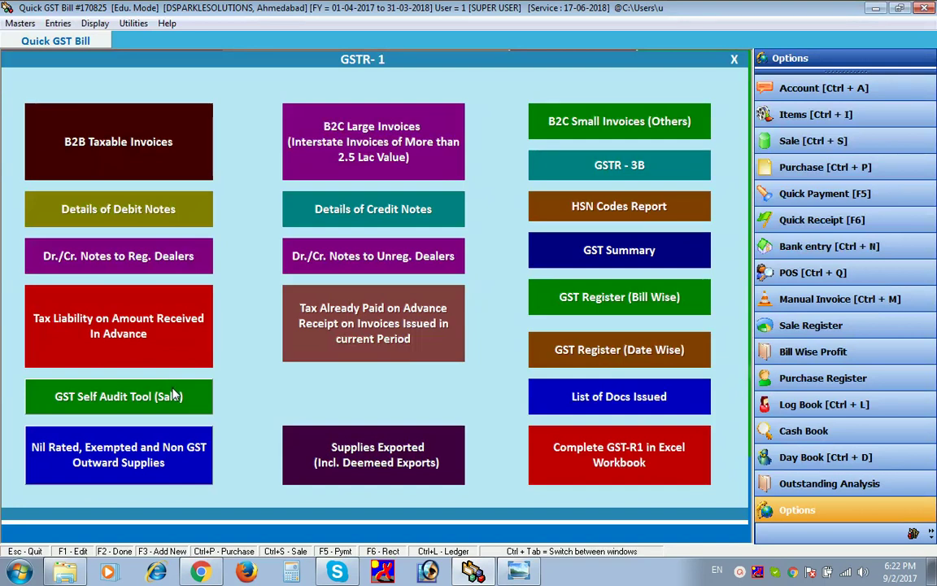
{"action": "left_click", "coordinate": [173, 394]}
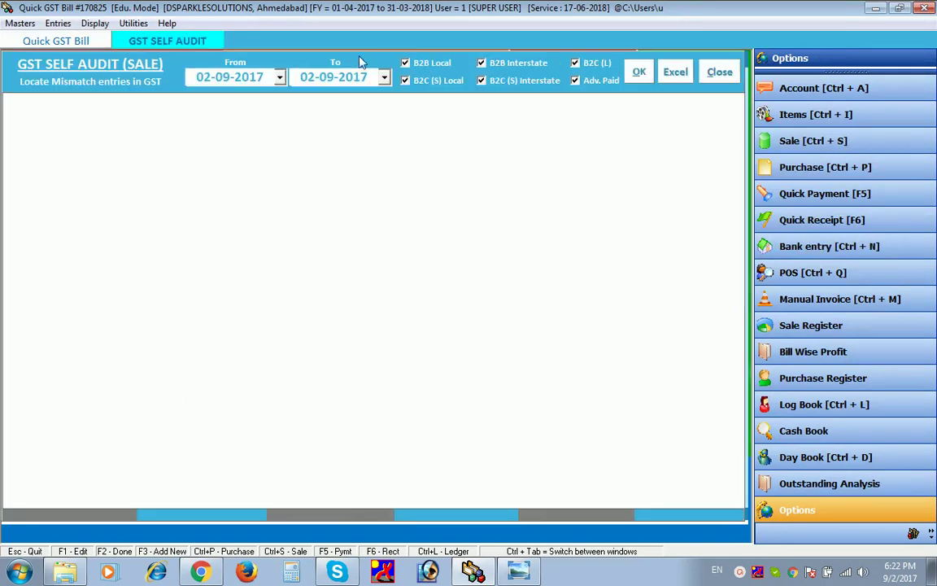
- Set the audit start date to 01-07-2017 and run it through 02-09-2017
{"action": "left_click", "coordinate": [280, 78]}
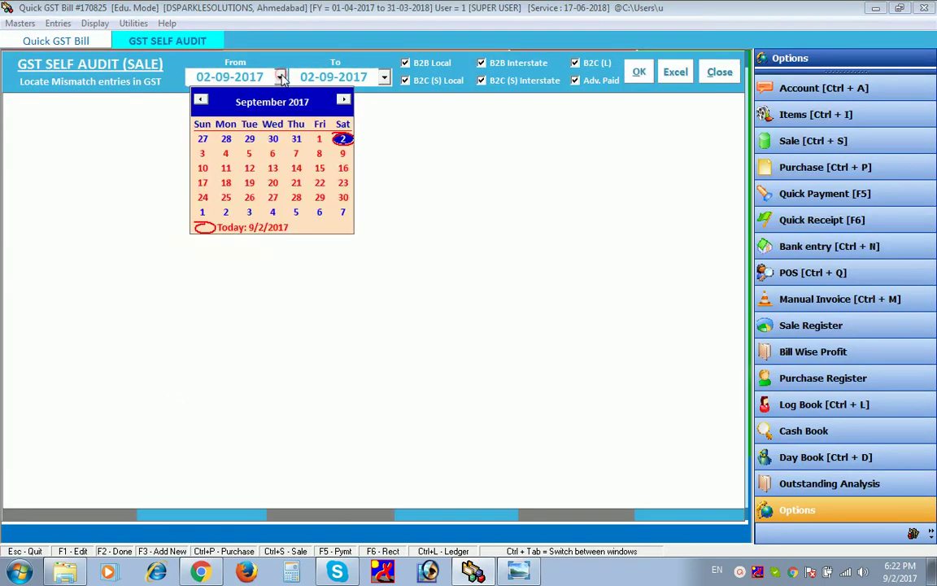
{"action": "left_click", "coordinate": [202, 100]}
{"action": "left_click", "coordinate": [202, 99]}
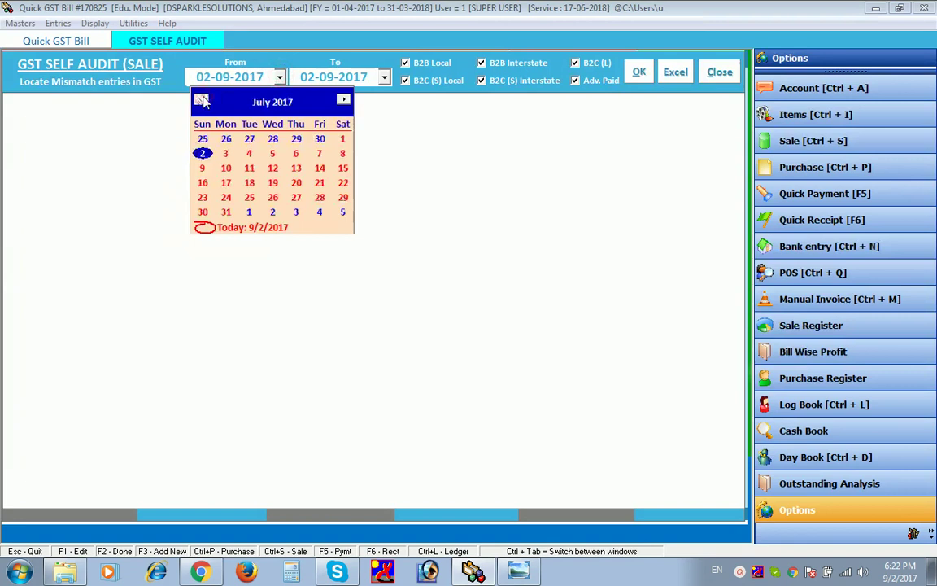
{"action": "left_click", "coordinate": [344, 141]}
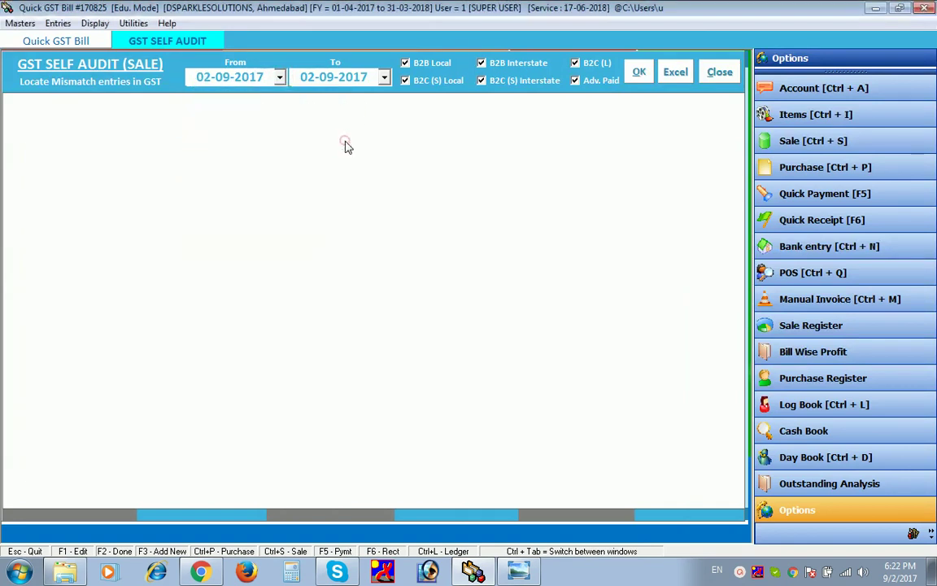
{"action": "left_click", "coordinate": [633, 74]}
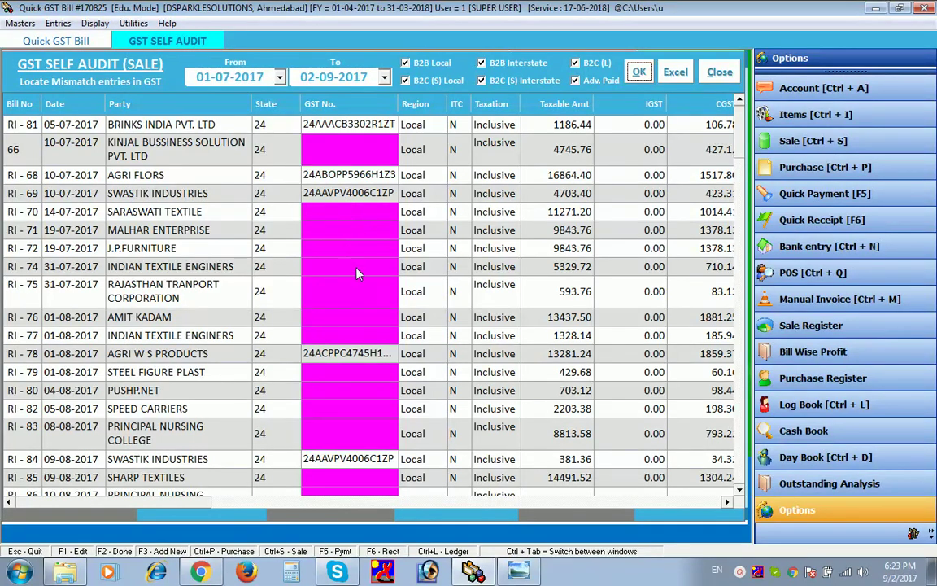
- Scroll through the self audit results for the chosen dates
{"action": "left_click", "coordinate": [621, 502]}
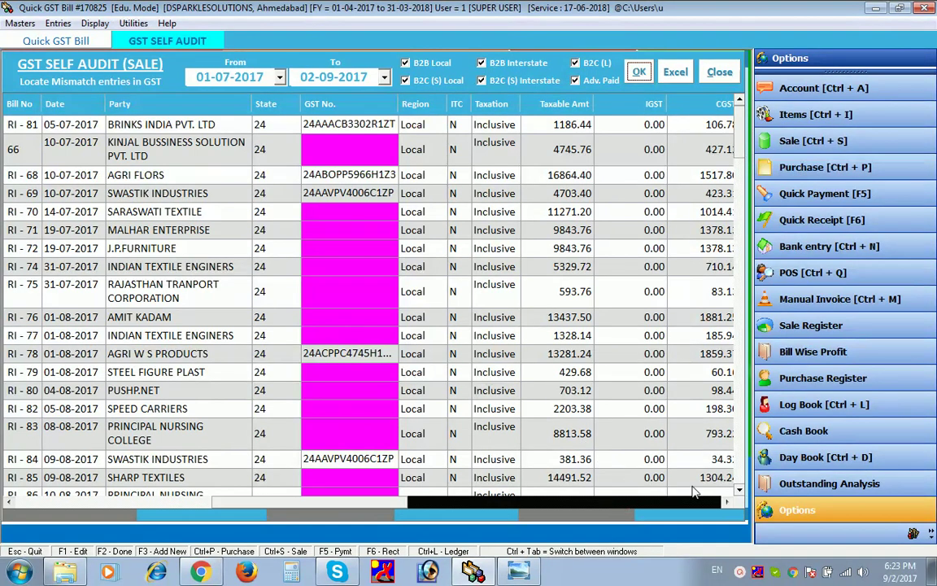
{"action": "scroll", "coordinate": [743, 147], "scroll_direction": "down", "scroll_amount": 3}
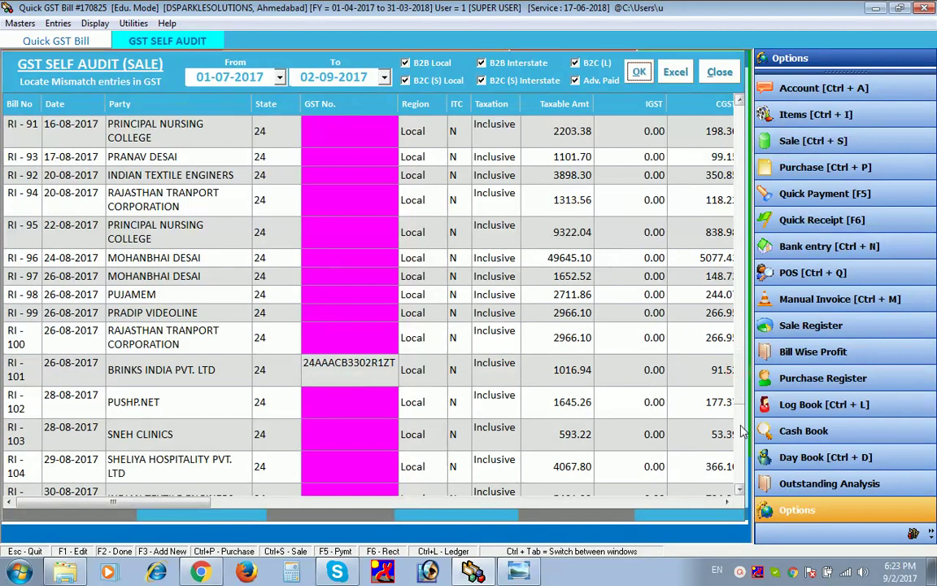
{"action": "scroll", "coordinate": [742, 434], "scroll_direction": "down", "scroll_amount": 1}
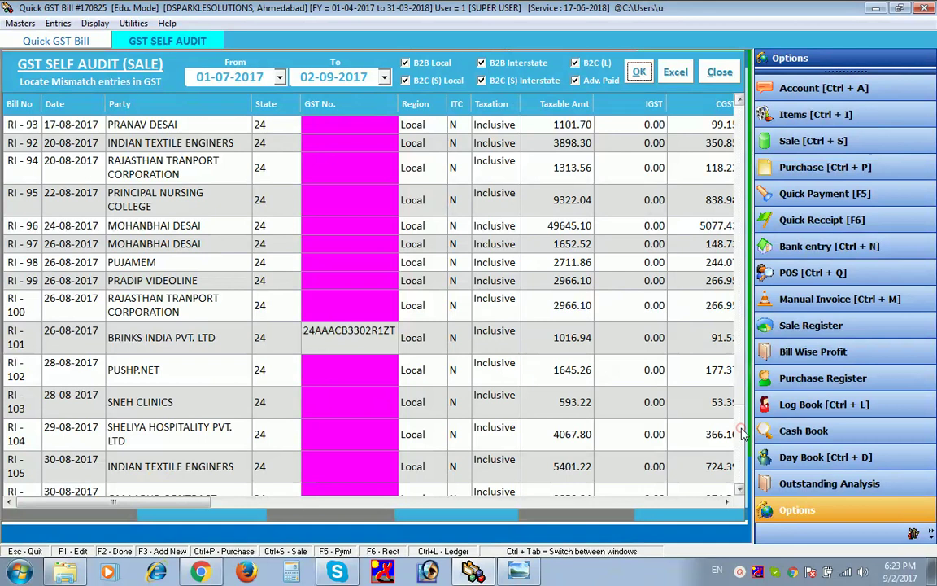
{"action": "scroll", "coordinate": [742, 434], "scroll_direction": "down", "scroll_amount": 2}
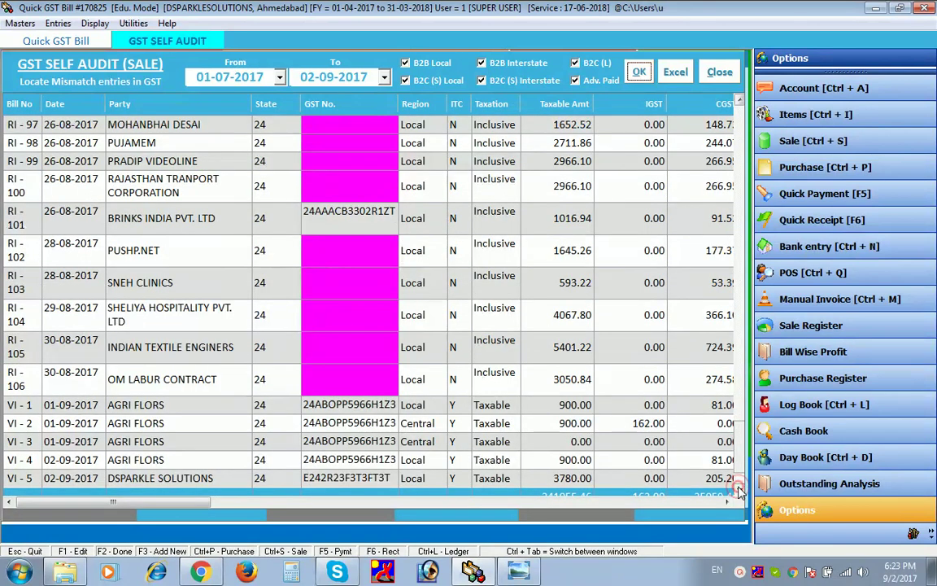
{"action": "left_click", "coordinate": [740, 489]}
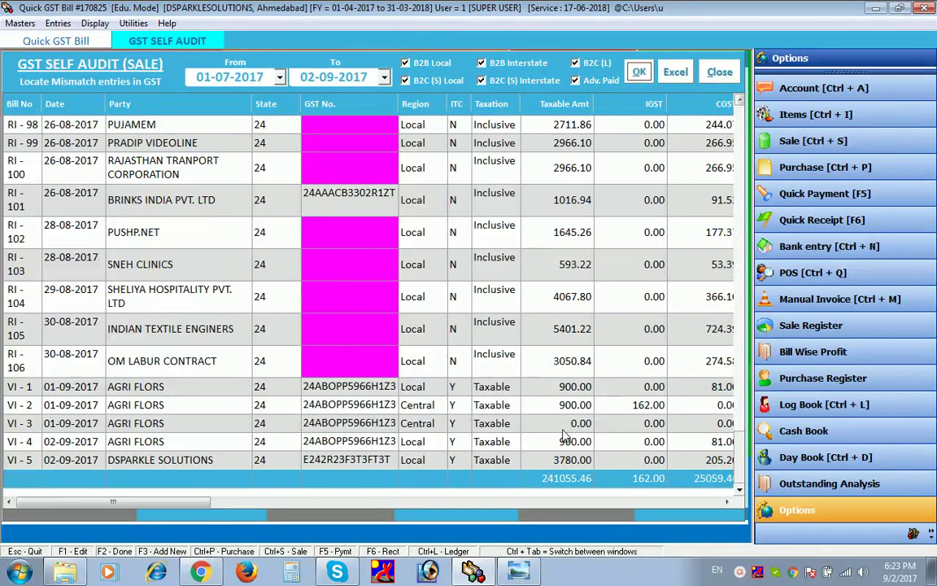
{"action": "scroll", "coordinate": [488, 390], "scroll_direction": "down", "scroll_amount": 1}
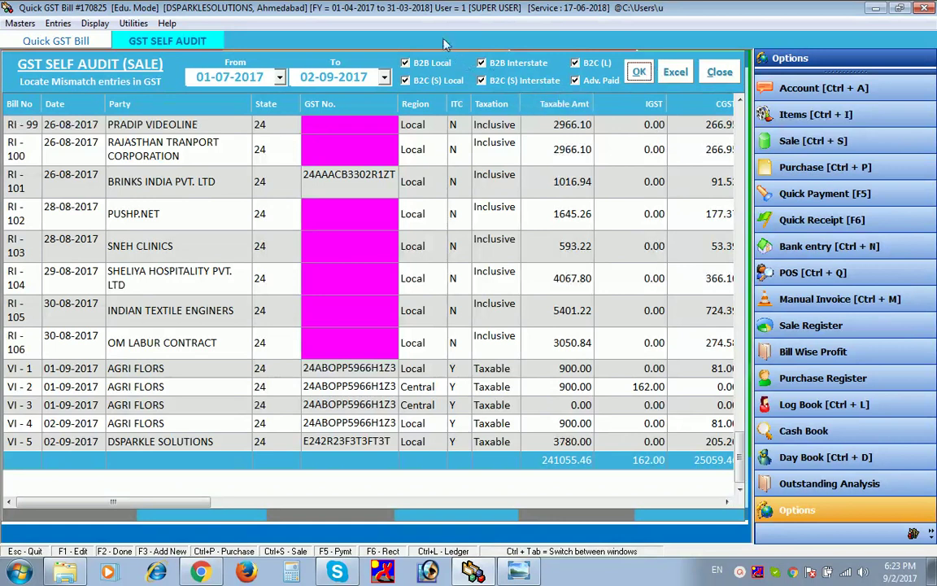
- Rerun the audit limited to B2B Local sales only
{"action": "left_click", "coordinate": [409, 80]}
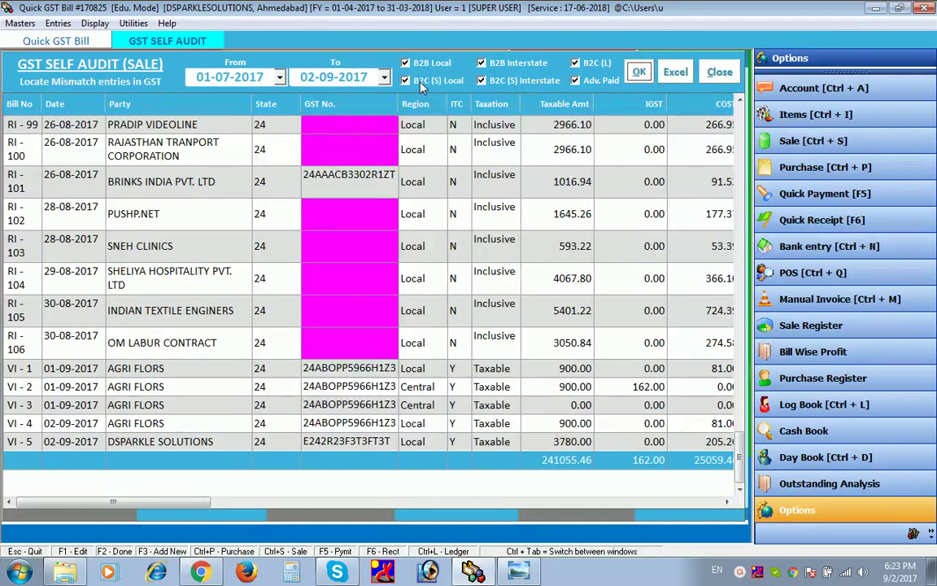
{"action": "left_click", "coordinate": [506, 80]}
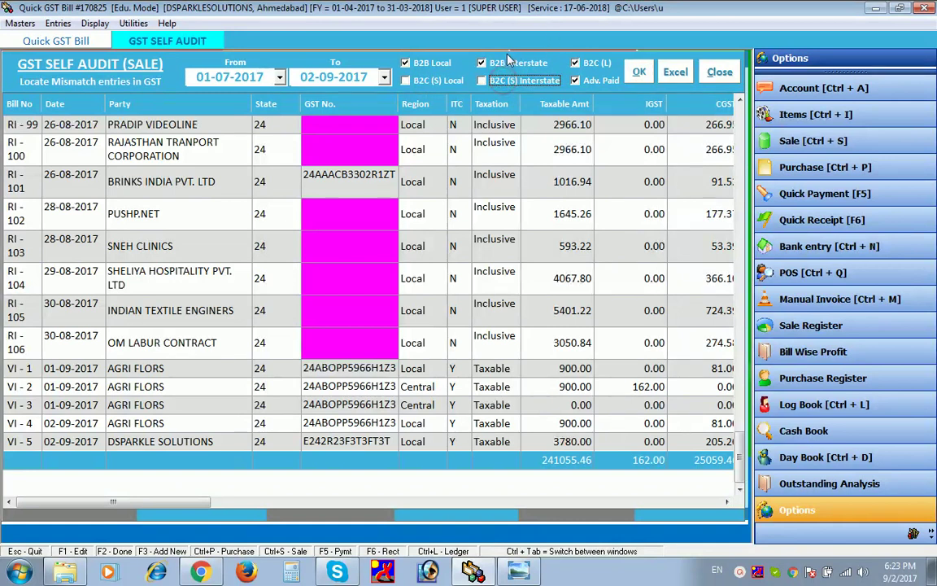
{"action": "left_click", "coordinate": [509, 62]}
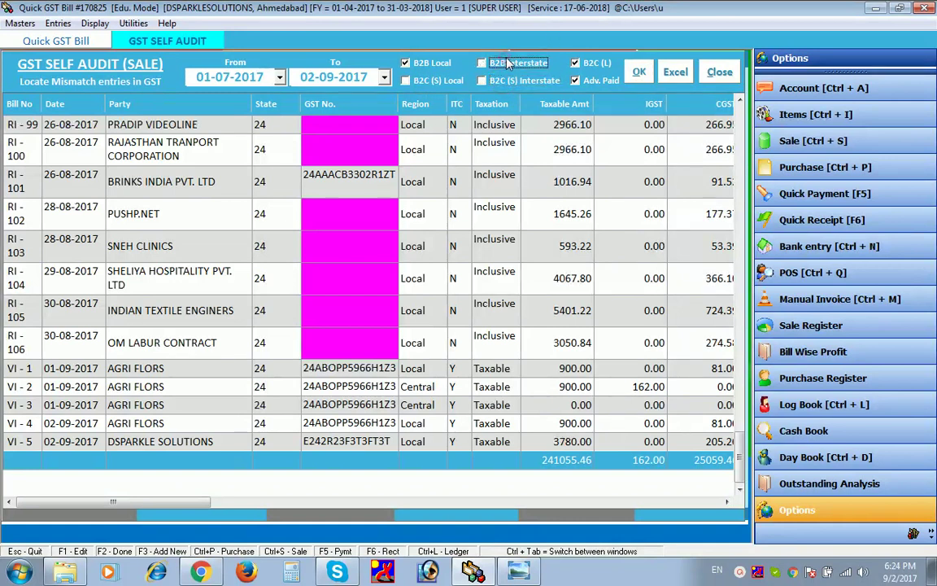
{"action": "left_click", "coordinate": [579, 62]}
{"action": "left_click", "coordinate": [589, 82]}
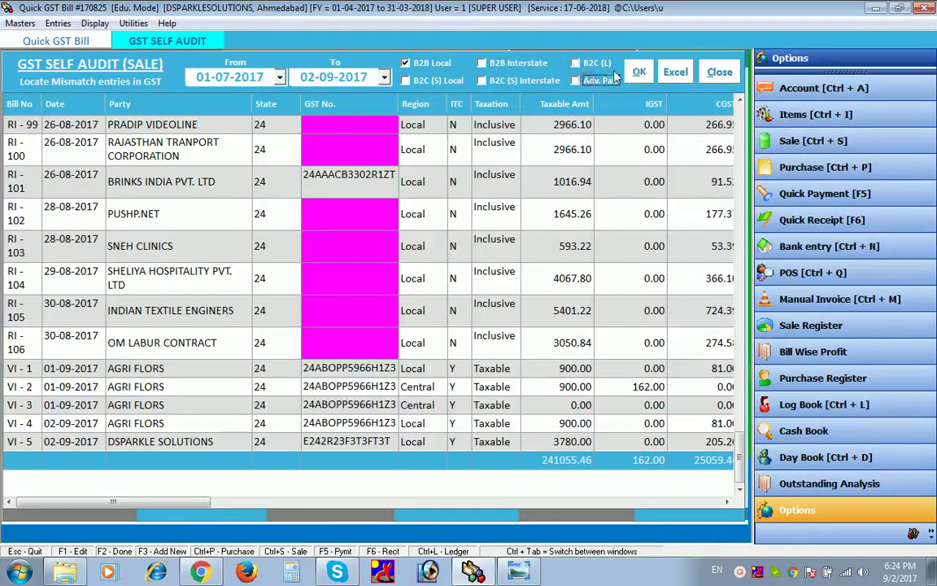
{"action": "left_click", "coordinate": [637, 73]}
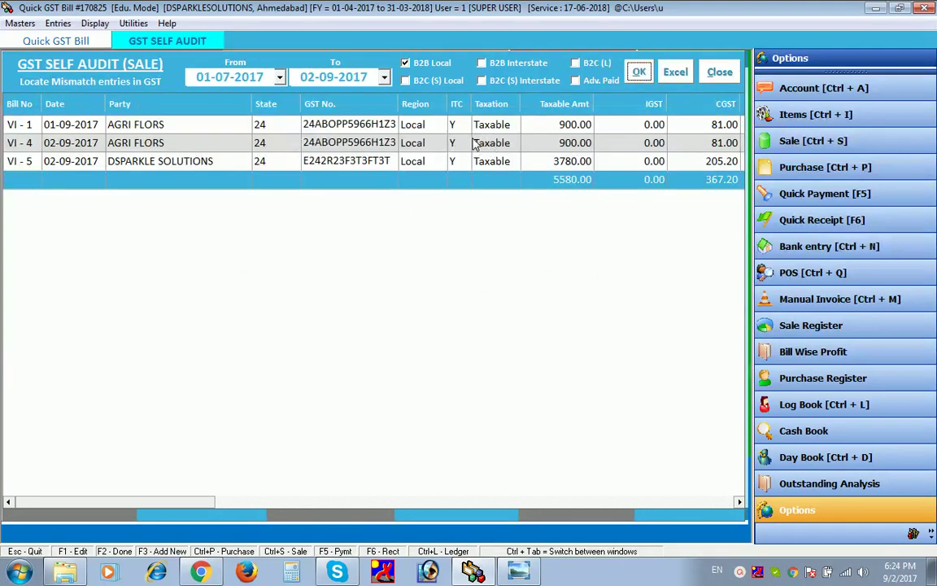
- Rerun the audit for B2C (S) Local and B2C (L) sales only
{"action": "left_click", "coordinate": [437, 83]}
{"action": "left_click", "coordinate": [406, 63]}
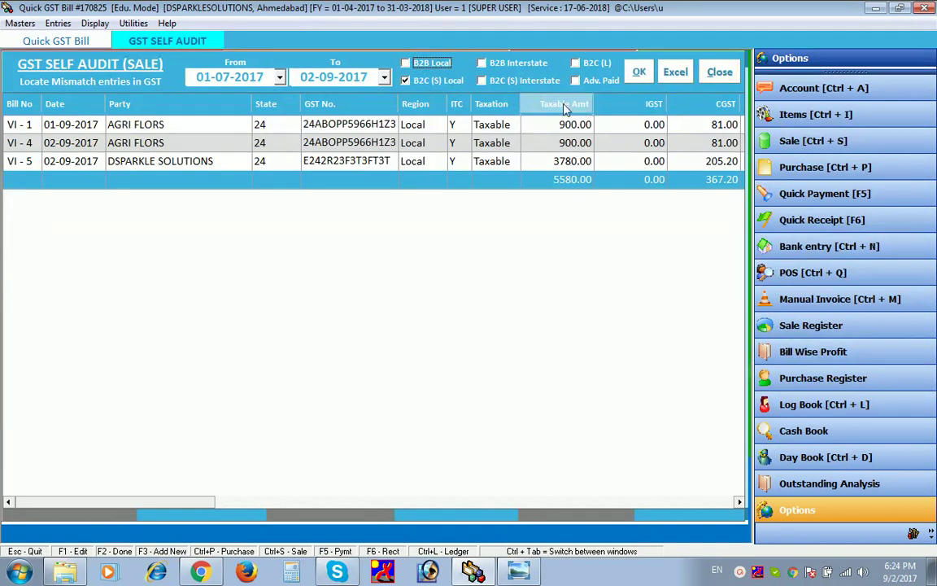
{"action": "left_click", "coordinate": [575, 63]}
{"action": "left_click", "coordinate": [639, 73]}
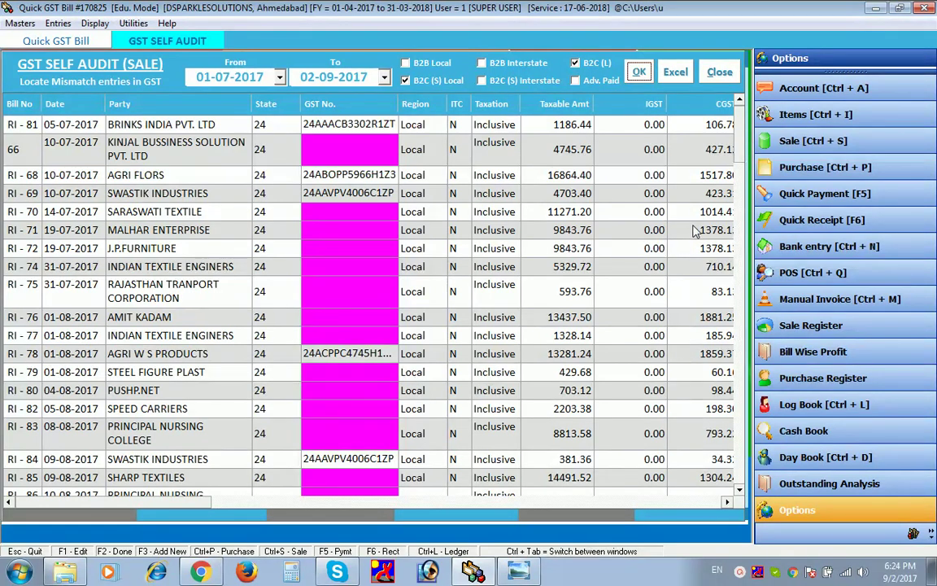
- Close the self audit and load the GSTR-3B figures for 02-09-2017
{"action": "left_click", "coordinate": [717, 73]}
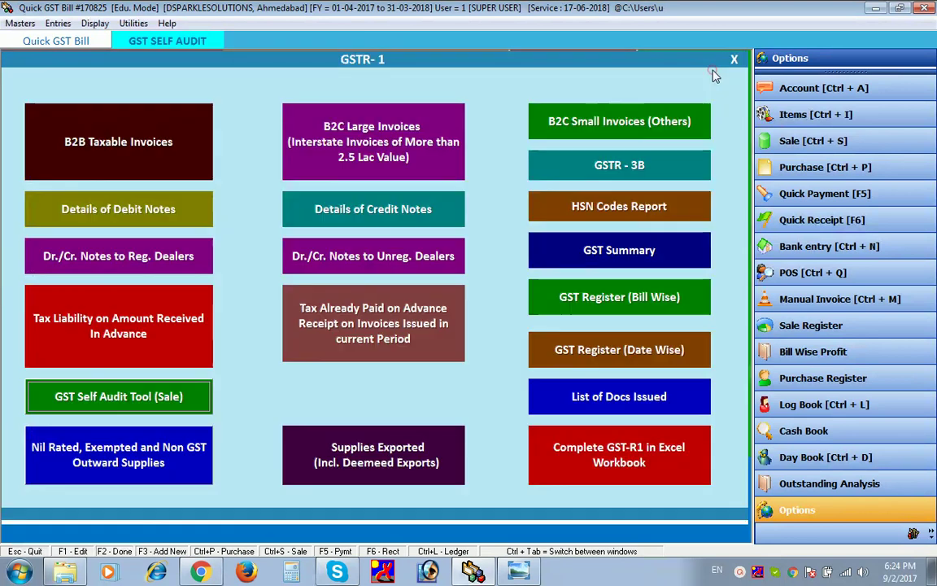
{"action": "left_click", "coordinate": [608, 166]}
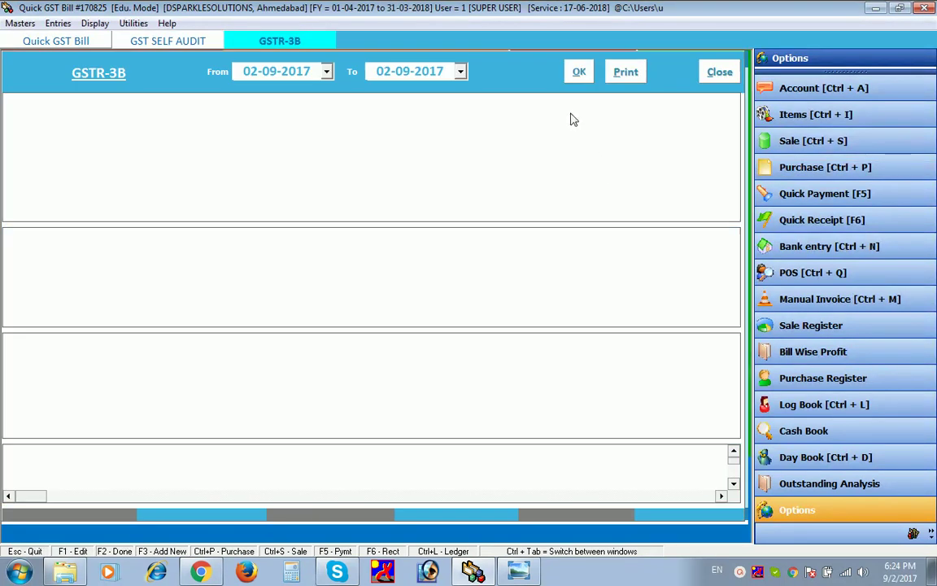
{"action": "left_click", "coordinate": [576, 74]}
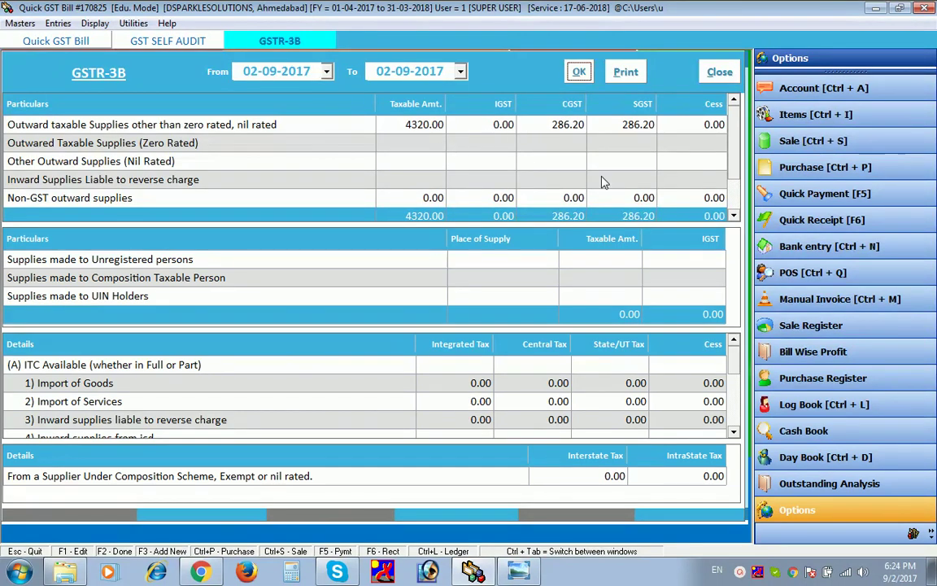
- Preview the GSTR-3B print showing 4320.00 taxable outward supplies, then close the preview and form
{"action": "left_click", "coordinate": [623, 74]}
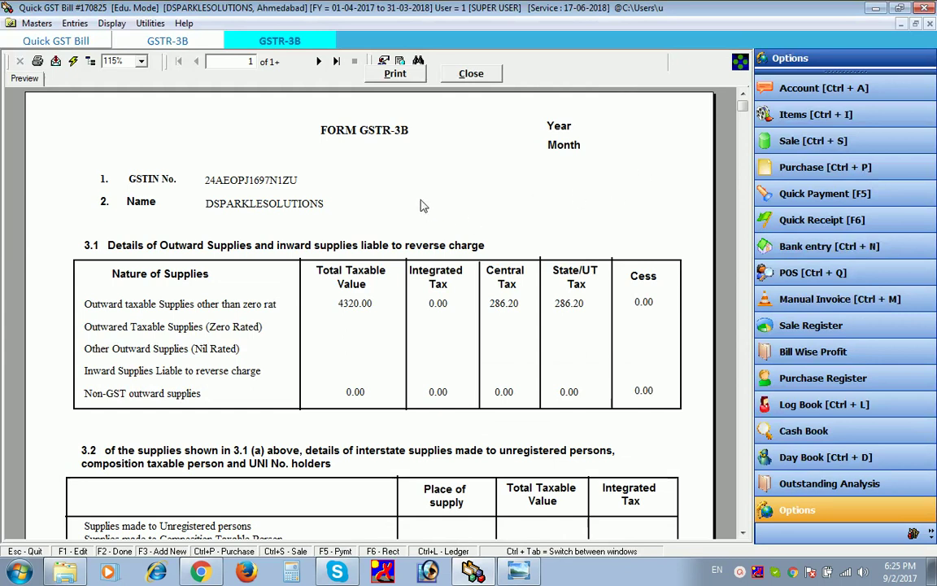
{"action": "left_click_drag", "start_coordinate": [742, 106], "coordinate": [762, 533]}
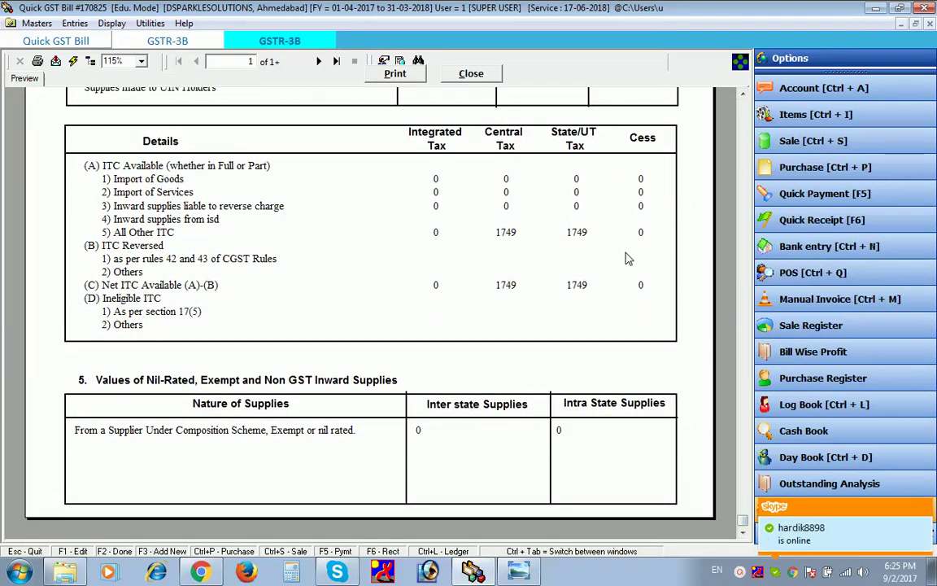
{"action": "left_click", "coordinate": [477, 78]}
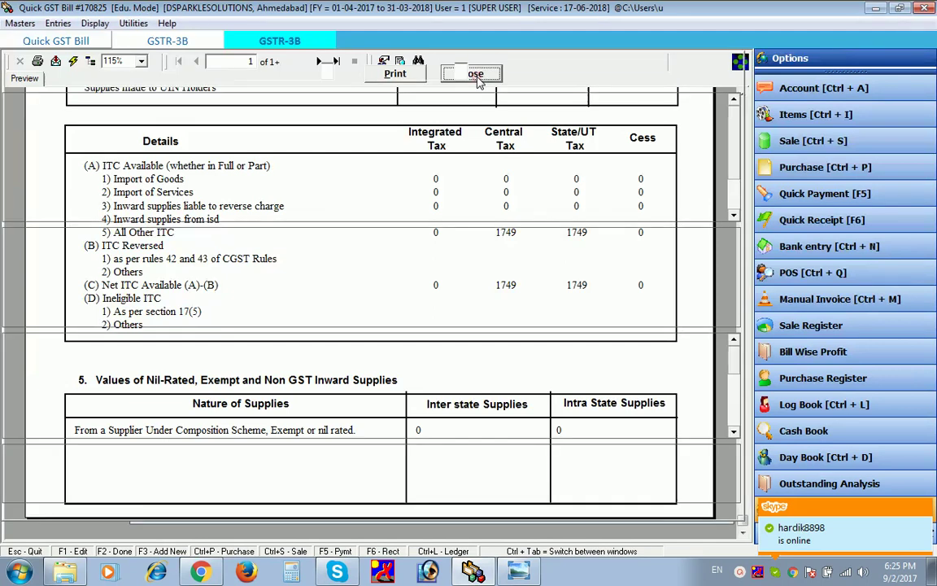
{"action": "left_click", "coordinate": [720, 72]}
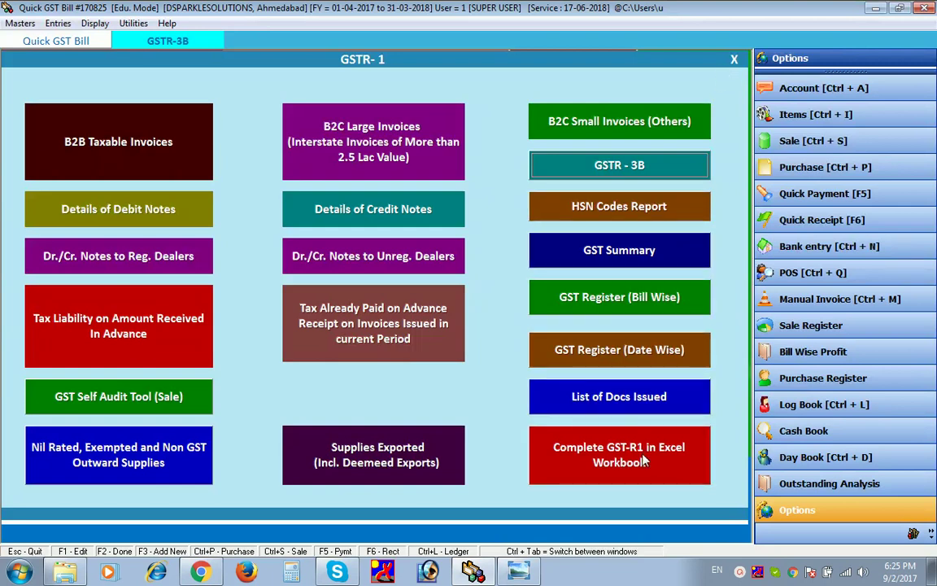
- Create the complete GSTR-1 Excel workbook for 02-09-2017 and bring it up in Excel
{"action": "left_click", "coordinate": [644, 461]}
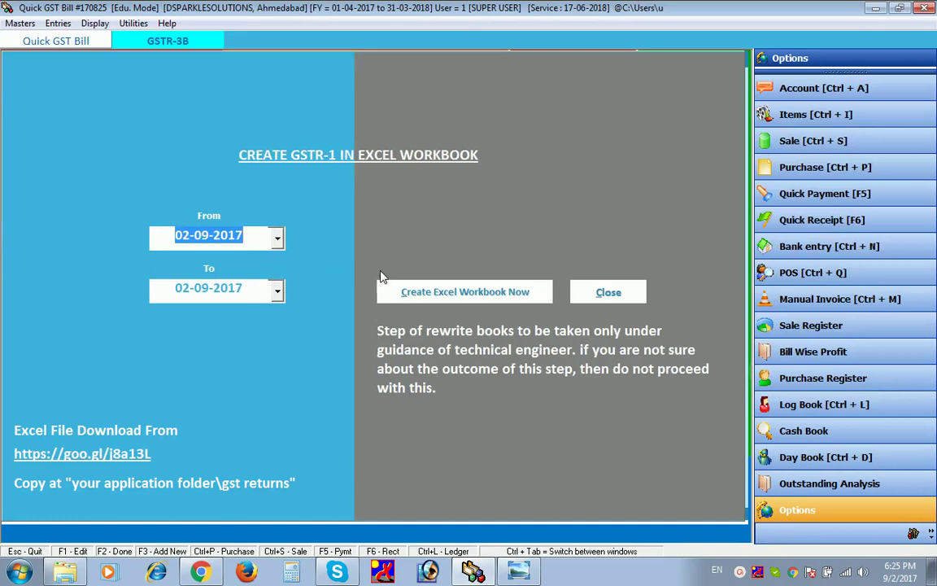
{"action": "left_click", "coordinate": [466, 292]}
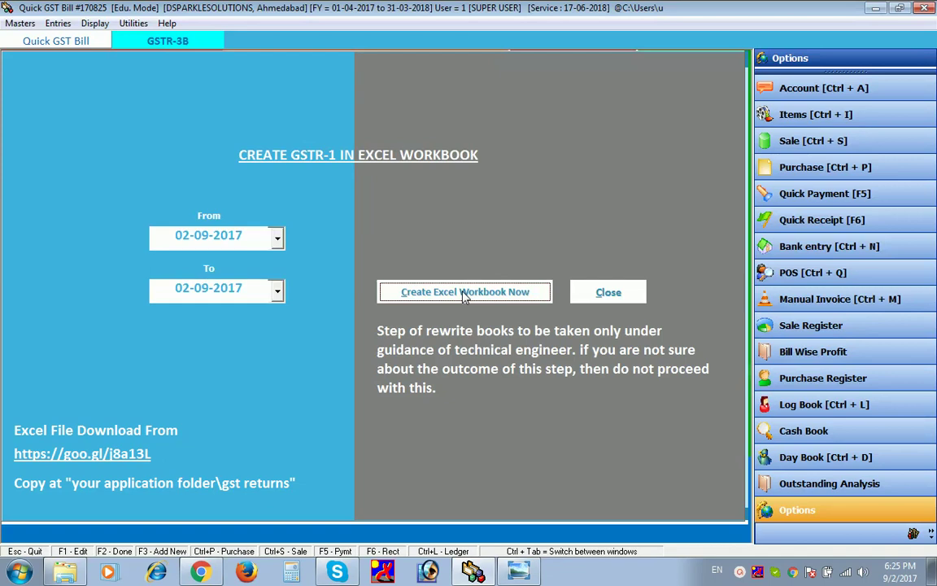
{"action": "left_click", "coordinate": [463, 293]}
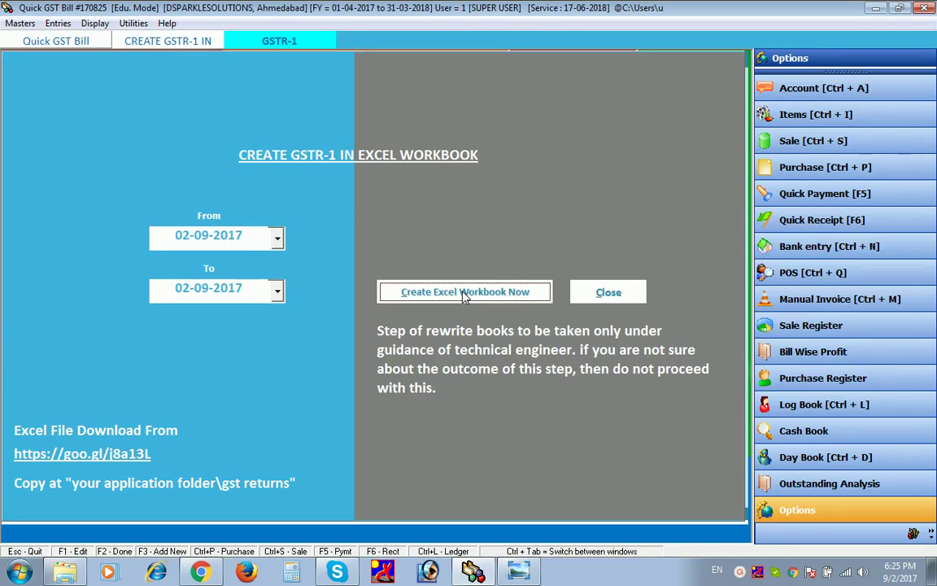
{"action": "left_click", "coordinate": [464, 294]}
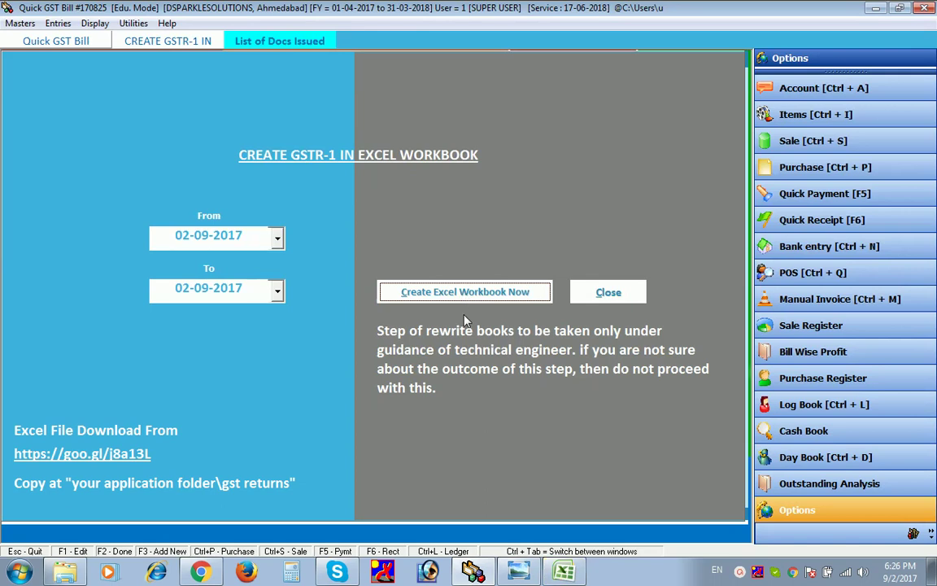
{"action": "left_click", "coordinate": [561, 573]}
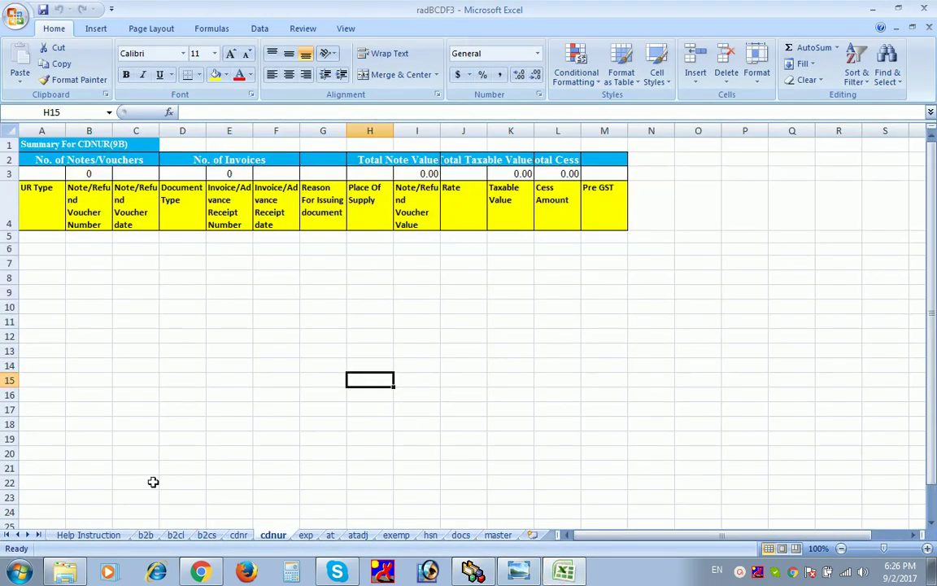
- Widen column C on the b2b sheet to show invoice dates, then review b2cl, b2cs, cdnr and cdnur
{"action": "left_click", "coordinate": [145, 535]}
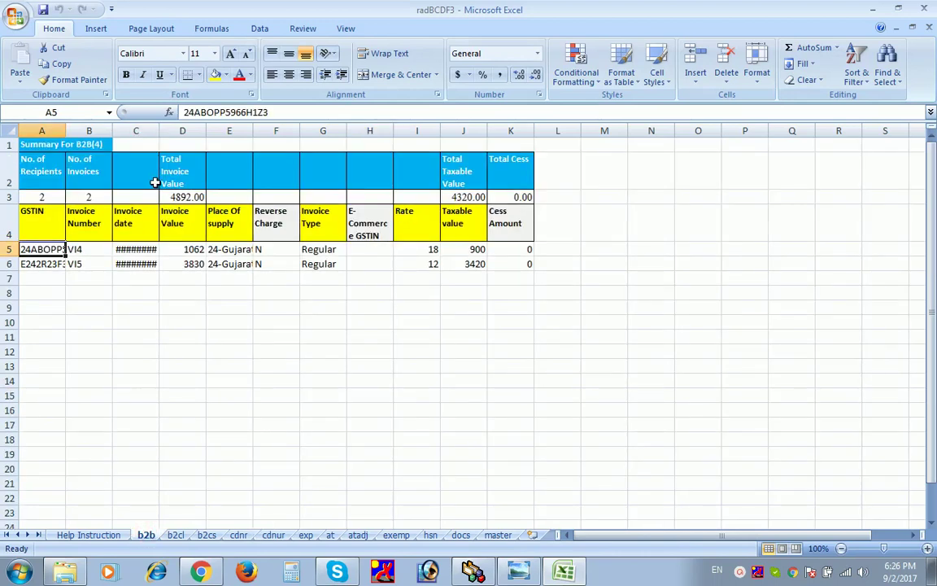
{"action": "left_click_drag", "start_coordinate": [157, 133], "coordinate": [168, 133]}
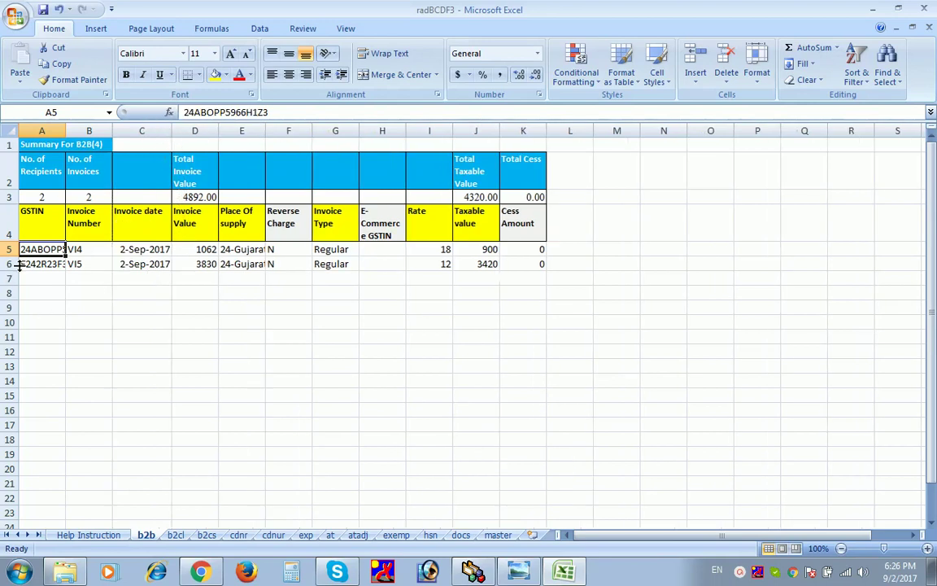
{"action": "left_click", "coordinate": [181, 537]}
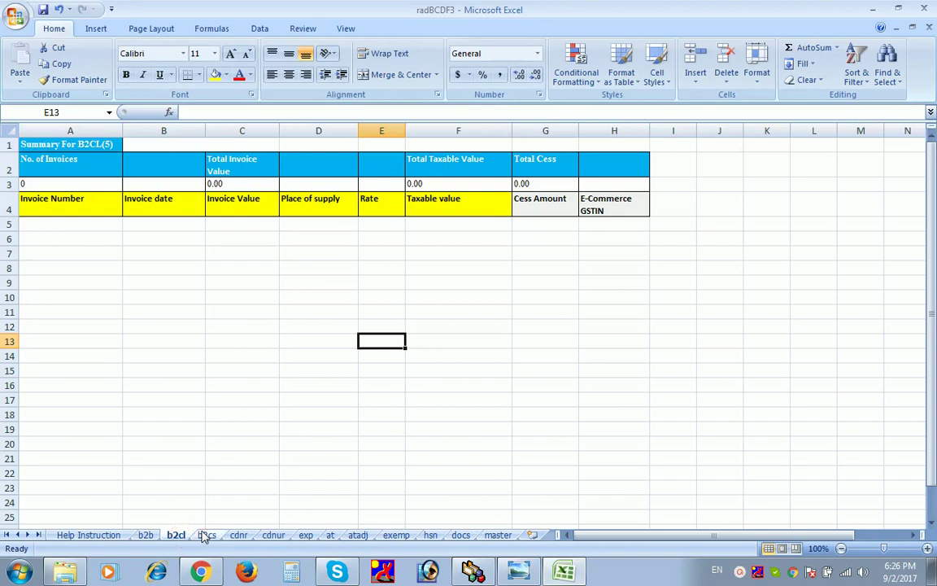
{"action": "left_click", "coordinate": [207, 536]}
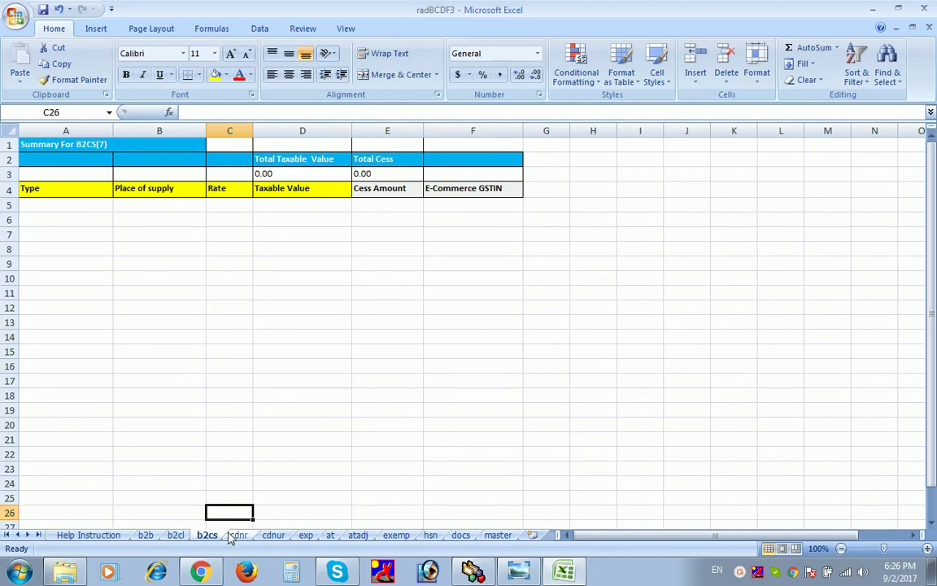
{"action": "left_click", "coordinate": [236, 535]}
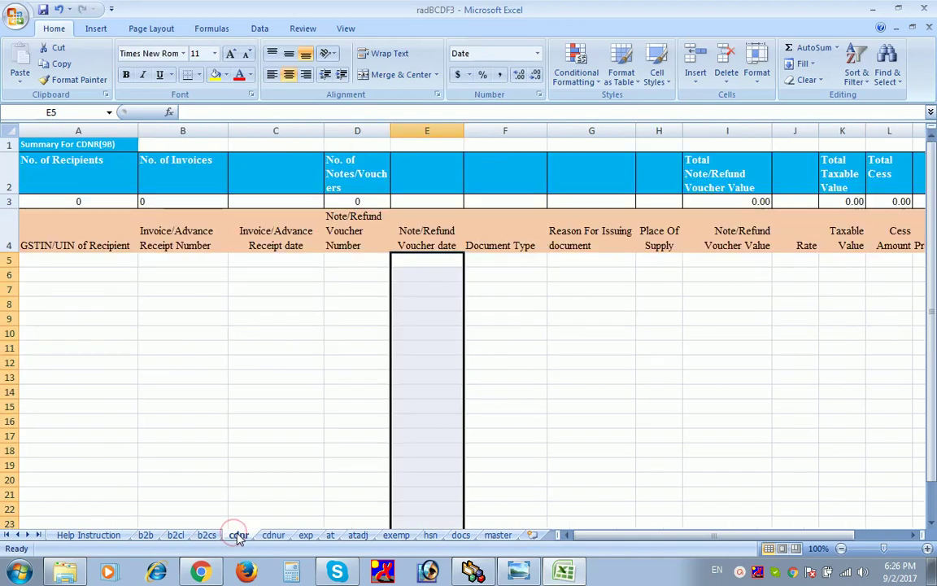
{"action": "left_click", "coordinate": [272, 535]}
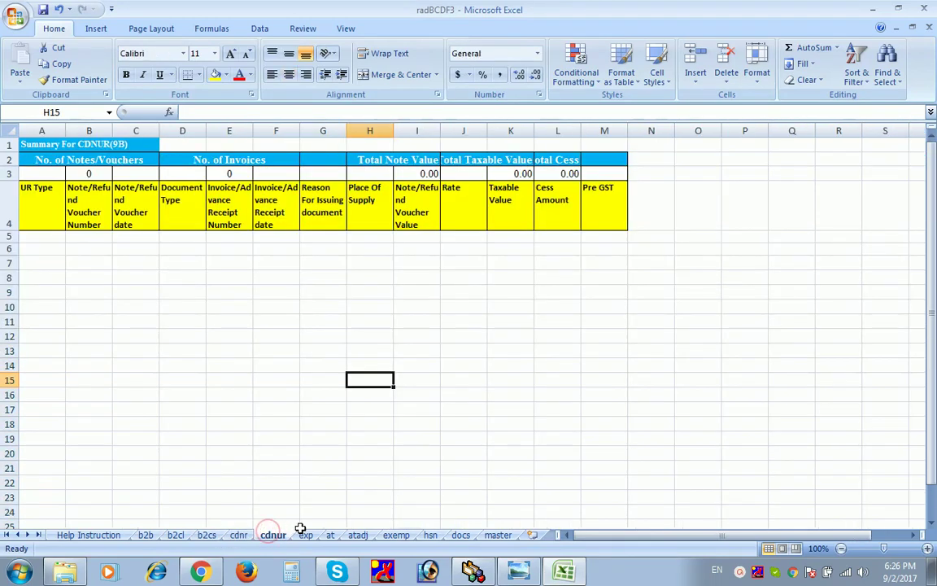
- Review the exp, at, exemp, hsn and docs sheets, finishing on the master lookup sheet
{"action": "left_click", "coordinate": [306, 536]}
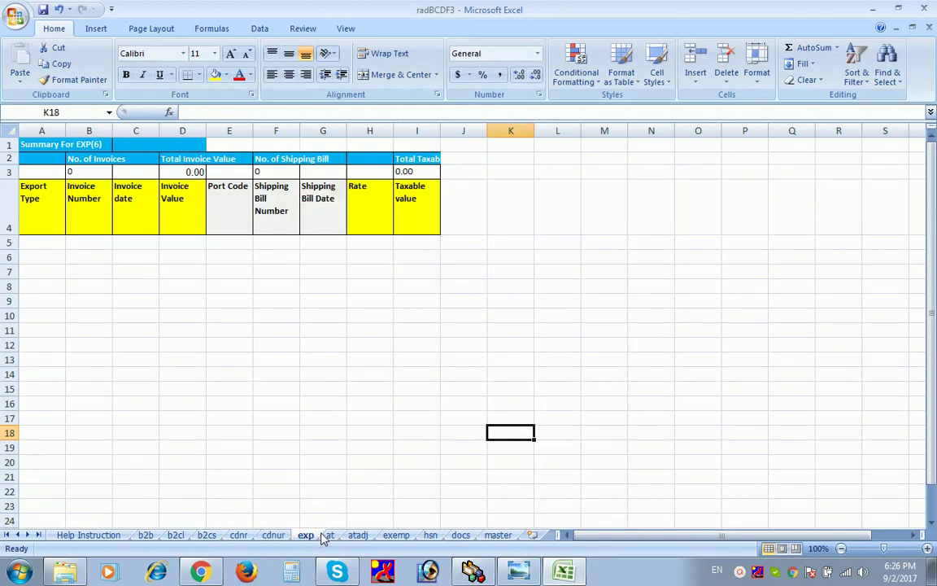
{"action": "left_click", "coordinate": [329, 535]}
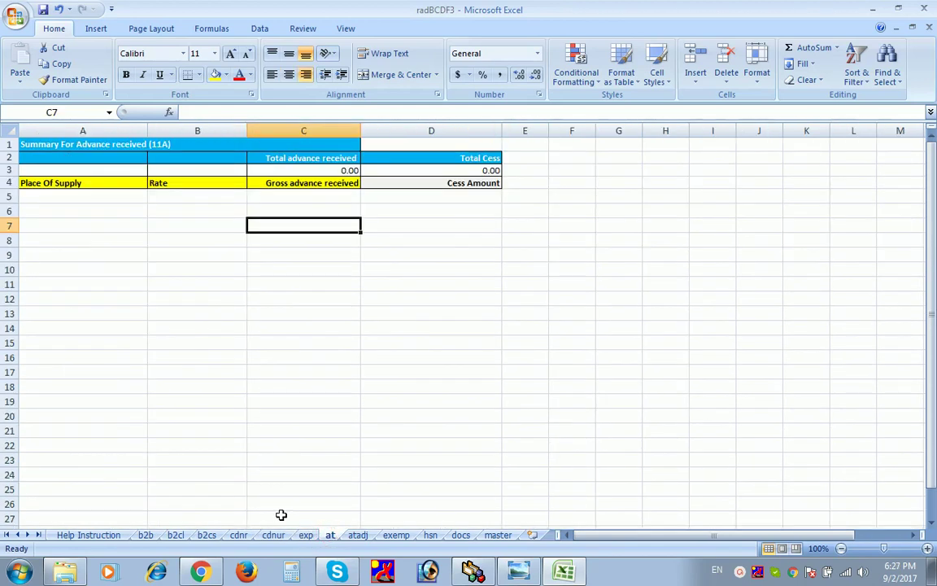
{"action": "left_click", "coordinate": [396, 535]}
{"action": "left_click", "coordinate": [423, 526]}
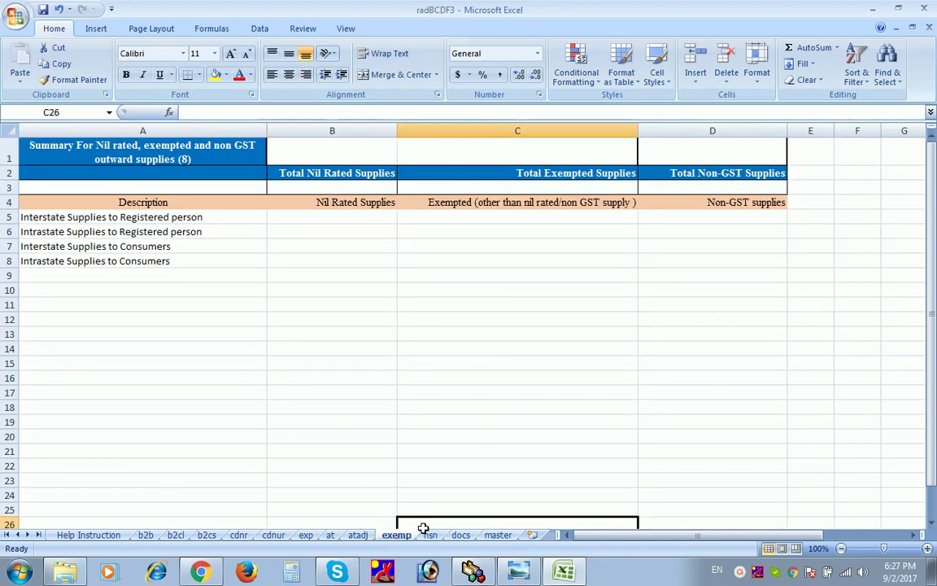
{"action": "left_click", "coordinate": [430, 536]}
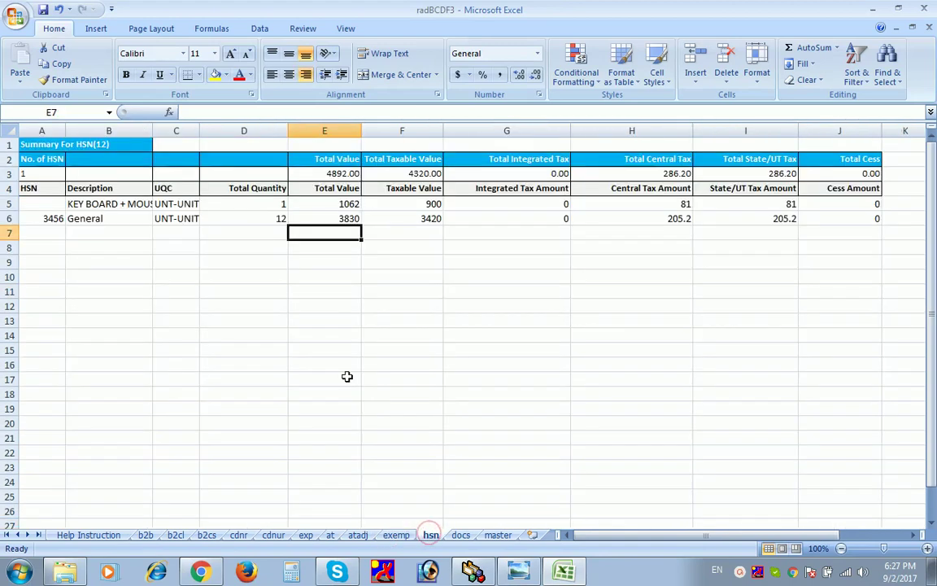
{"action": "left_click", "coordinate": [460, 527]}
{"action": "left_click", "coordinate": [462, 535]}
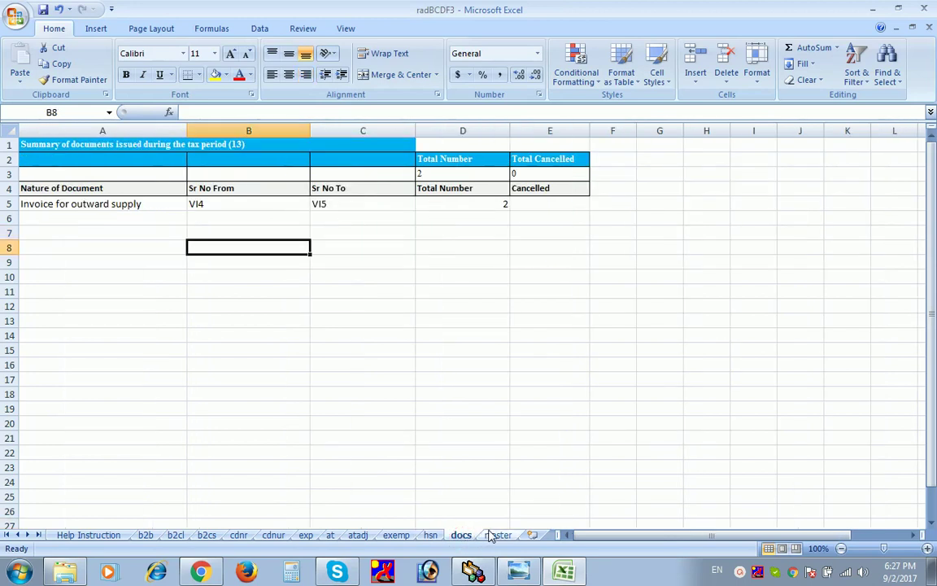
{"action": "left_click", "coordinate": [496, 536]}
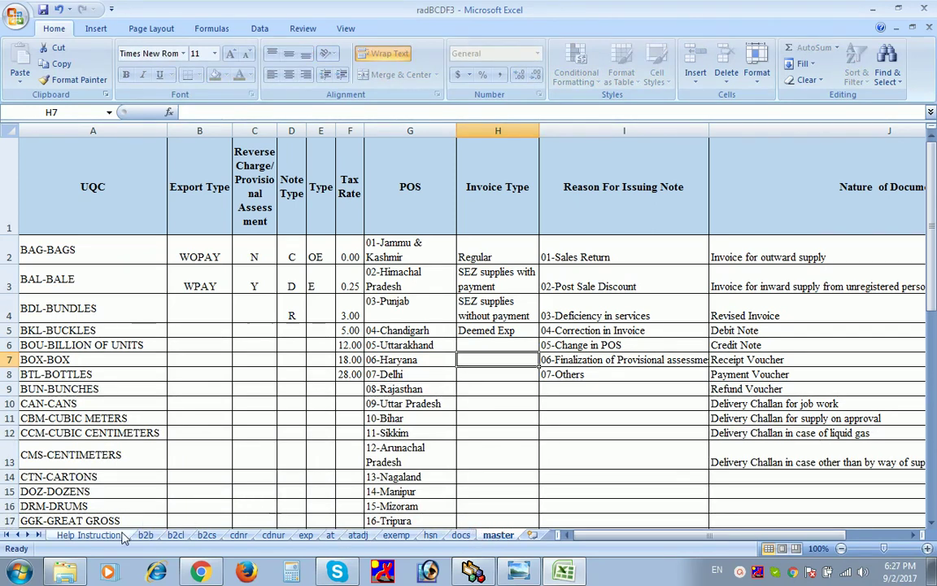
- Scroll through the Help Instruction sheet, then close radBCDF3 choosing No to saving changes
{"action": "left_click", "coordinate": [89, 536]}
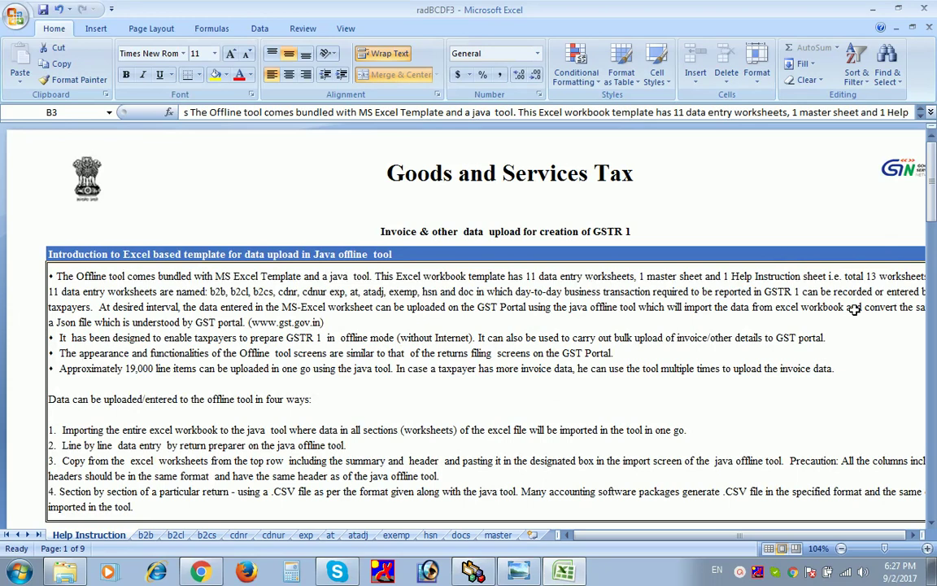
{"action": "left_click_drag", "start_coordinate": [932, 208], "coordinate": [933, 502]}
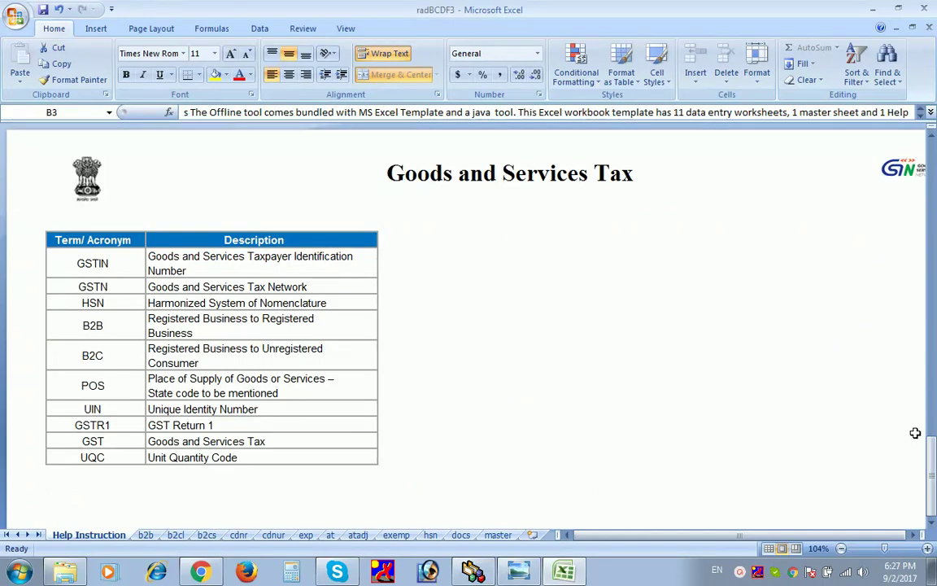
{"action": "left_click_drag", "start_coordinate": [933, 453], "coordinate": [895, 104]}
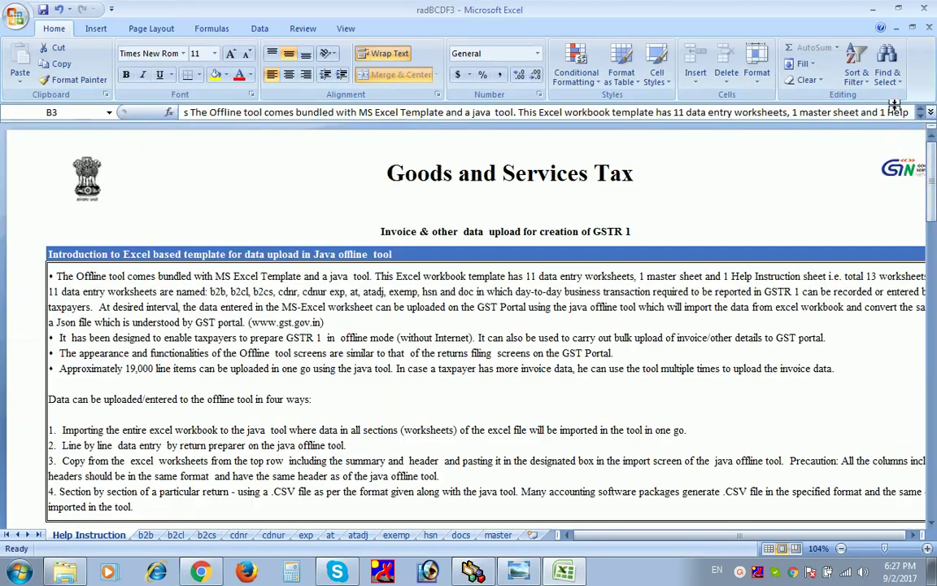
{"action": "left_click", "coordinate": [928, 9]}
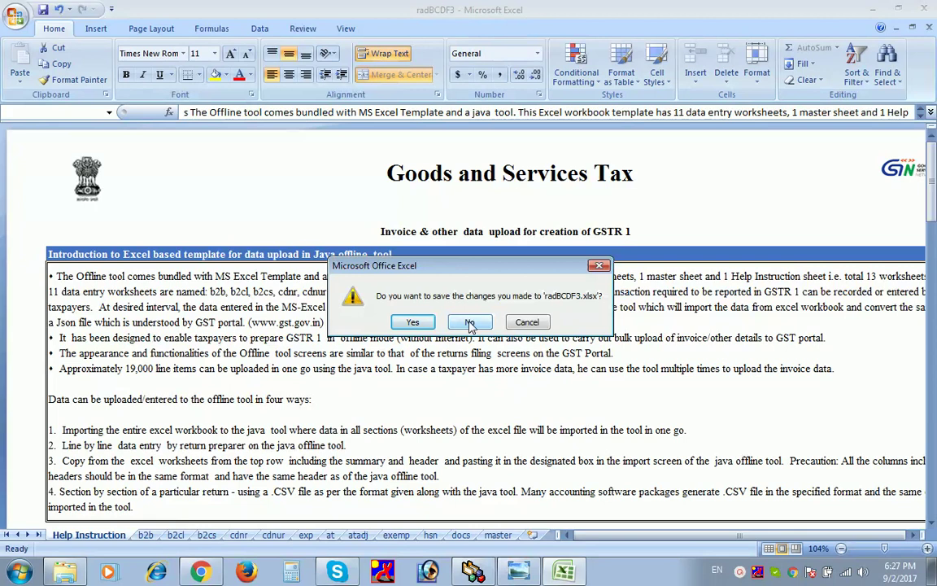
{"action": "left_click", "coordinate": [470, 323]}
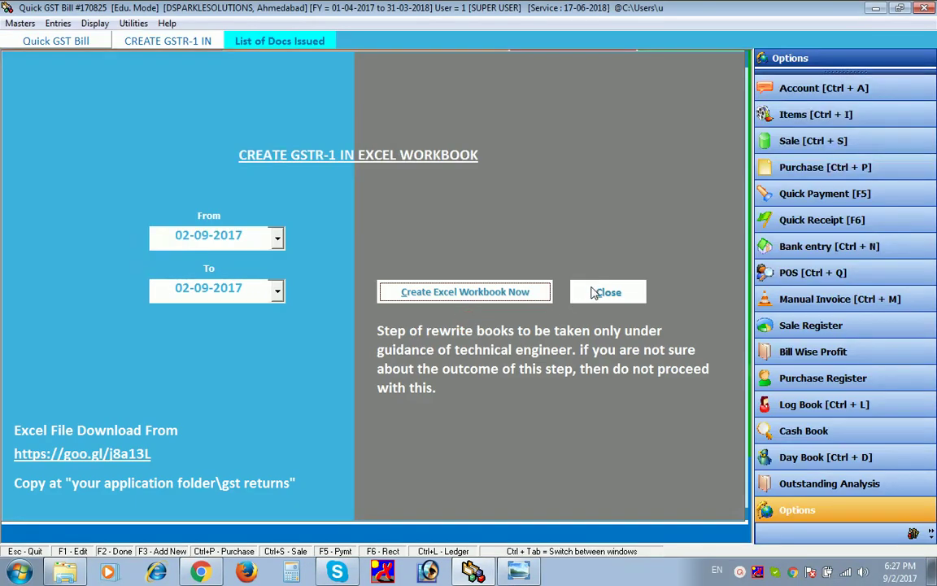
- Close the Excel creation and GSTR-1 panels, then reopen GSTR-1 from Display > GST Reports and close it
{"action": "left_click", "coordinate": [598, 294]}
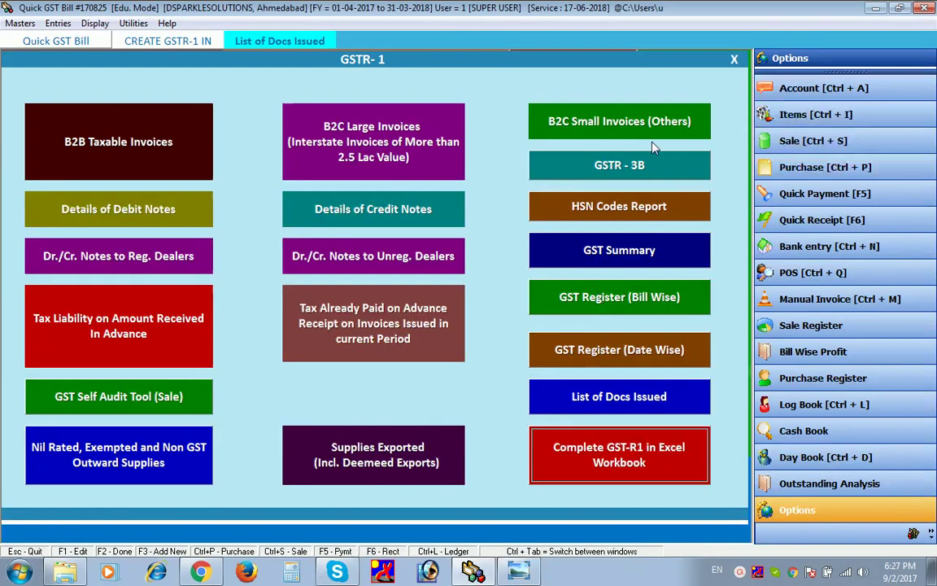
{"action": "left_click", "coordinate": [733, 62]}
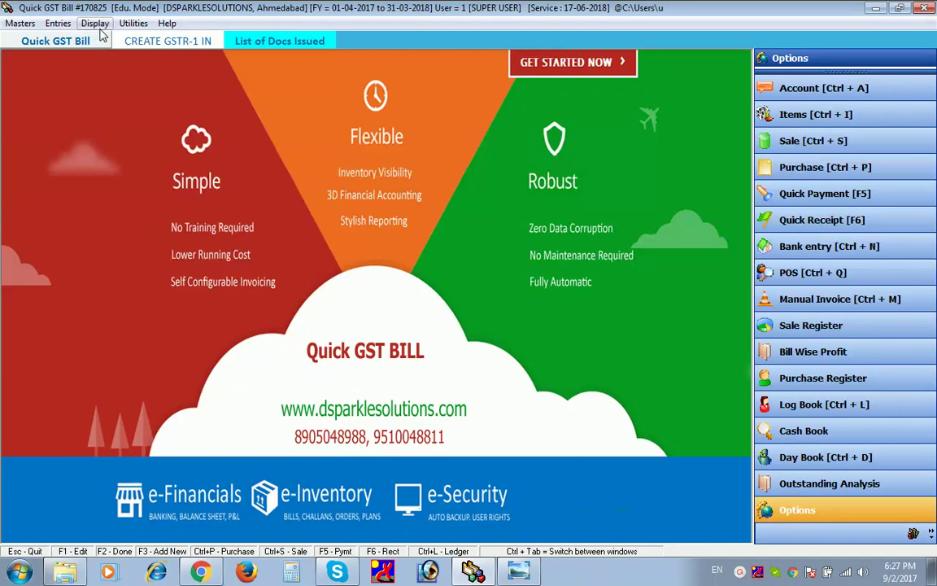
{"action": "left_click", "coordinate": [95, 23]}
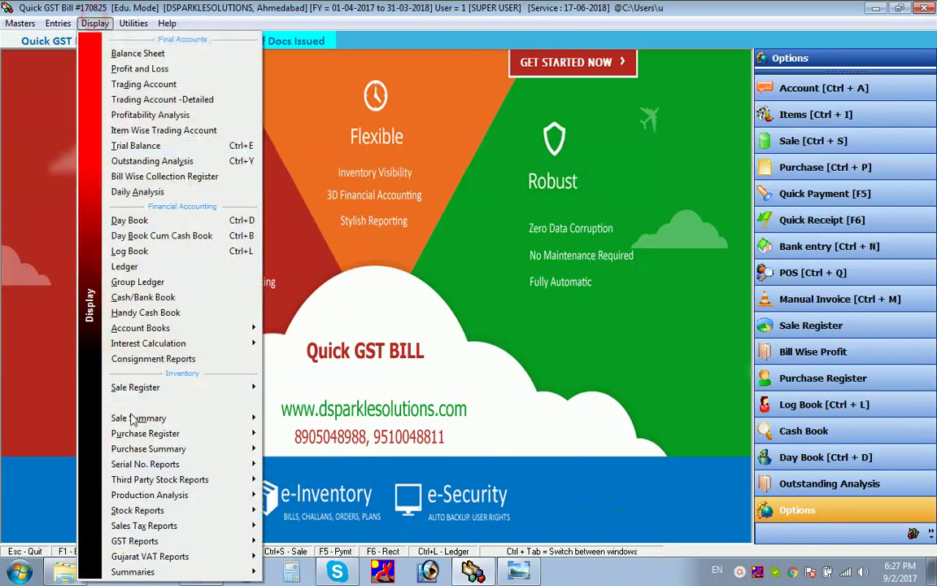
{"action": "mouse_move", "coordinate": [149, 543]}
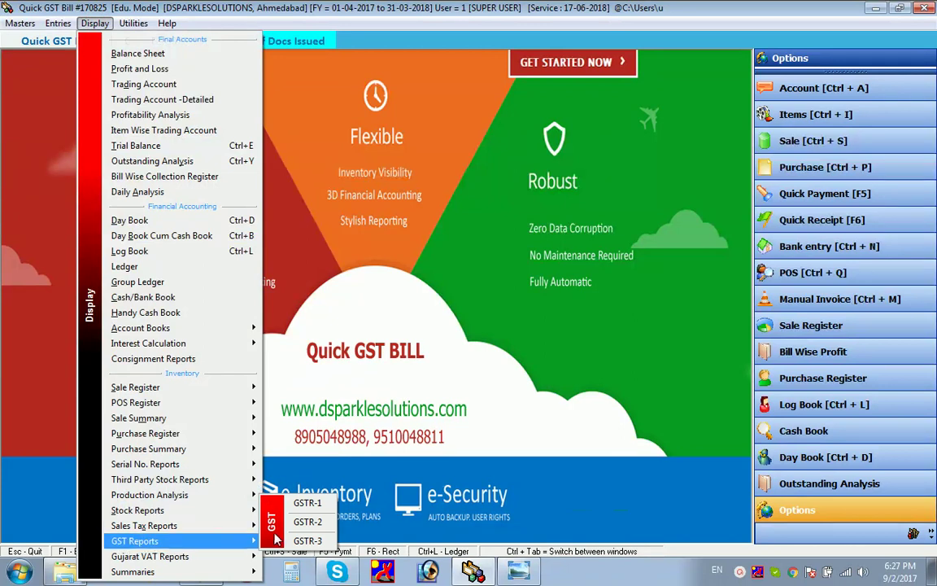
{"action": "left_click", "coordinate": [303, 504]}
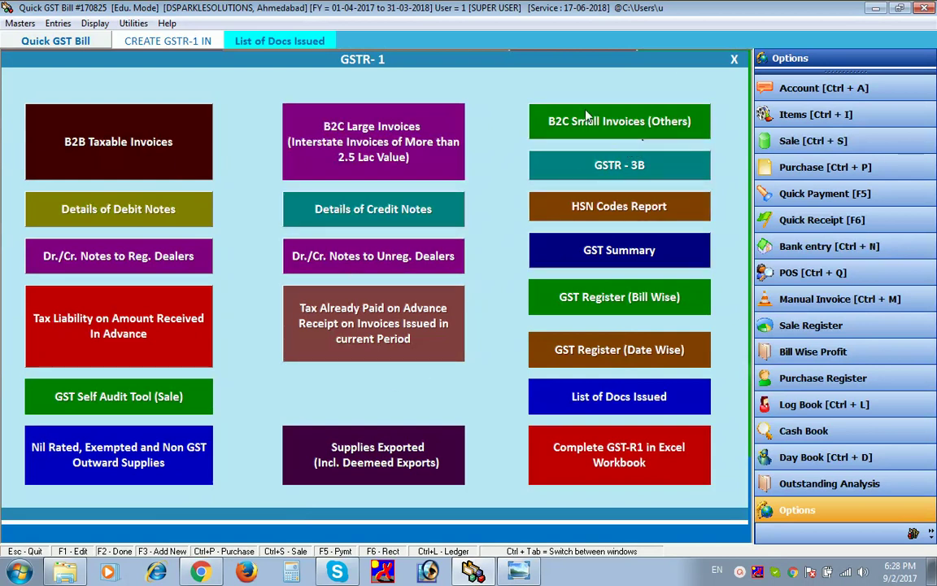
{"action": "left_click", "coordinate": [731, 60]}
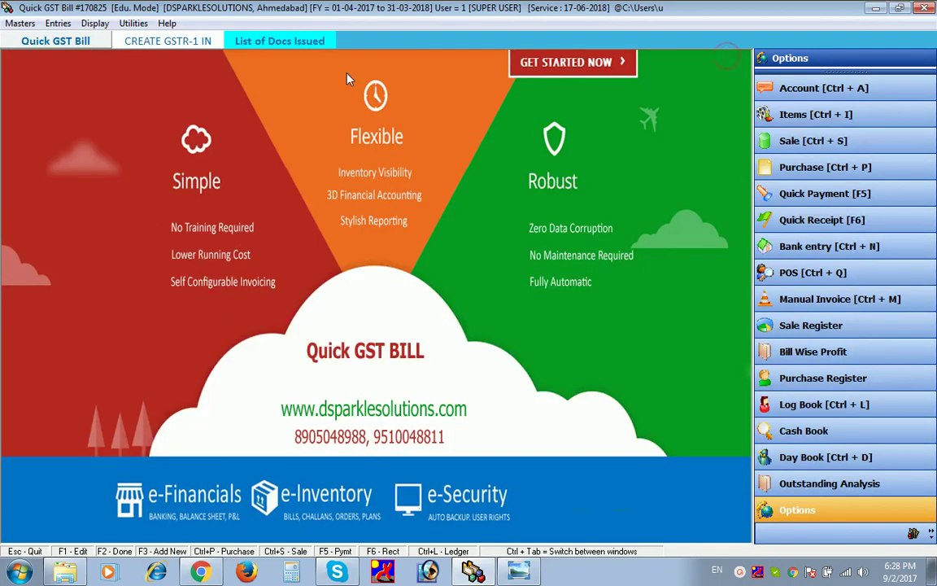
- Open GSTR-3 from Display > GST Reports
{"action": "left_click", "coordinate": [95, 22]}
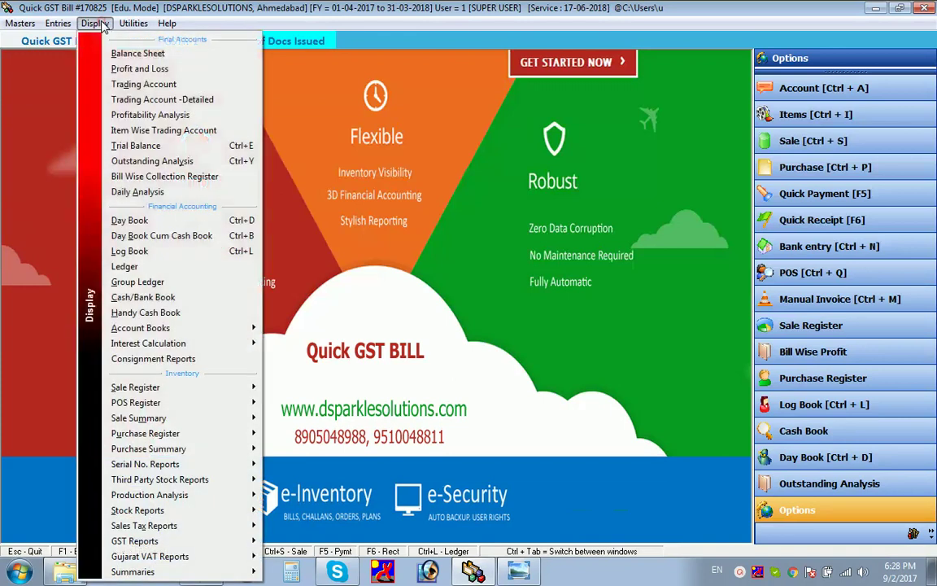
{"action": "mouse_move", "coordinate": [151, 542]}
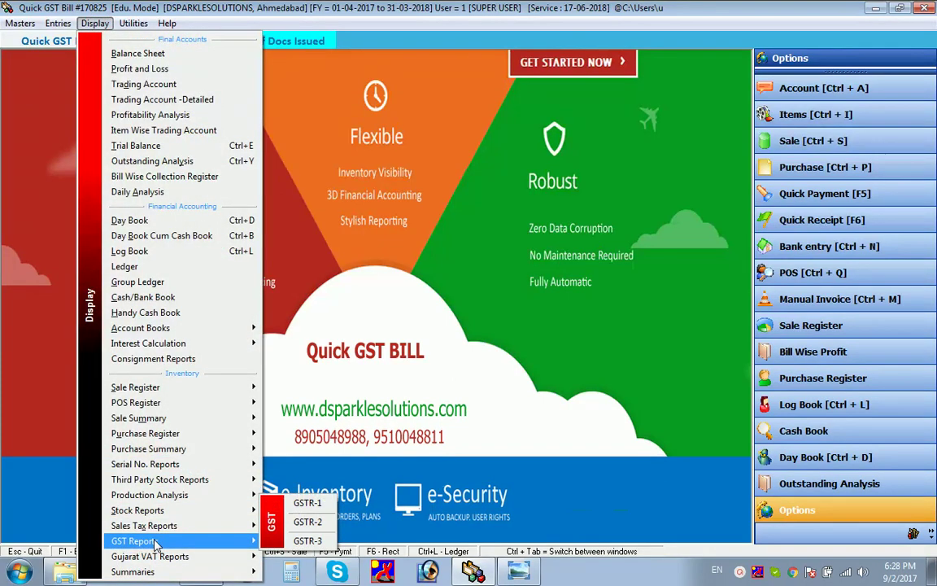
{"action": "left_click", "coordinate": [307, 541]}
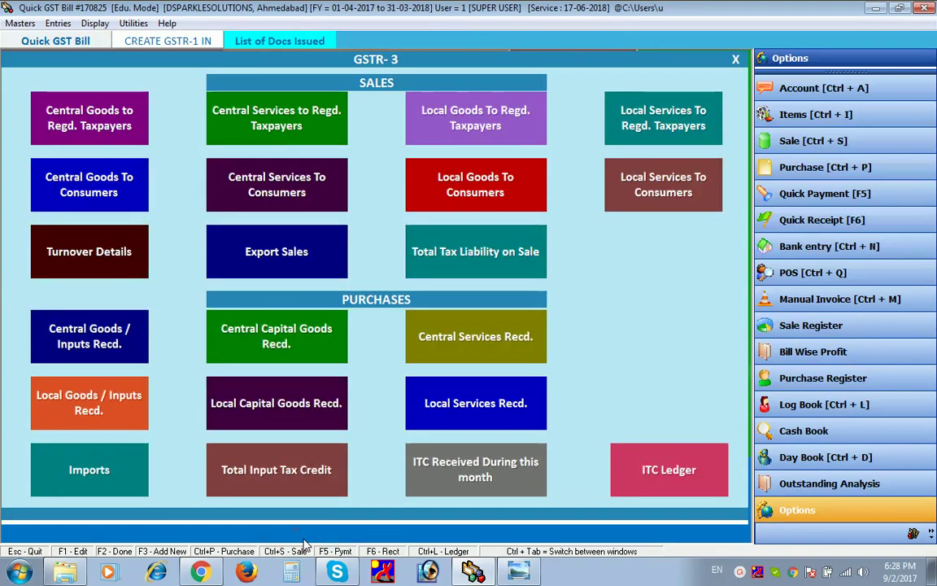